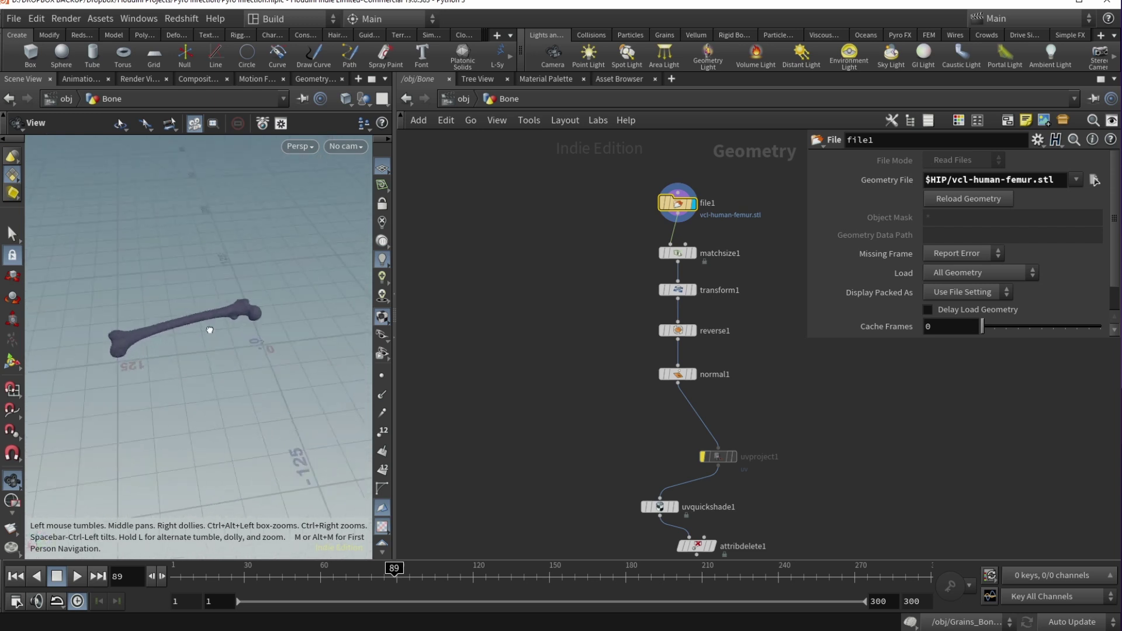
- Display the matchsize1 node's result and enlarge the parameter pane to review its target size and matching settings
scroll(211, 386, "up", 3)
left_click(682, 255)
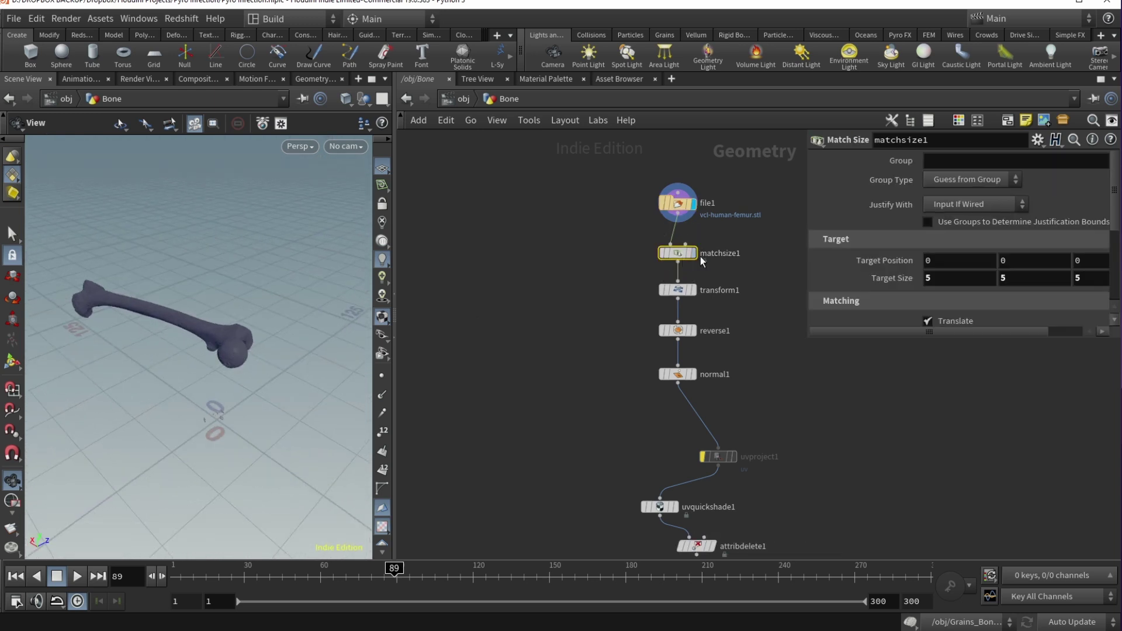
left_click(693, 253)
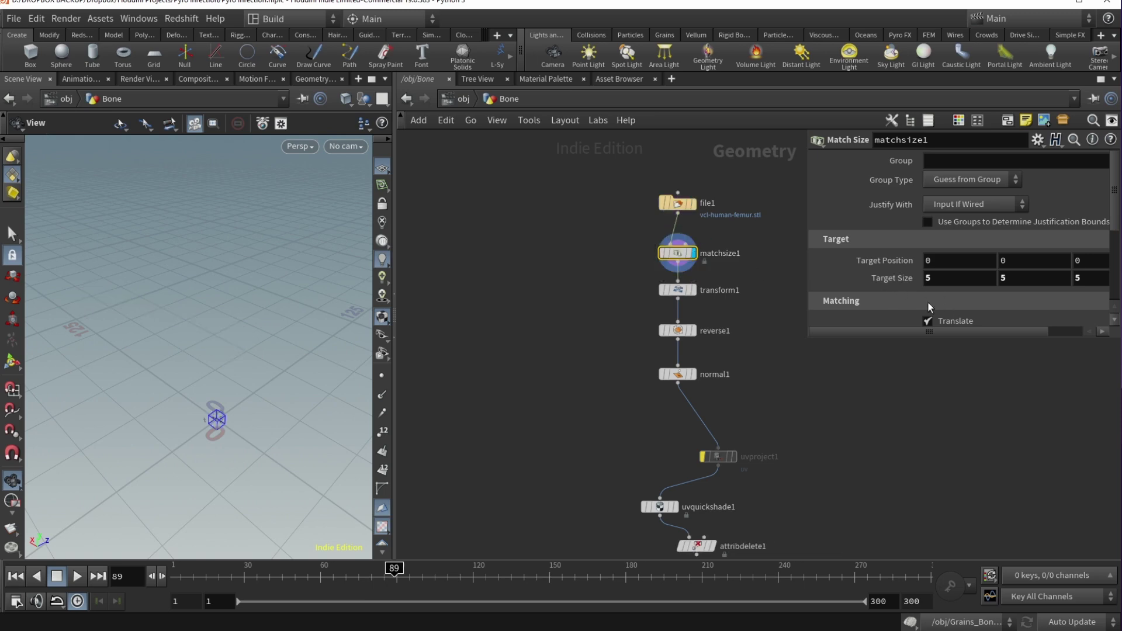
left_click_drag(951, 339, 929, 476)
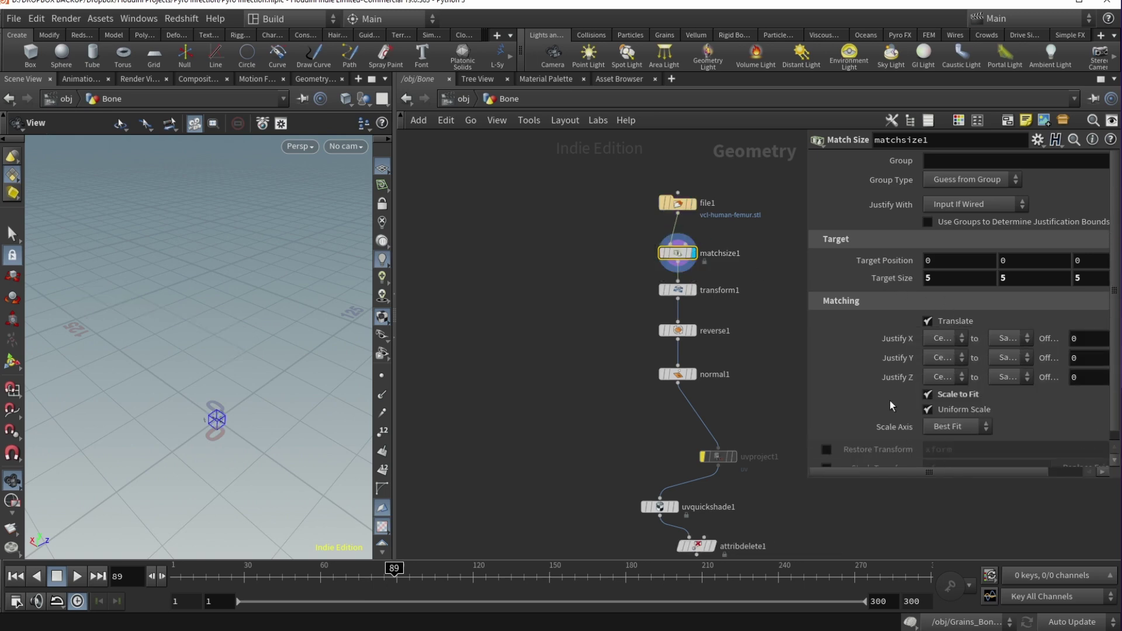
left_click_drag(805, 313, 677, 313)
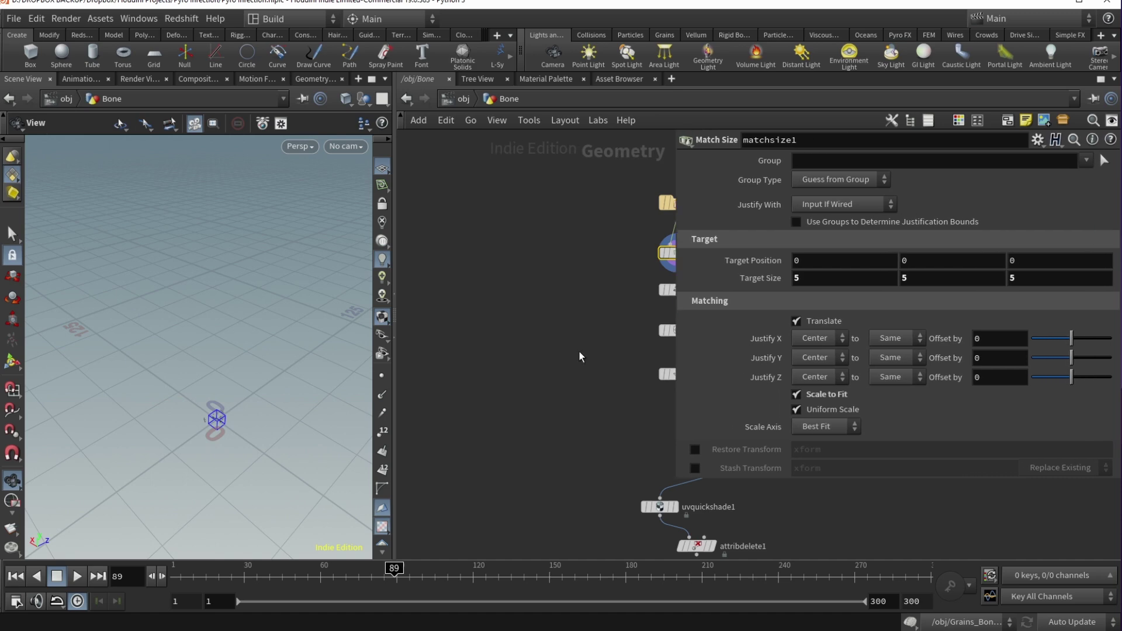
scroll(208, 428, "up", 5)
scroll(207, 429, "down", 5)
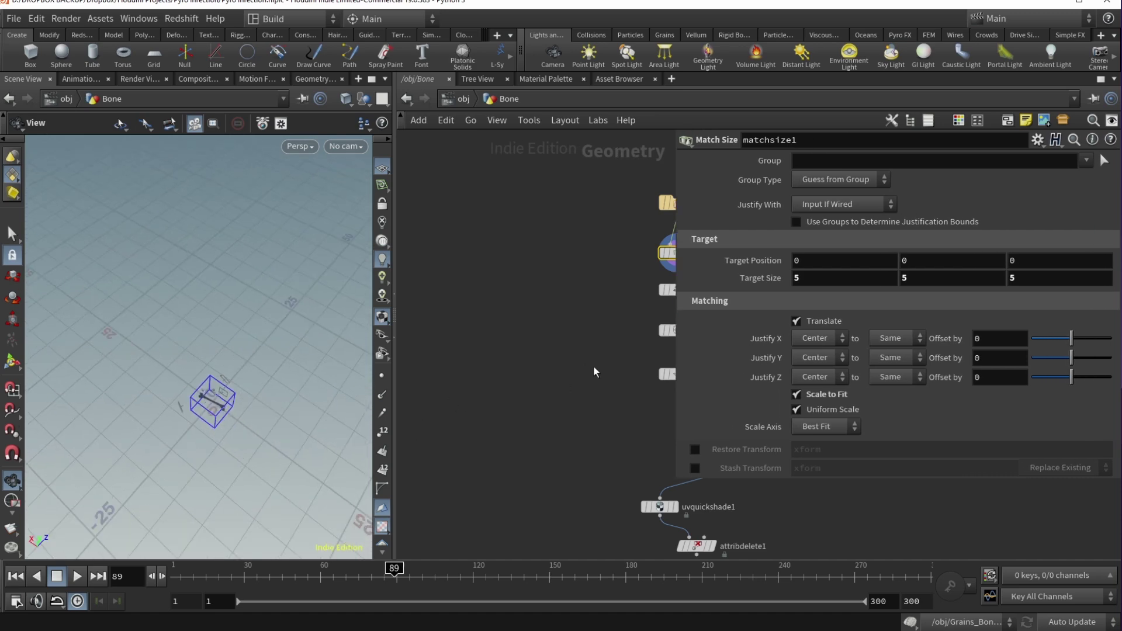
- Display the results of transform1, reverse1 and normal1 in turn to review how the bone is oriented and shaded
middle_click_drag(617, 369, 533, 369)
left_click(610, 290)
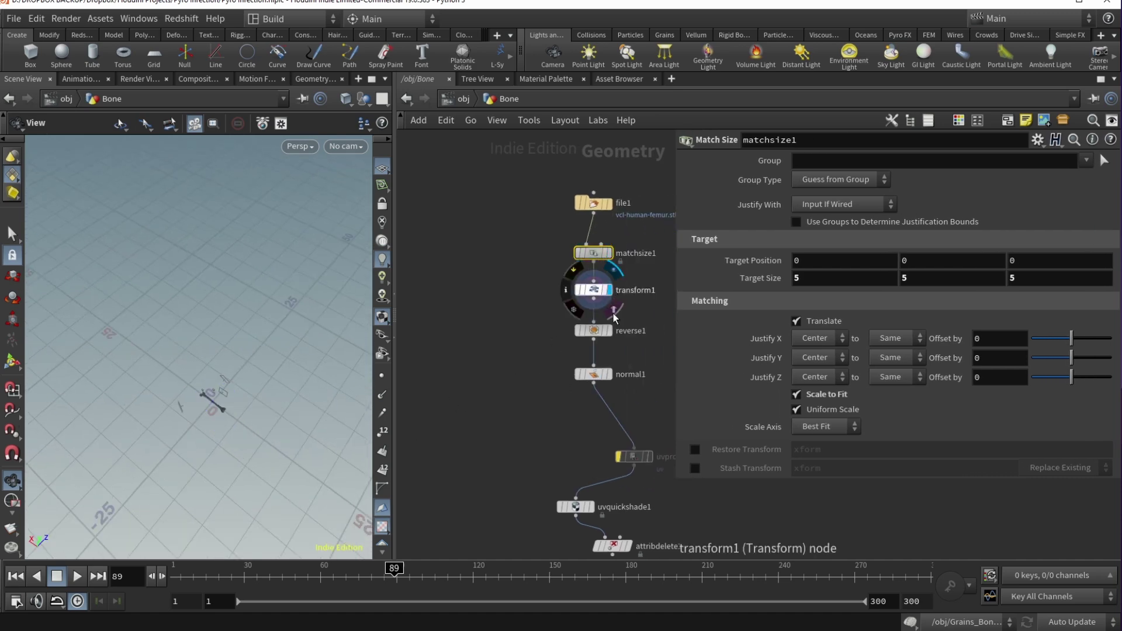
left_click(608, 332)
left_click(611, 331)
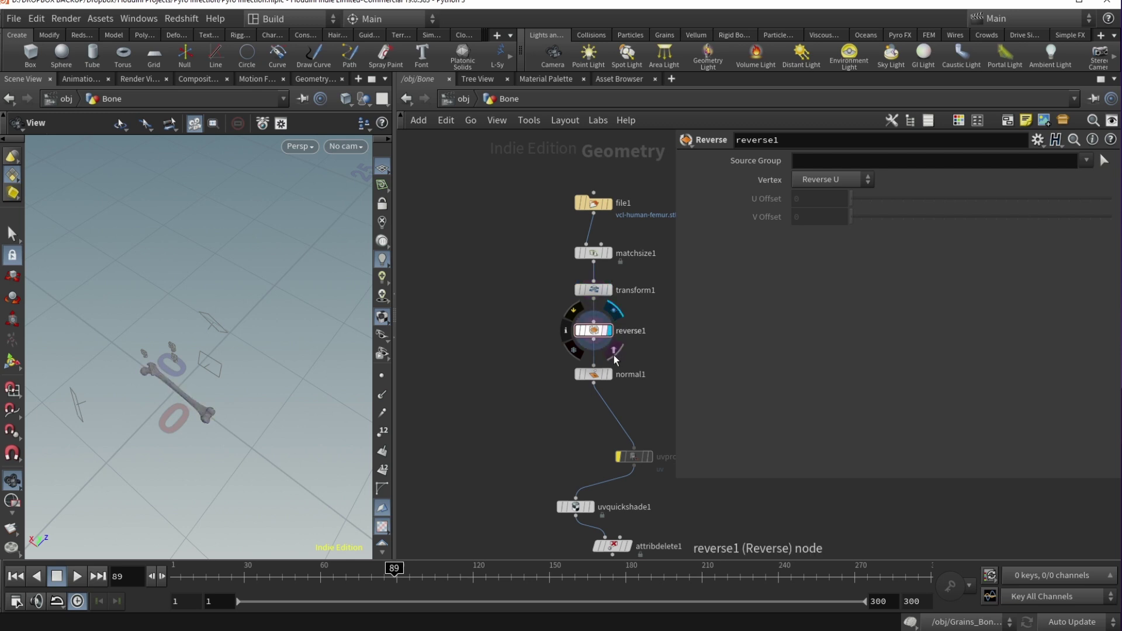
left_click(610, 374)
- Delete the uvproject1 node and line up uvquickshade1 and attribdelete1 beneath normal1
middle_click_drag(631, 465, 582, 396)
left_click(582, 397)
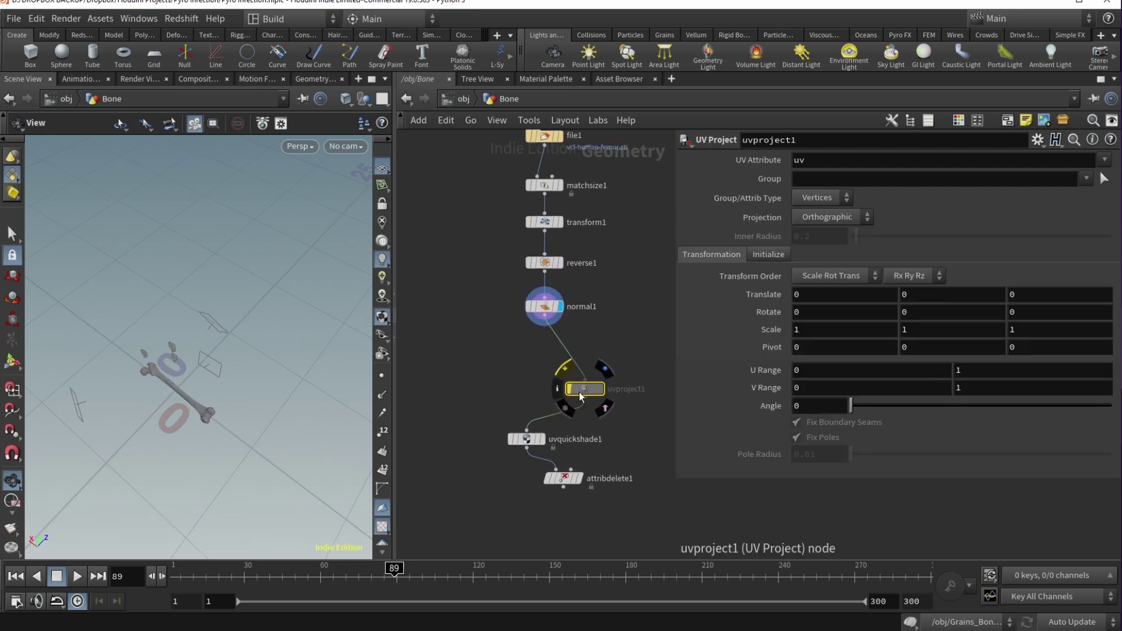
key("Delete")
left_click_drag(526, 439, 548, 356)
left_click_drag(563, 484, 543, 405)
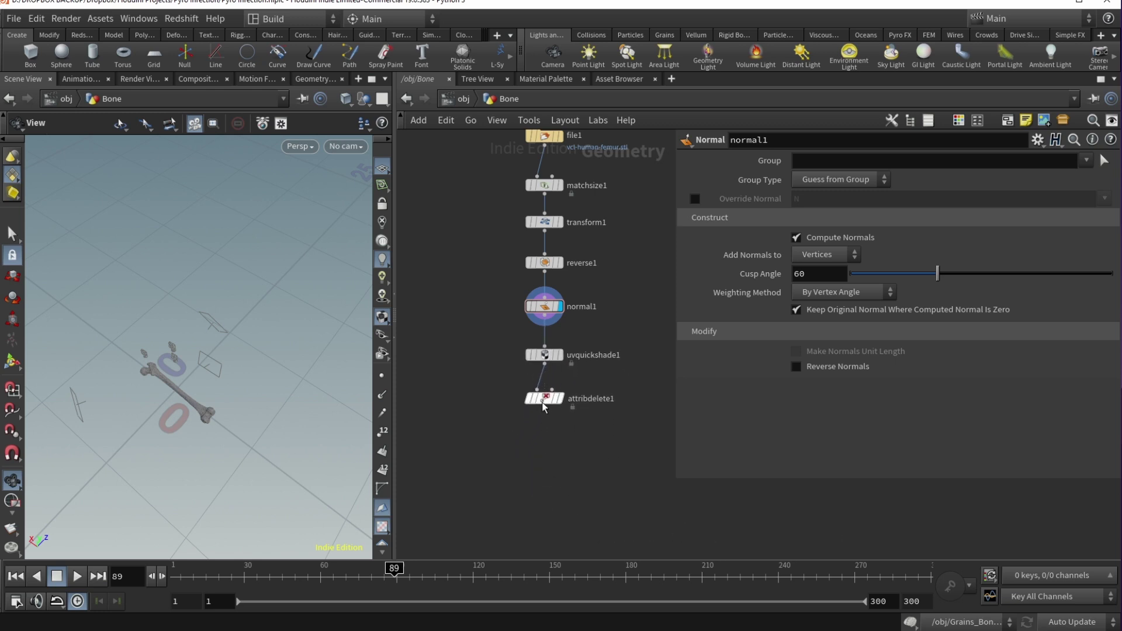
- Display the uvquickshade1 result and examine the bone's surface close up
left_click(561, 355)
left_click(545, 355)
scroll(246, 400, "down", 3)
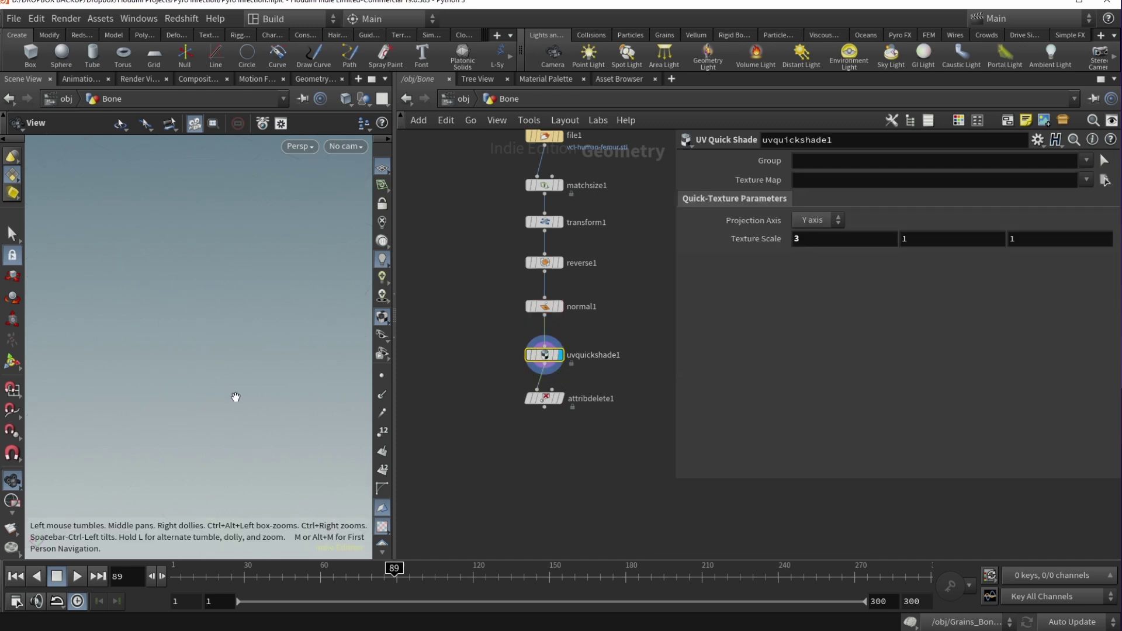
scroll(242, 396, "up", 8)
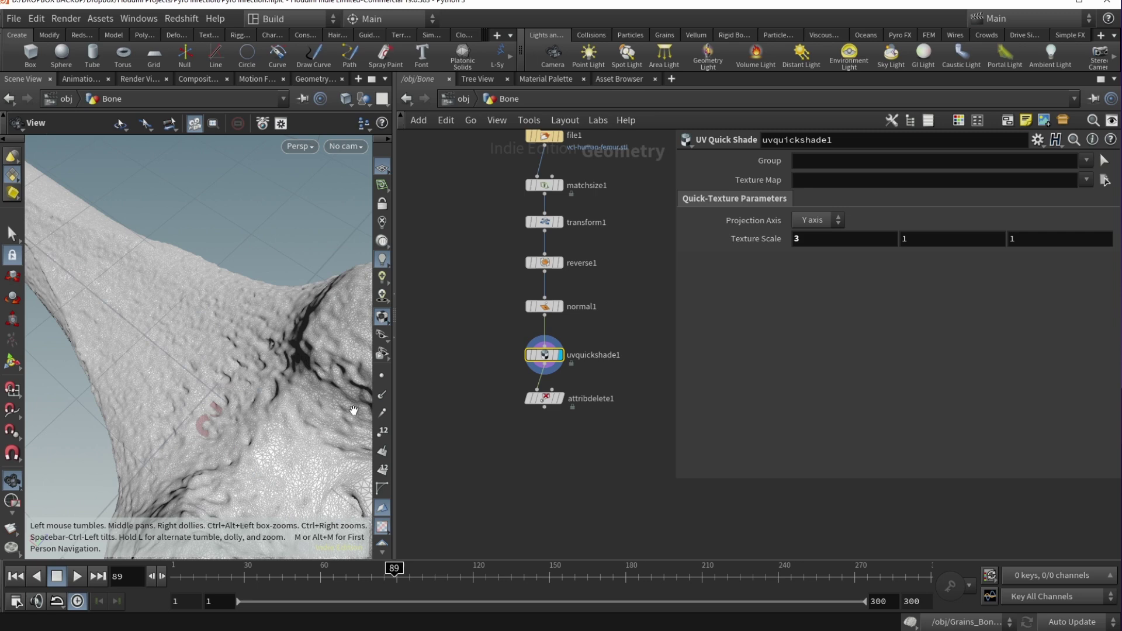
- Display attribdelete1 and compare its geometry attributes with those of uvquickshade1, including which primitive attribute it removes
left_click(561, 398)
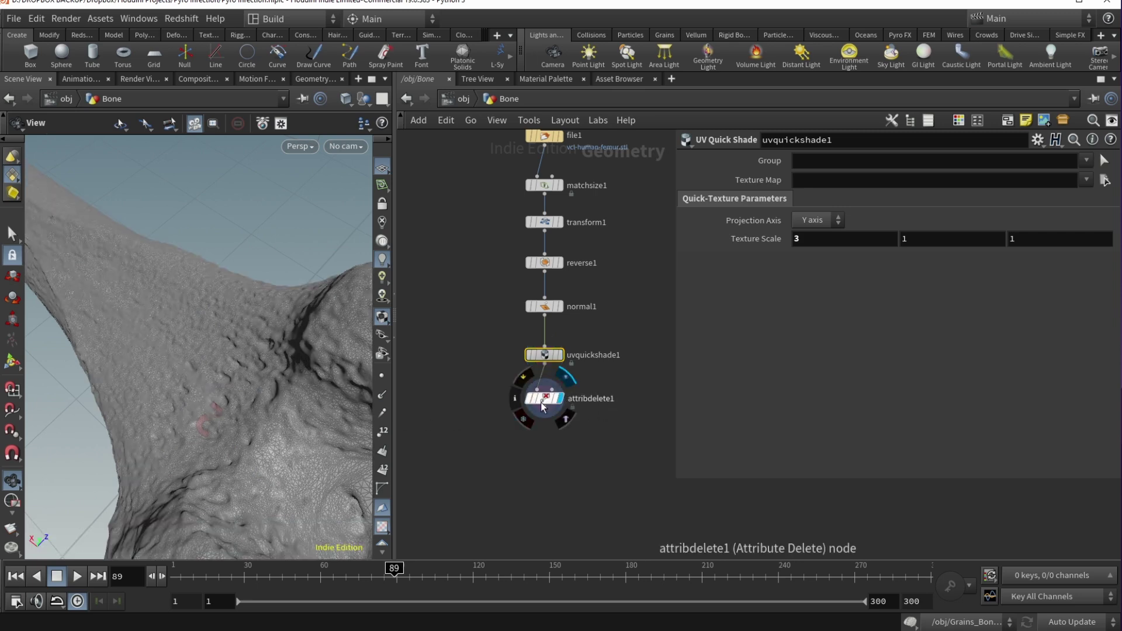
middle_click(547, 398)
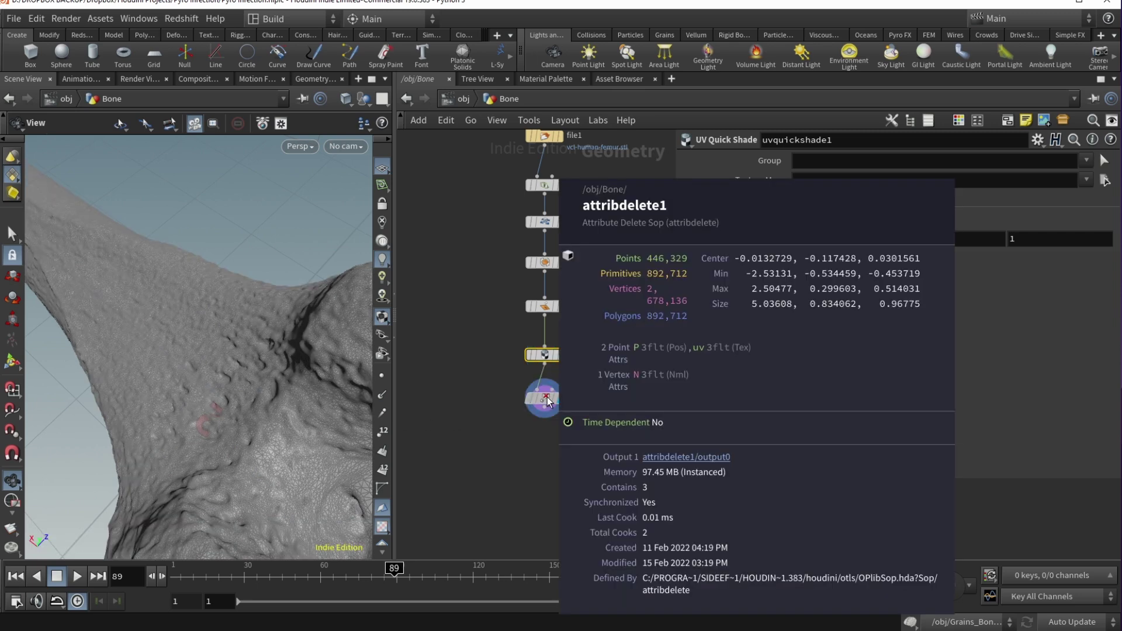
middle_click(553, 357)
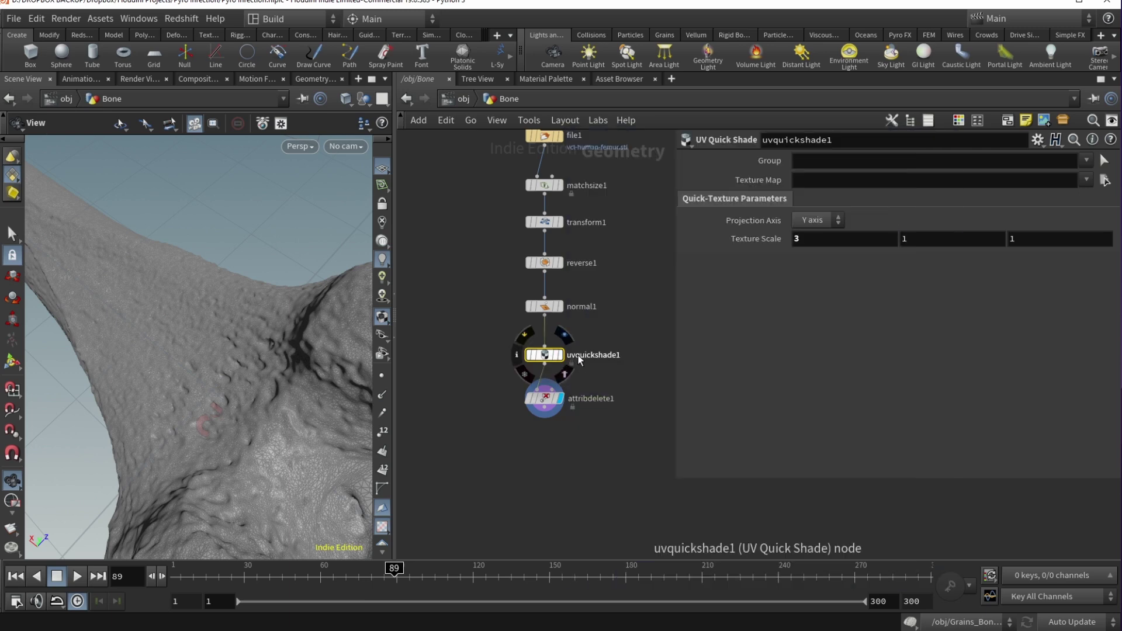
middle_click(545, 359)
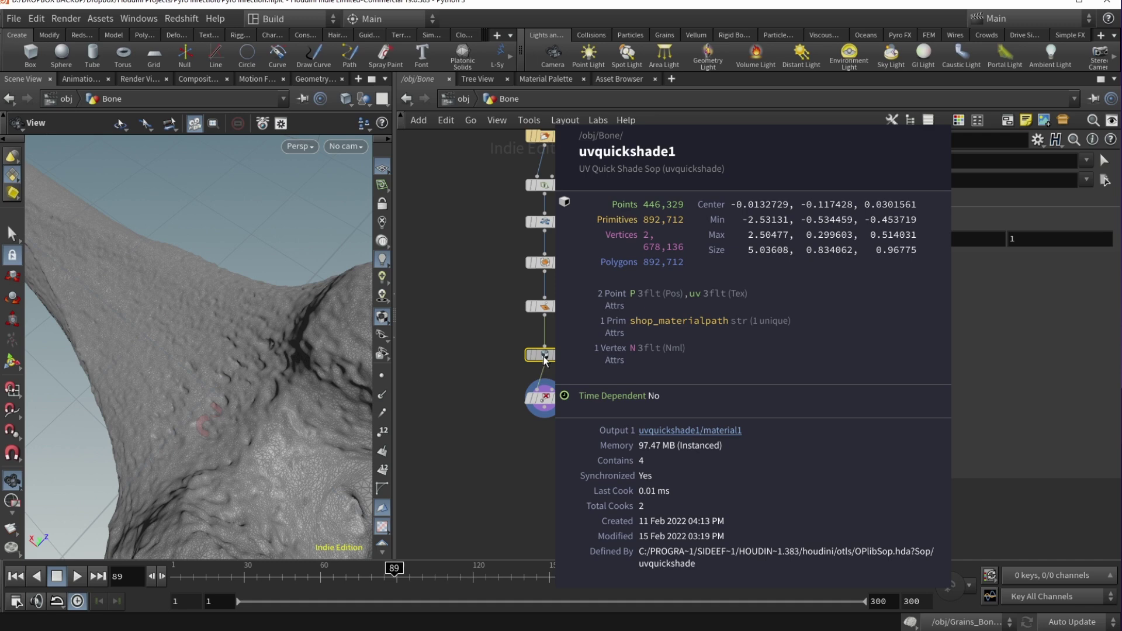
left_click(544, 398)
middle_click(545, 398)
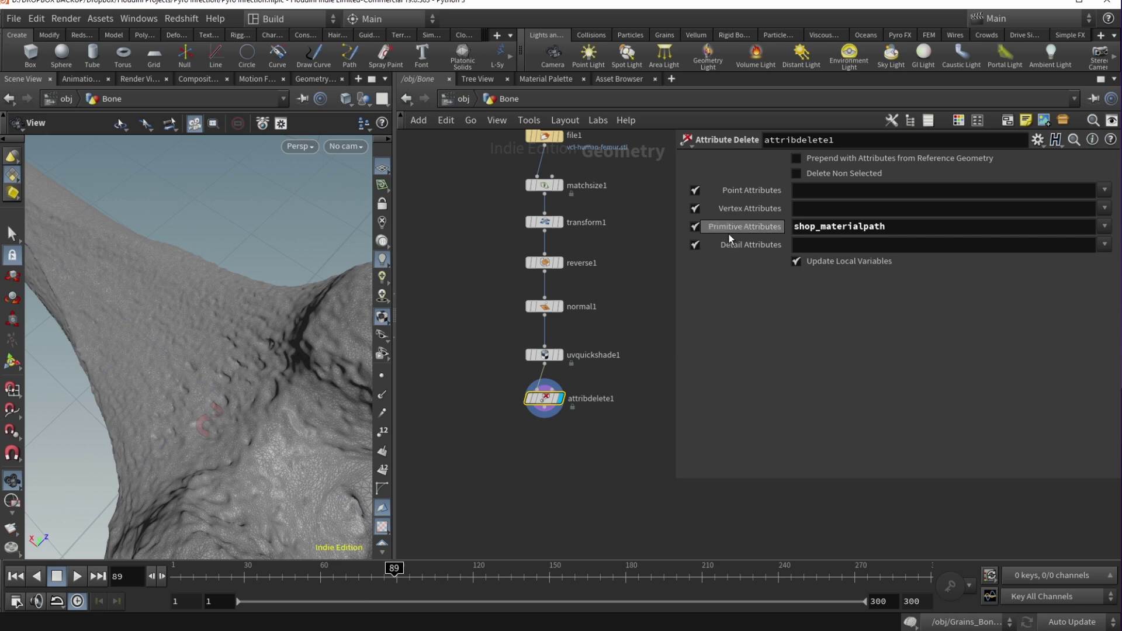
left_click(902, 233)
type("sho")
key("Return")
key("h")
key("Tab")
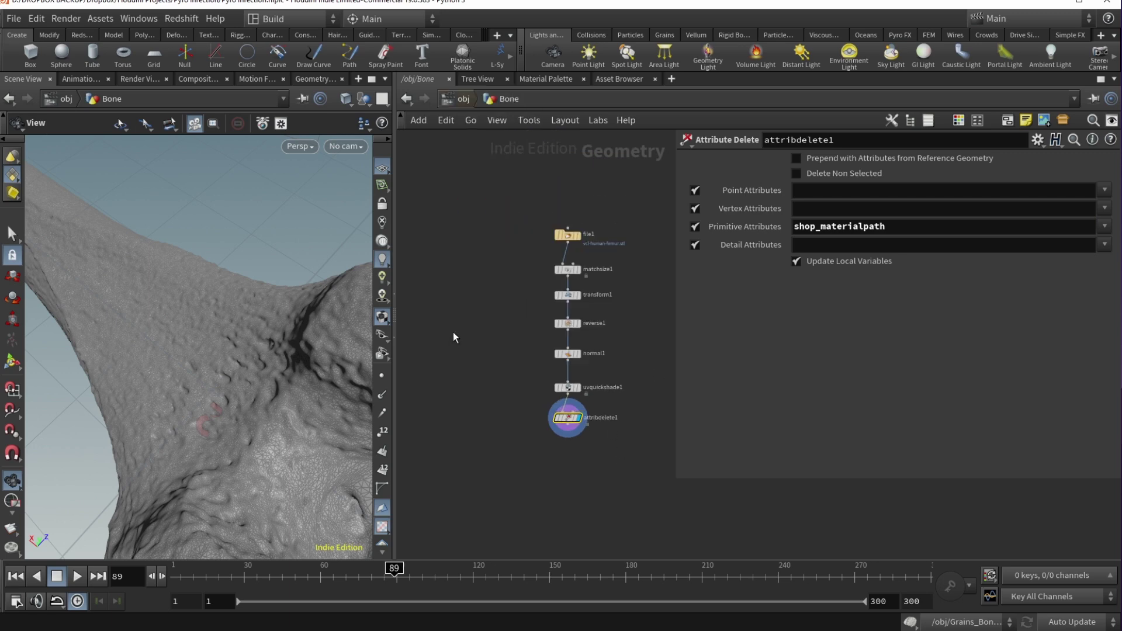
key("Escape")
- Return to the object level with the whole bone in view and hide the Bone geometry object
left_click_drag(225, 332, 220, 358)
key("h")
middle_click_drag(207, 326, 232, 318)
left_click_drag(231, 317, 257, 298)
left_click(458, 98)
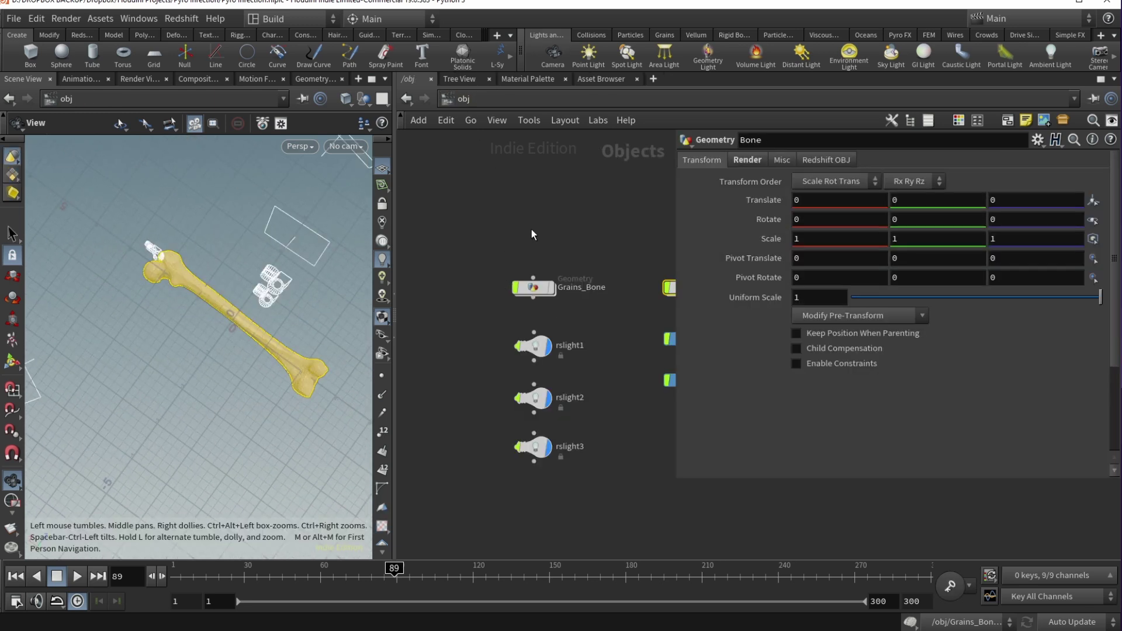
left_click(531, 288)
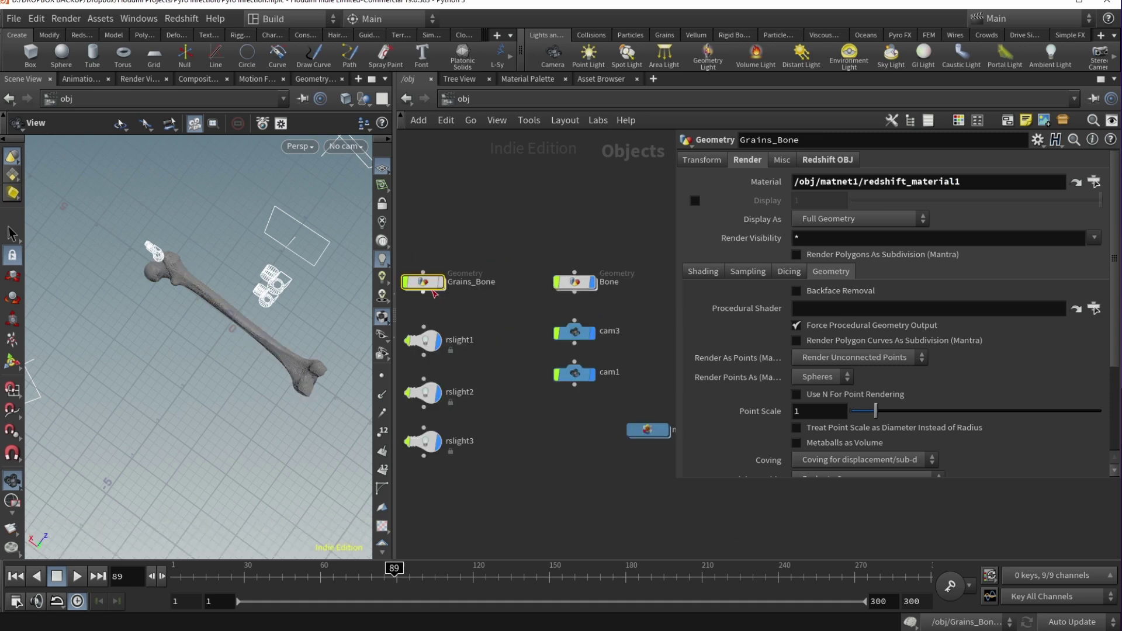
left_click_drag(325, 337, 297, 334)
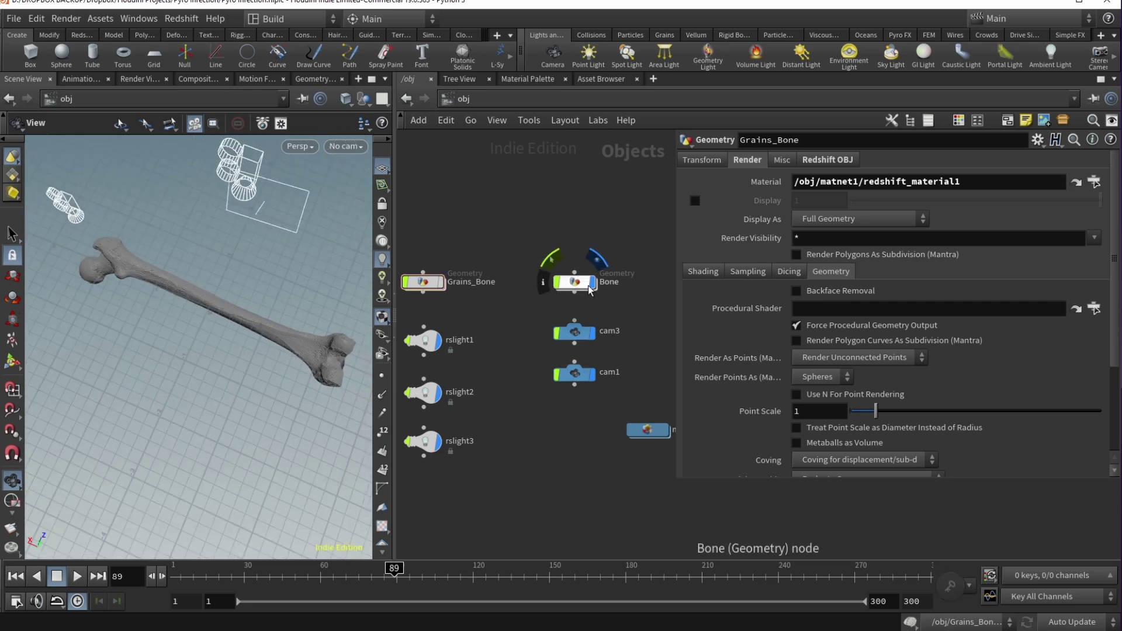
left_click(595, 259)
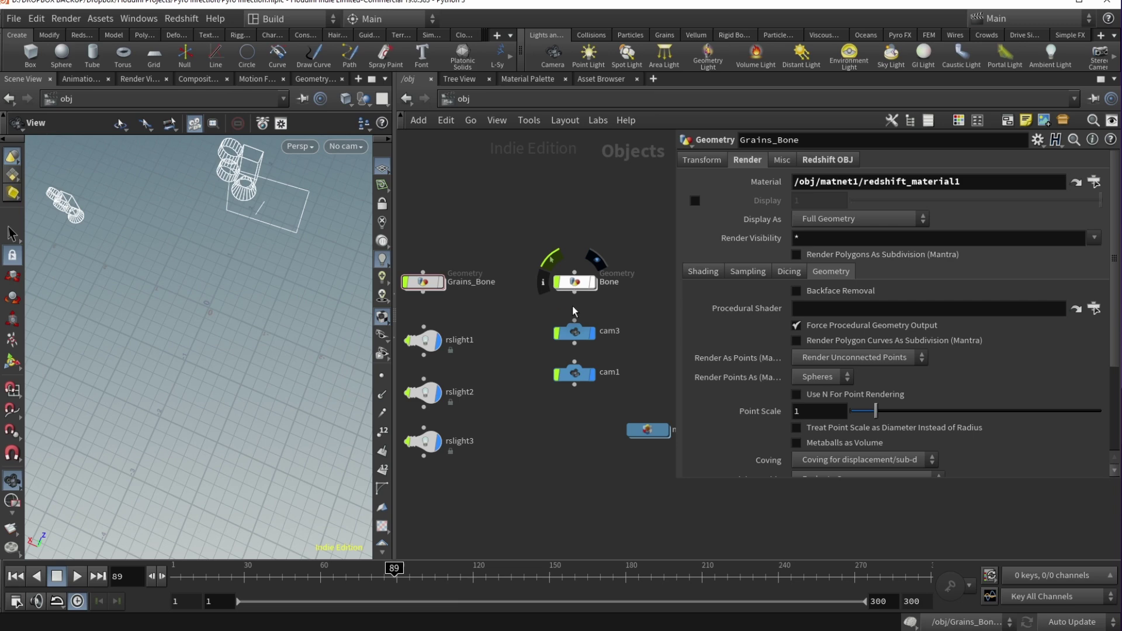
- Enter the Grains_Bone network, display its file1 node and set the timeline to frame 1
left_click(441, 282)
double_click(432, 283)
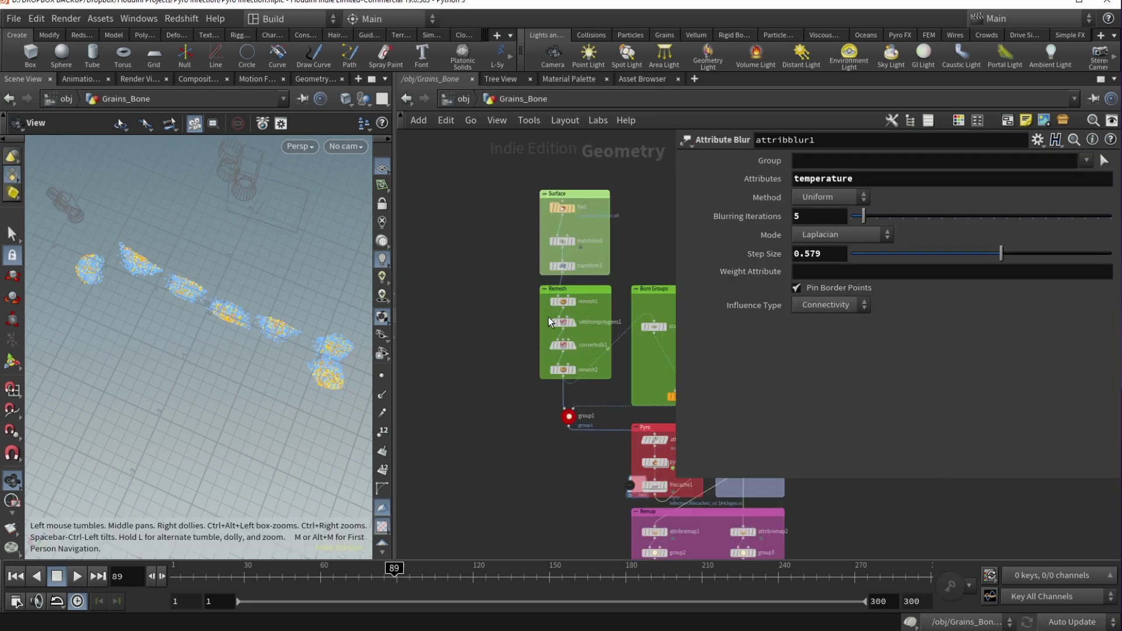
left_click_drag(267, 359, 251, 350)
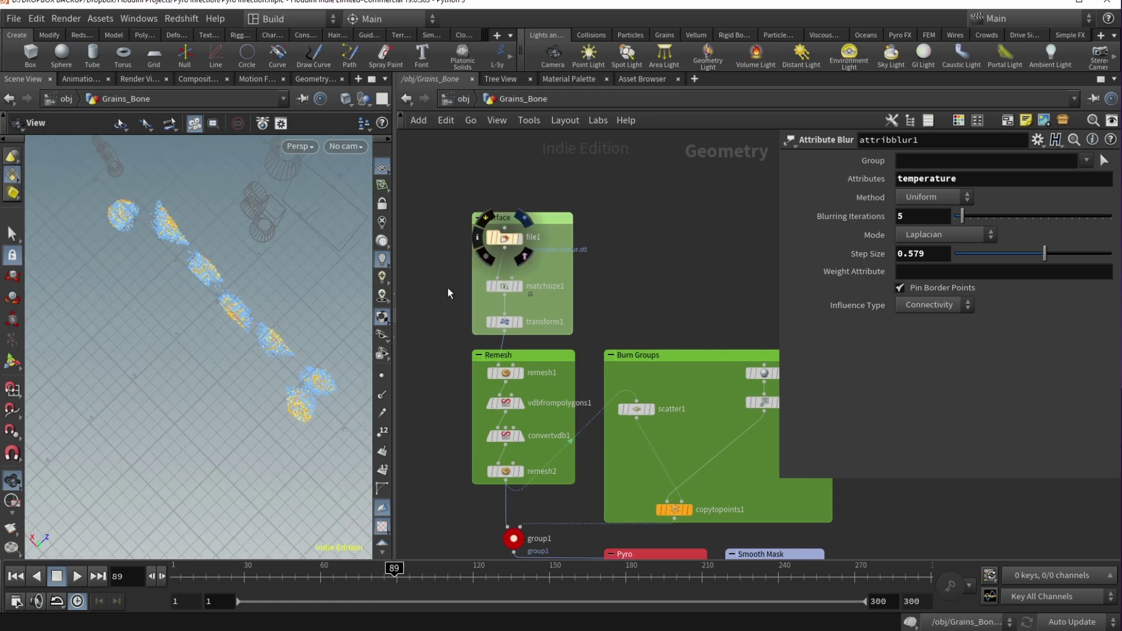
left_click(519, 238)
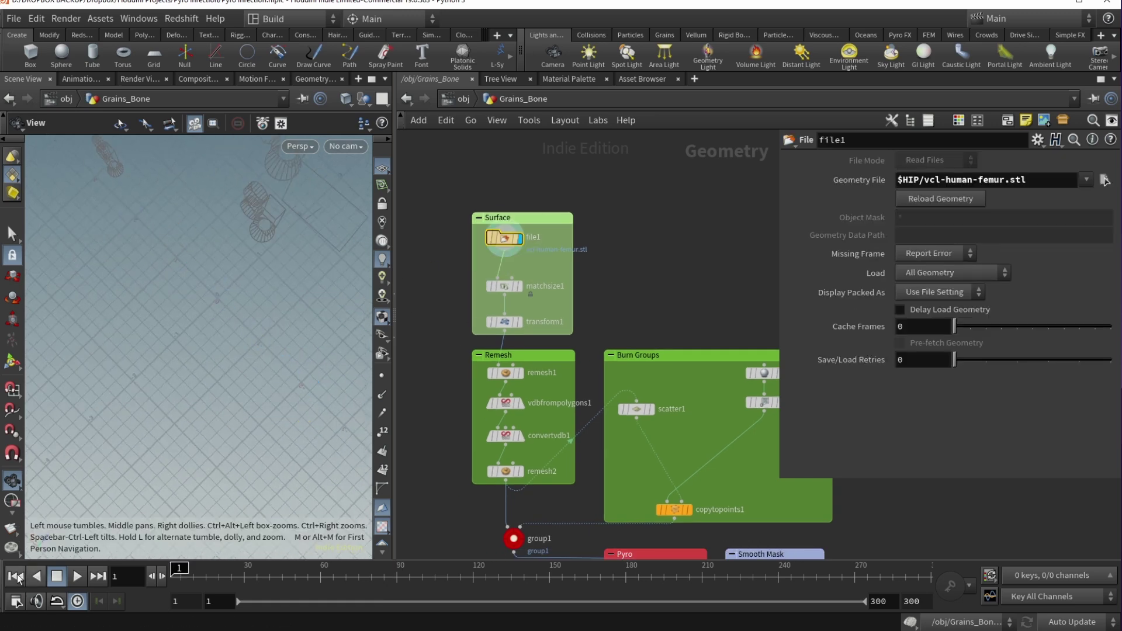
scroll(193, 339, "down", 5)
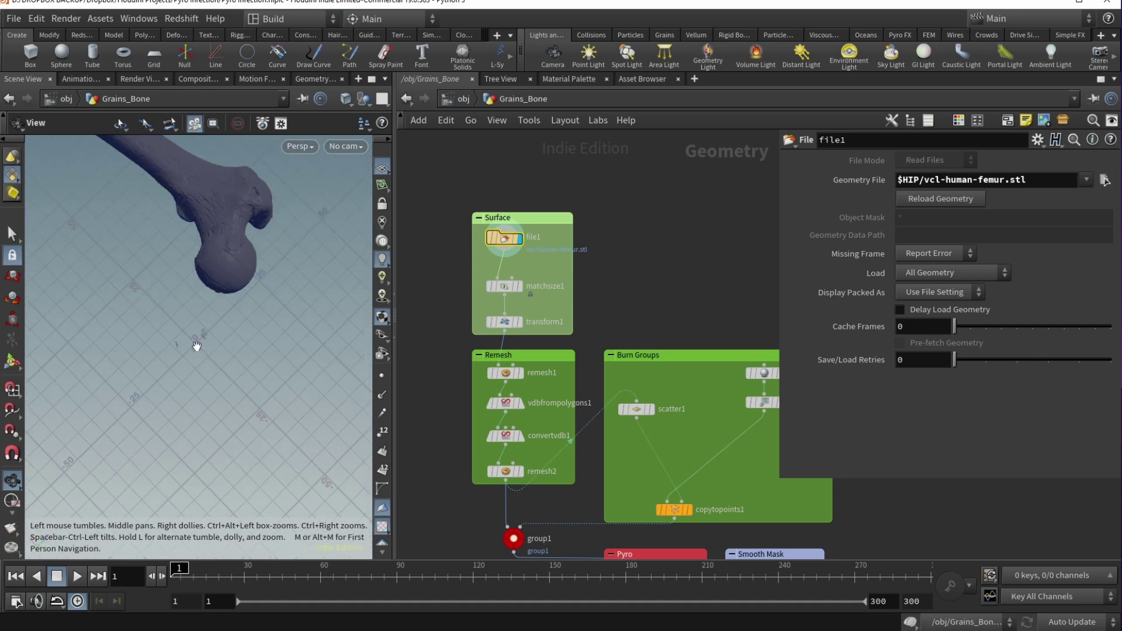
- Display the matchsize1 and transform1 results in the Surface group and review the bone's scale and rotation settings
left_click(518, 286)
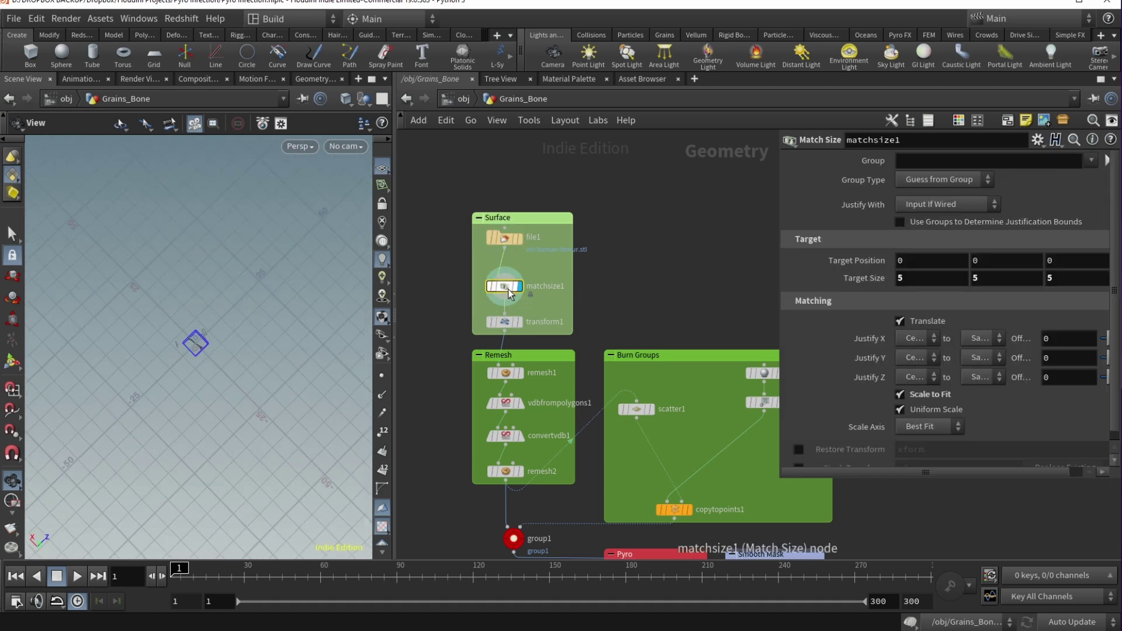
scroll(241, 342, "up", 10)
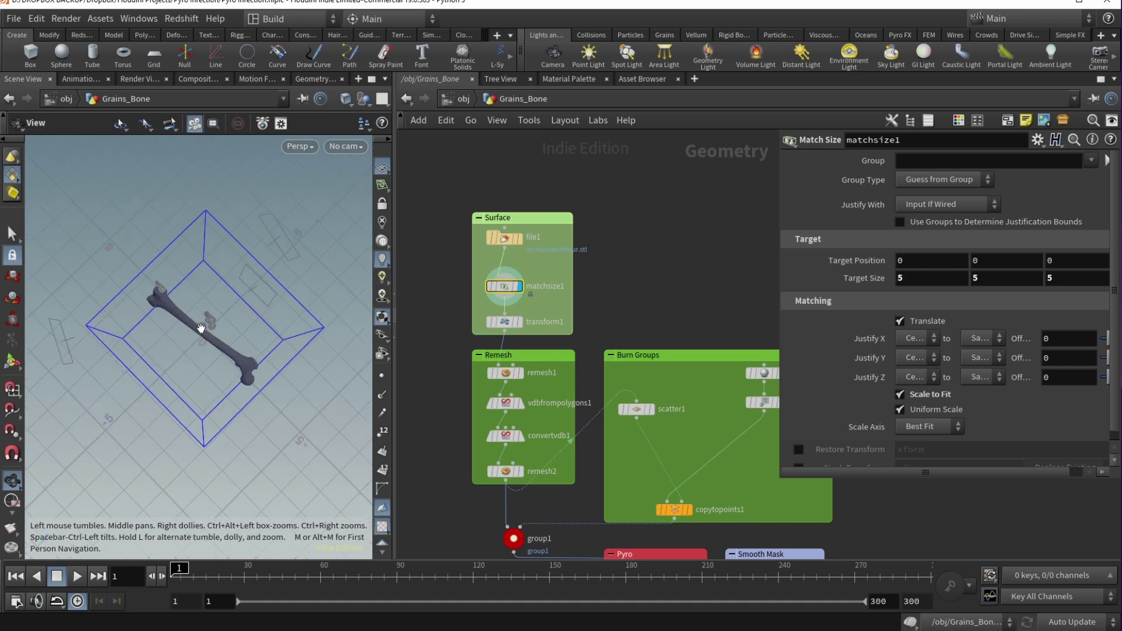
left_click(520, 322)
left_click(507, 323)
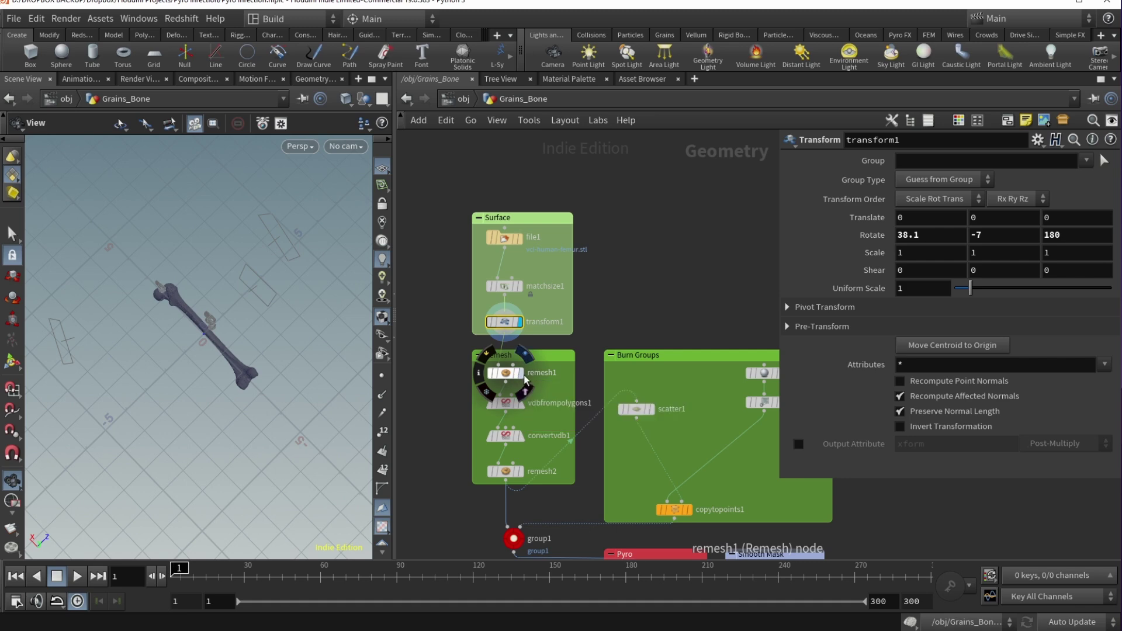
- Examine the transformed bone's surface detail up close from several angles
scroll(226, 376, "up", 10)
scroll(222, 386, "up", 5)
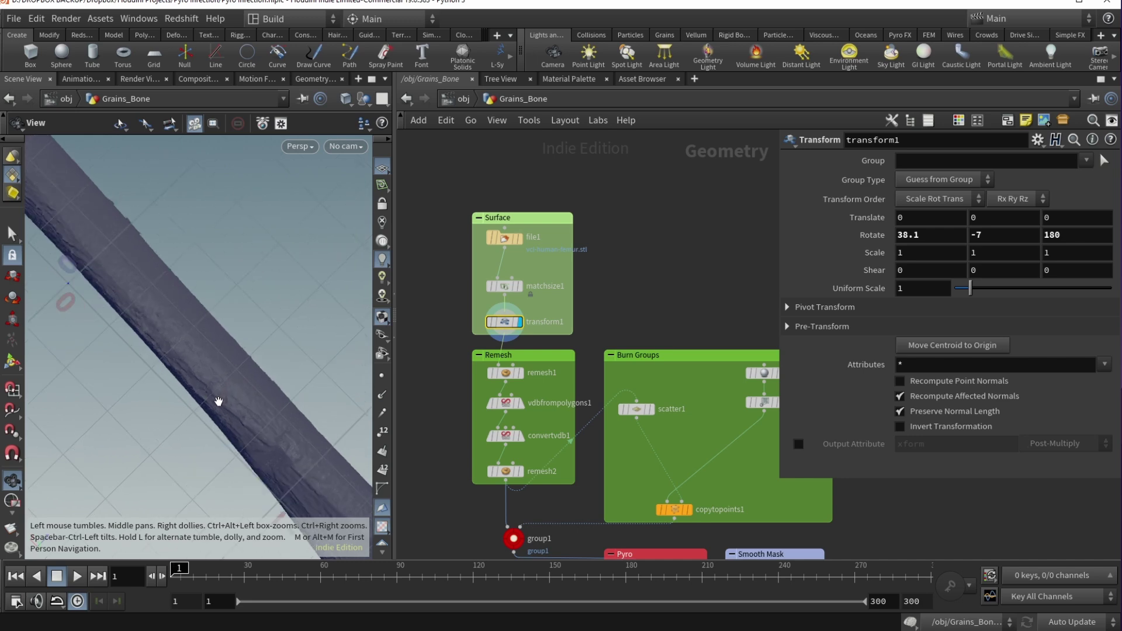
left_click_drag(221, 384, 135, 285)
scroll(246, 395, "up", 5)
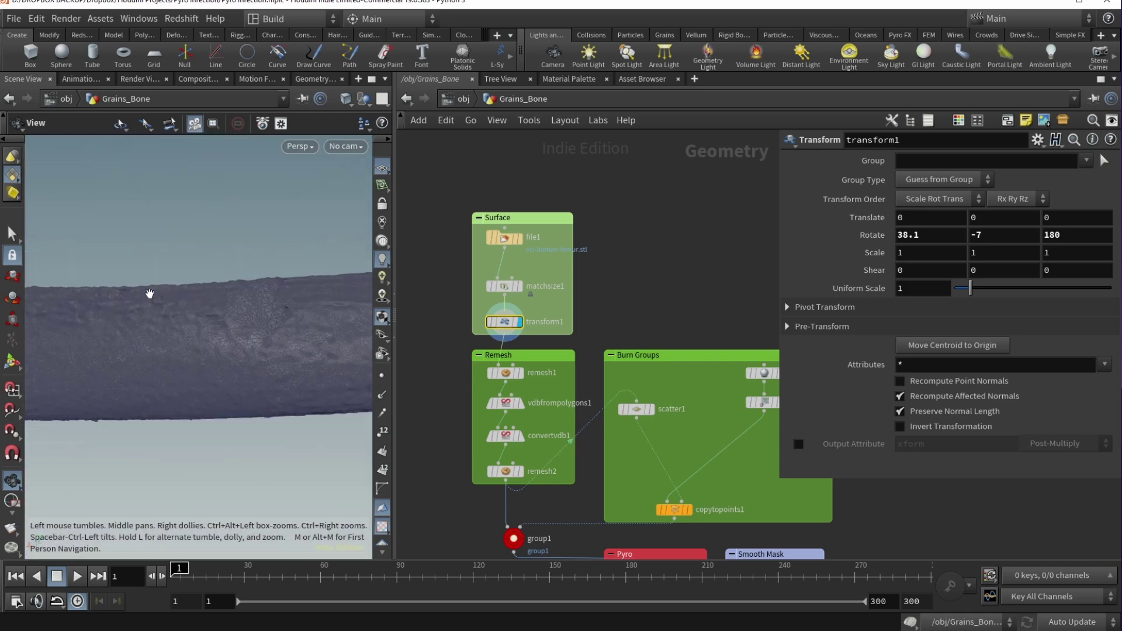
left_click_drag(170, 347, 430, 325)
- Display the remesh1 result and inspect the mesh along the bone and its target size setting
mouse_move(524, 380)
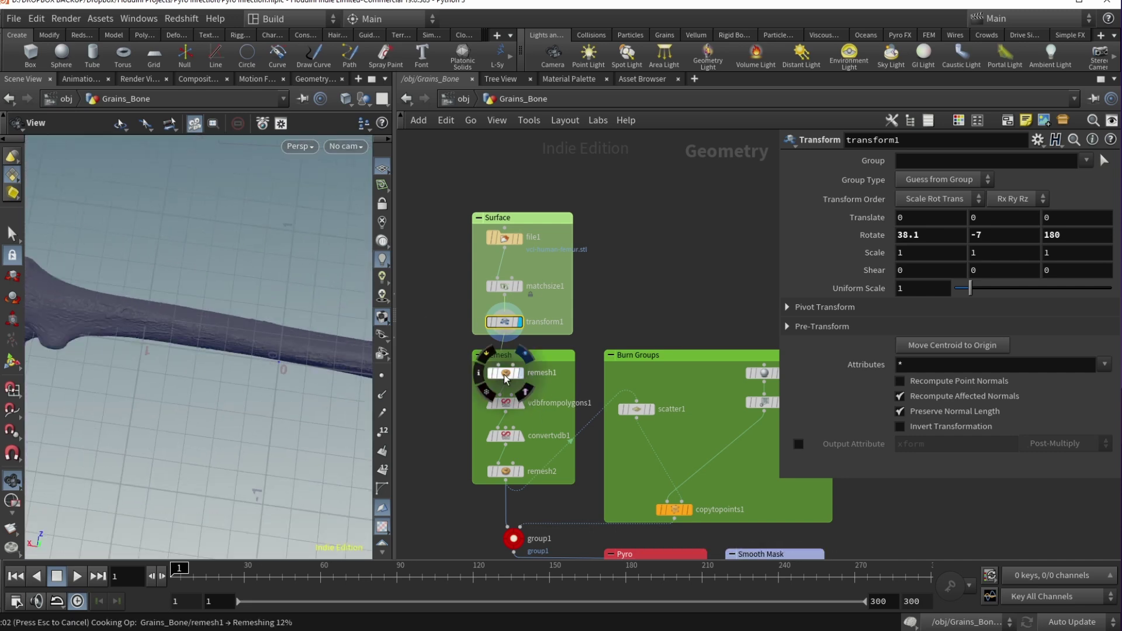
left_click(506, 377)
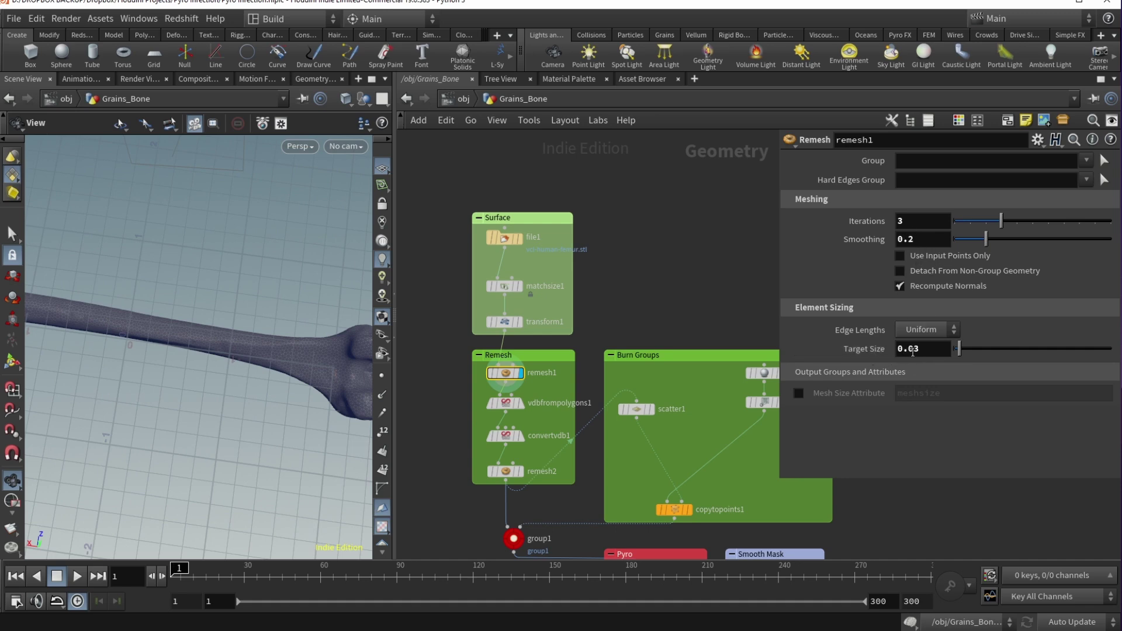
left_click_drag(235, 381, 345, 327)
- Display the vdbfrompolygons1 and convertvdb1 results in the Remesh group and inspect the converted bone surface
left_click(519, 403)
left_click(509, 405)
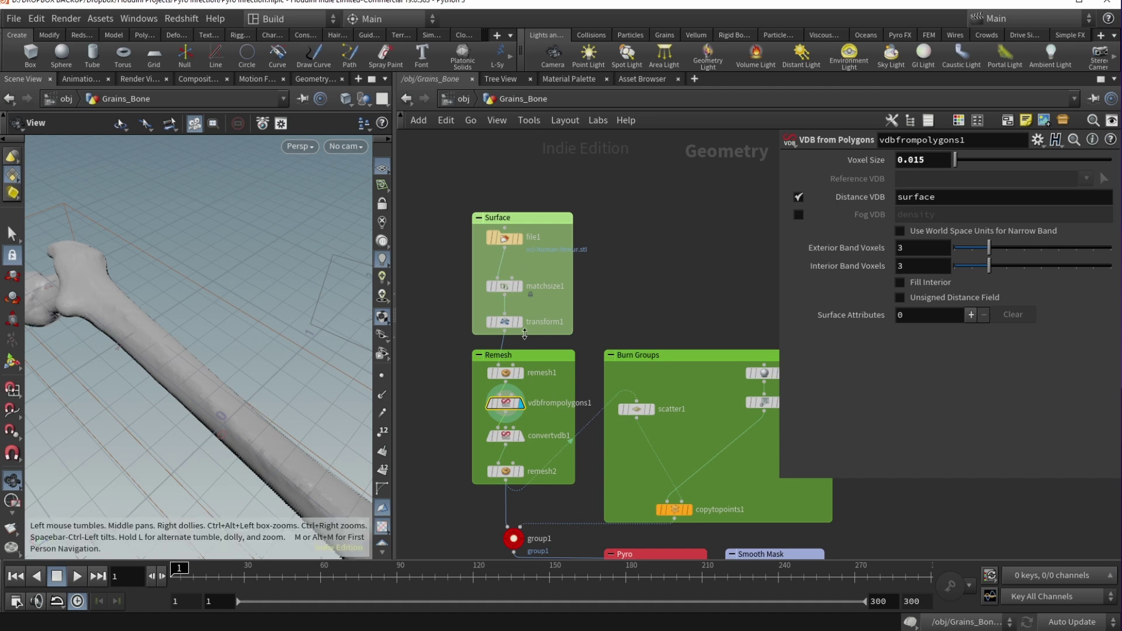
left_click(523, 438)
left_click(509, 436)
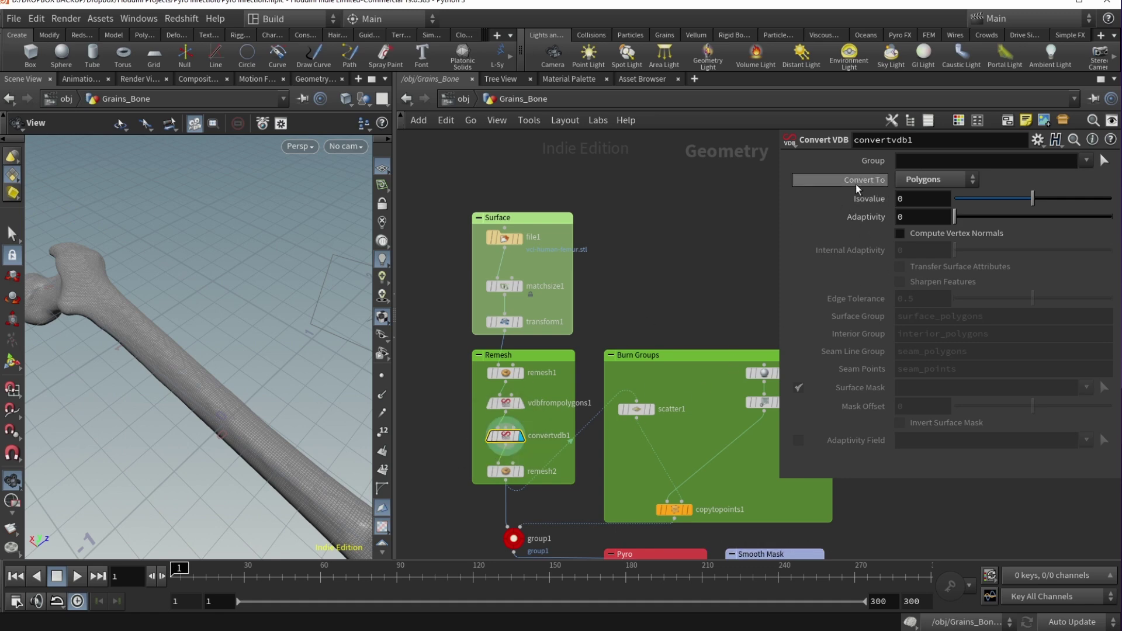
left_click_drag(246, 421, 211, 354)
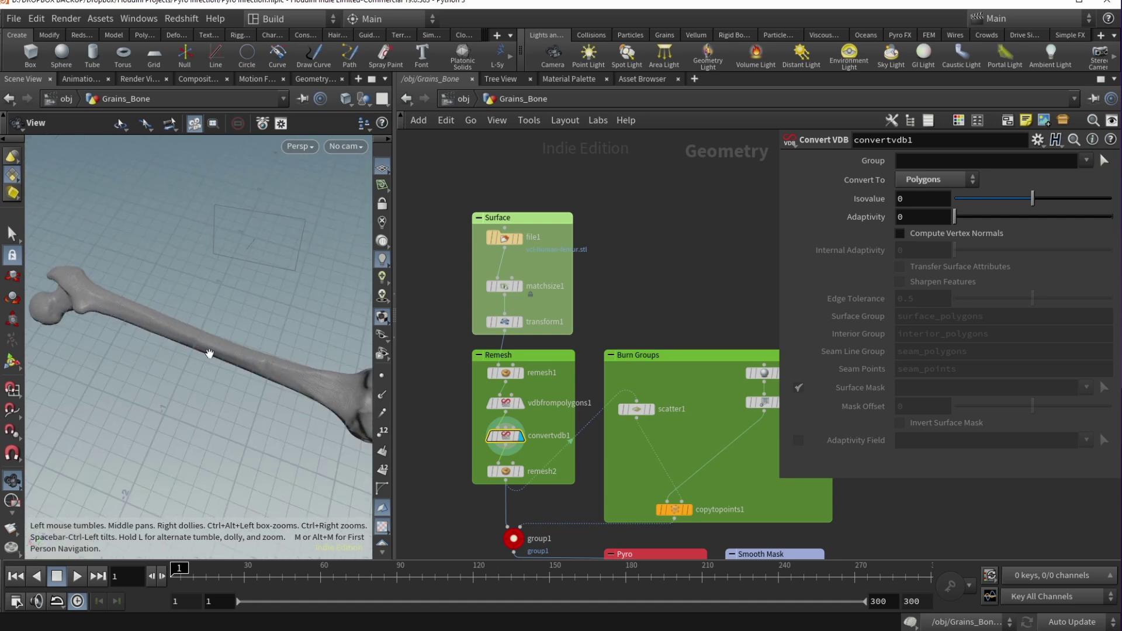
- Display the remesh2 result in the Remesh group and inspect the mesh along the bone shaft and its target size setting
left_click(504, 471)
right_click_drag(233, 340, 286, 369)
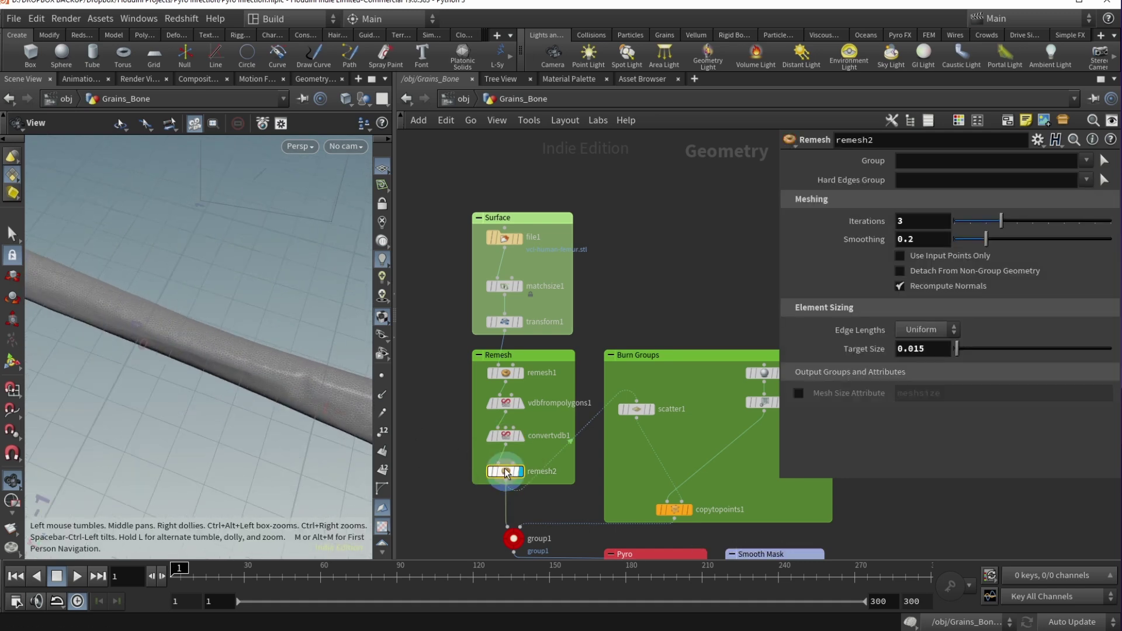
mouse_move(508, 474)
left_click_drag(268, 376, 342, 416)
scroll(254, 363, "down", 3)
scroll(438, 493, "down", 5)
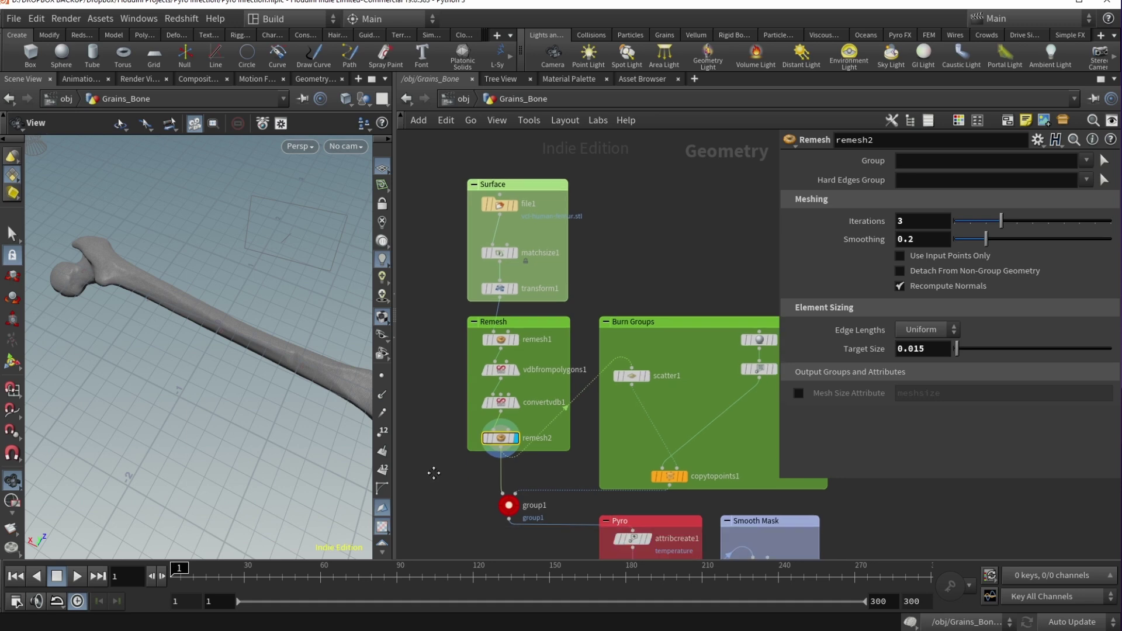
- Examine the remeshed triangles up close along the shaft, and view the whole bone
middle_click_drag(531, 416, 478, 462)
left_click_drag(293, 366, 259, 386)
scroll(275, 362, "up", 3)
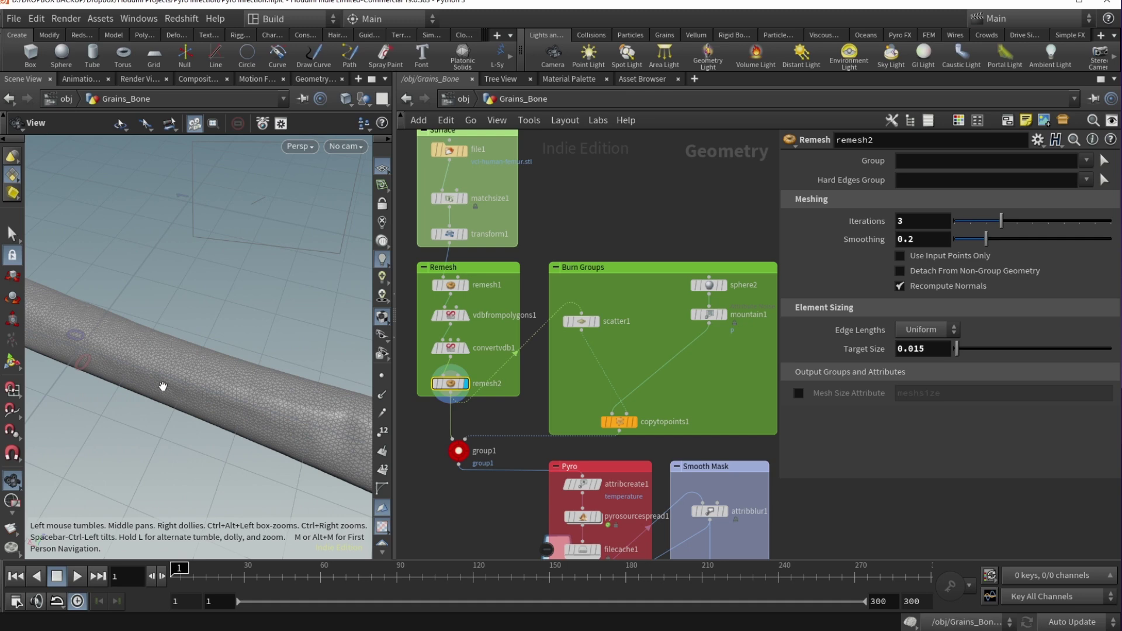
scroll(254, 356, "down", 3)
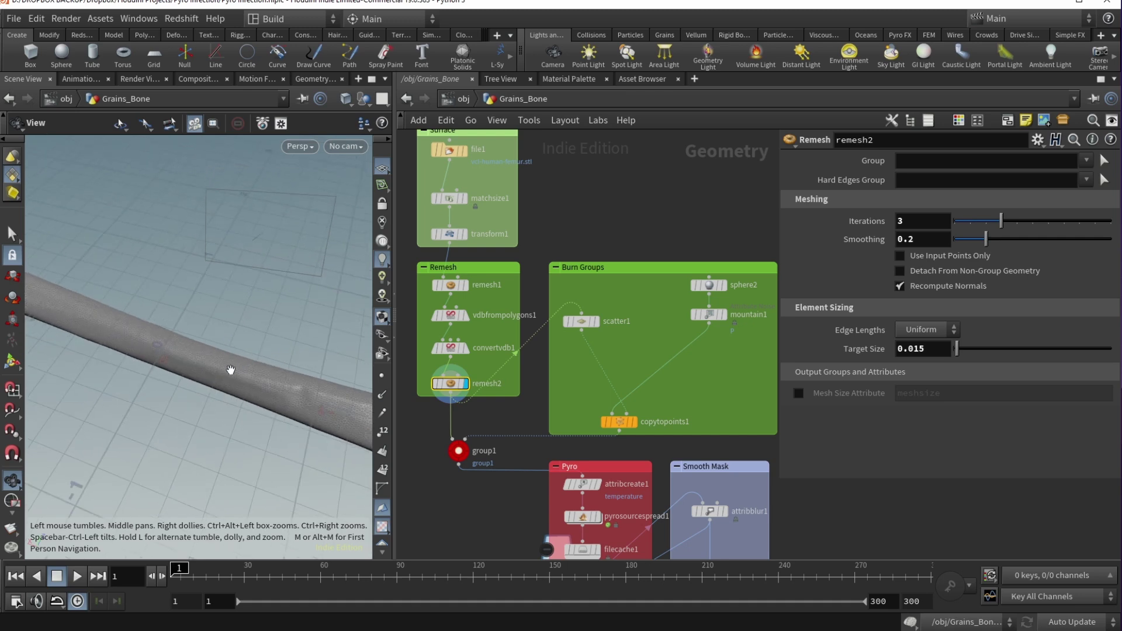
left_click_drag(234, 371, 235, 364)
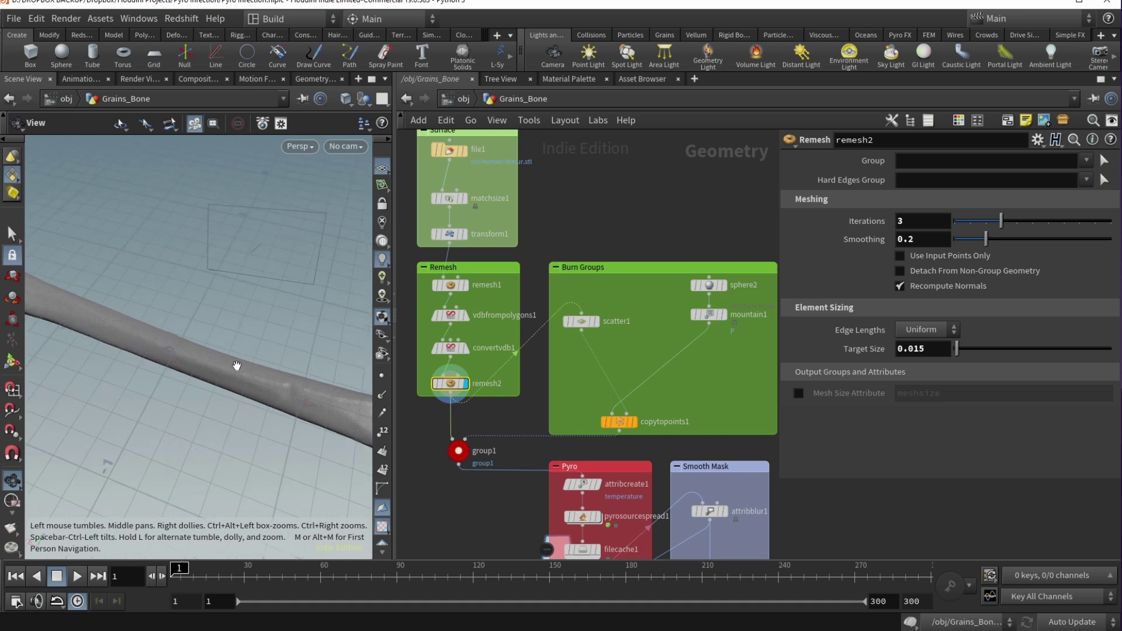
scroll(222, 369, "down", 5)
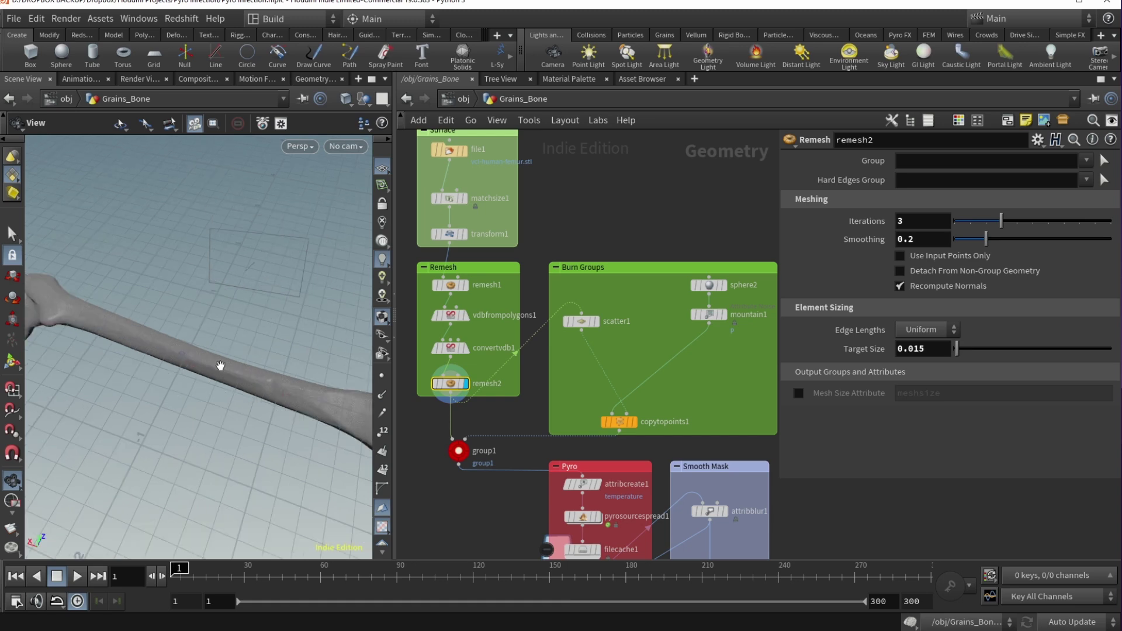
left_click_drag(286, 370, 269, 369)
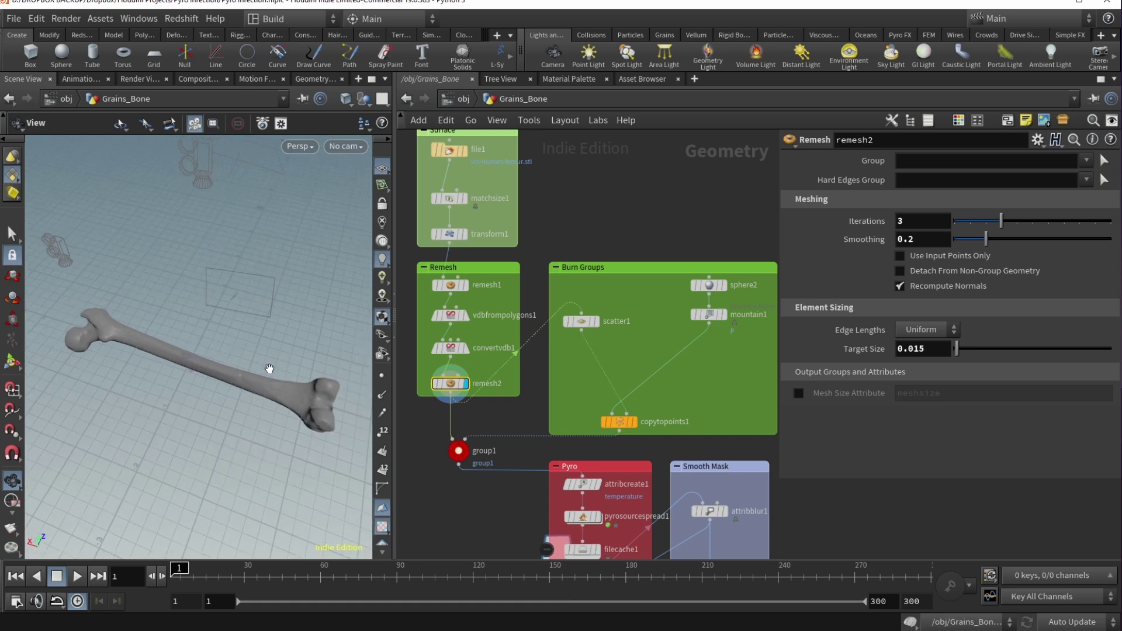
- Display the scatter1 points in the Burn Groups group and check the remesh2 node that feeds them
left_click(598, 322)
left_click(581, 322)
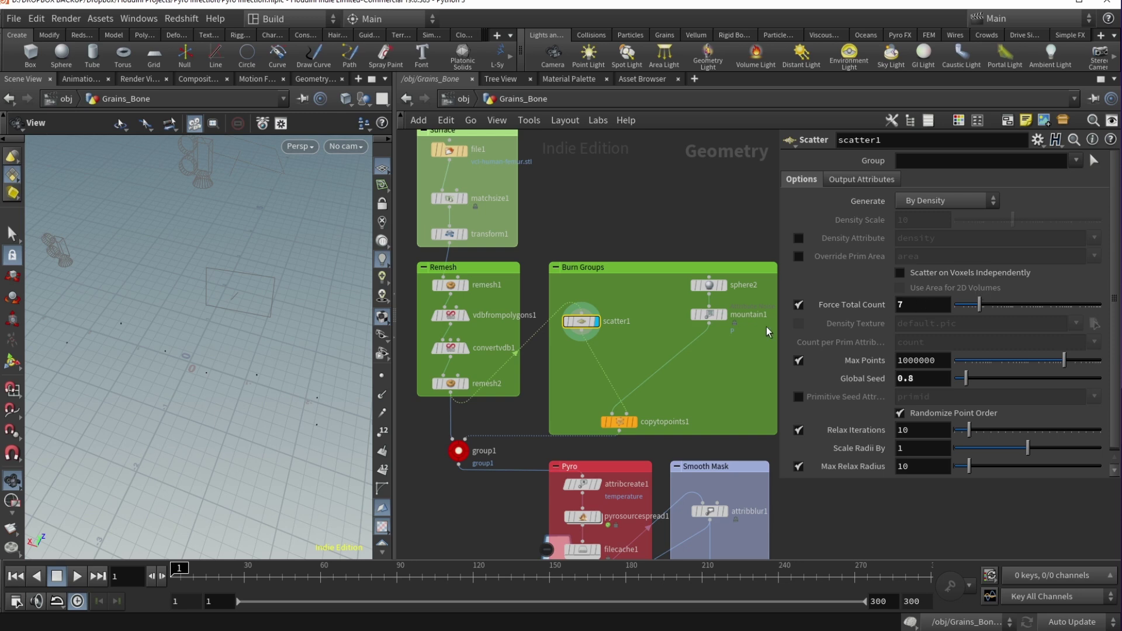
left_click(450, 386)
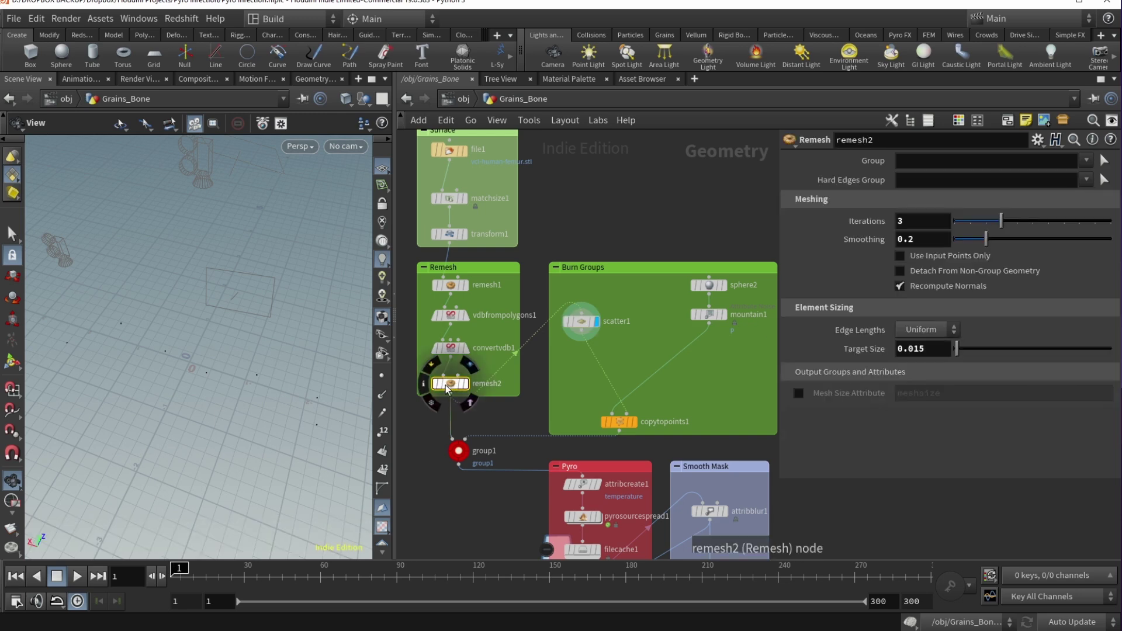
- Display the sphere2 and mountain1 results and review the sphere's scale and the noise settings
left_click(725, 285)
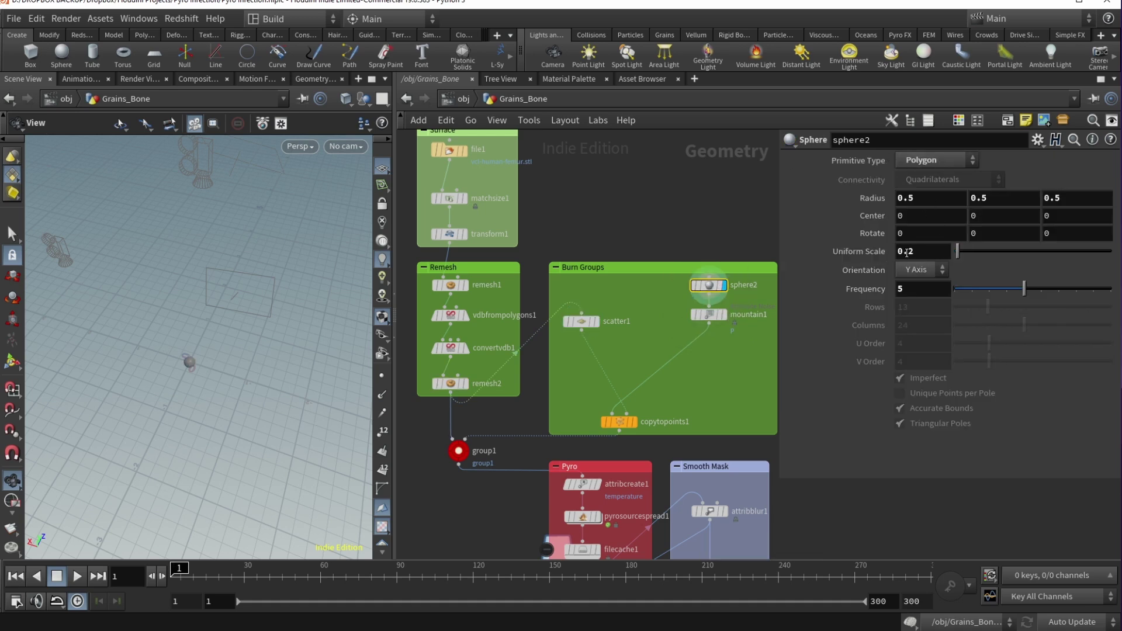
left_click(708, 315)
left_click_drag(166, 367, 208, 351)
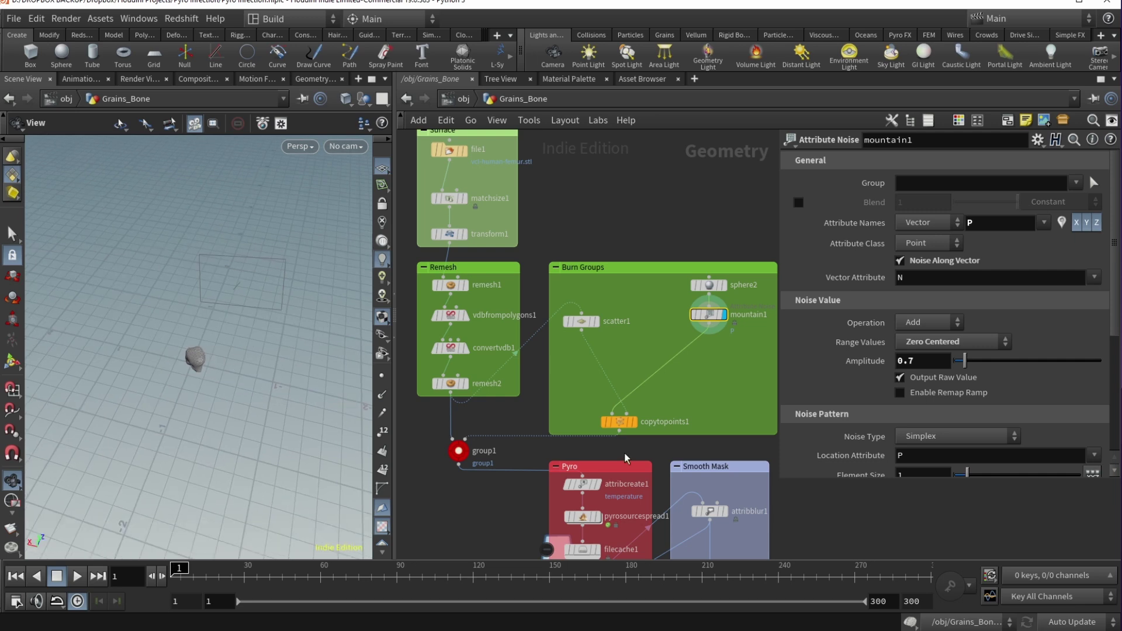
- Display the copytopoints1 result with the remesh2 bone templated behind it to show where the noisy spheres intersect the surface
left_click(619, 422)
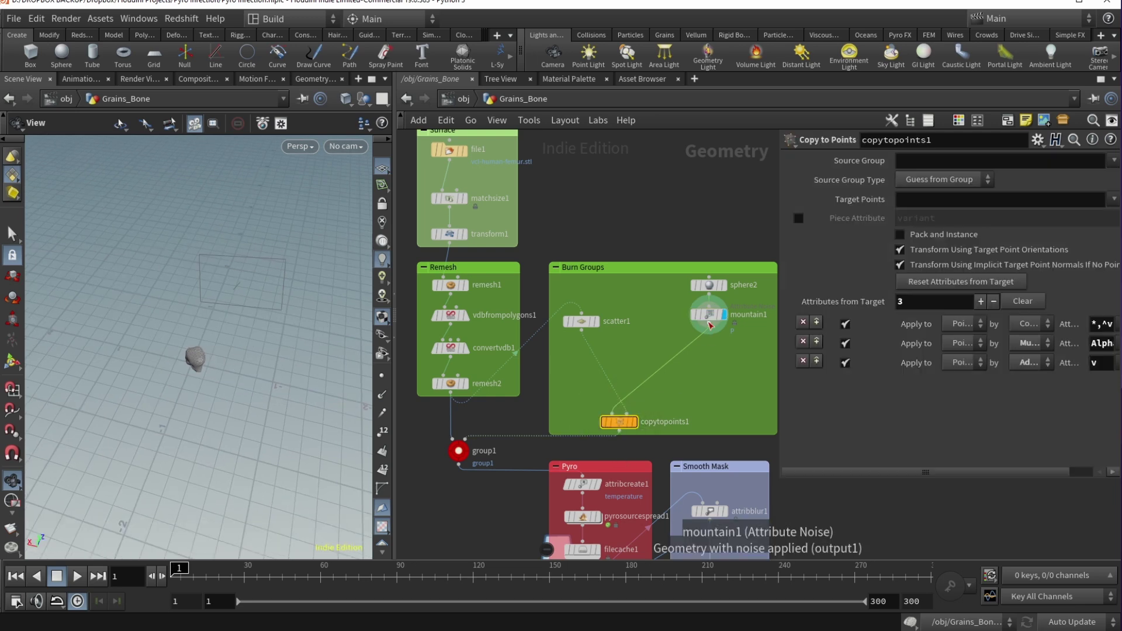
mouse_move(615, 417)
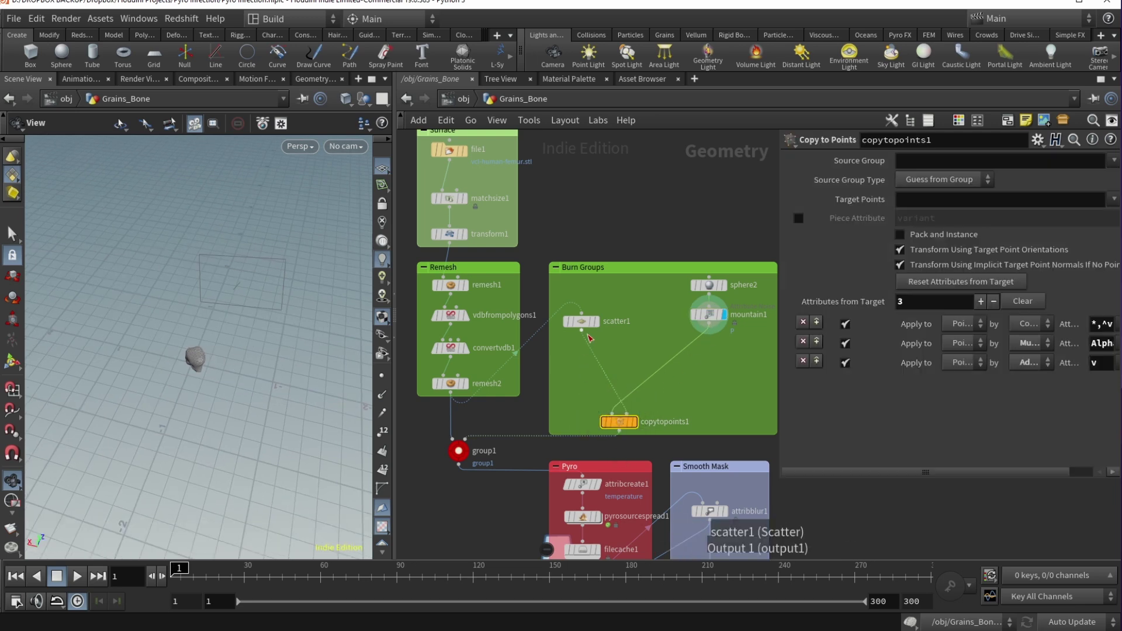
left_click(642, 409)
left_click_drag(249, 432, 258, 376)
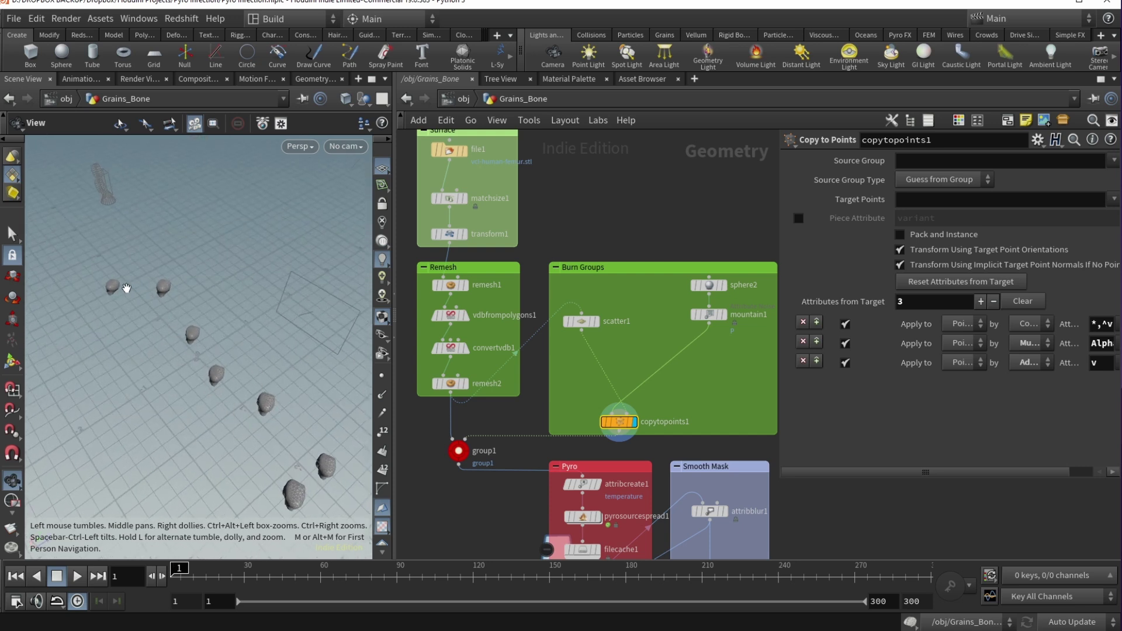
left_click(462, 392)
left_click_drag(238, 409, 204, 380)
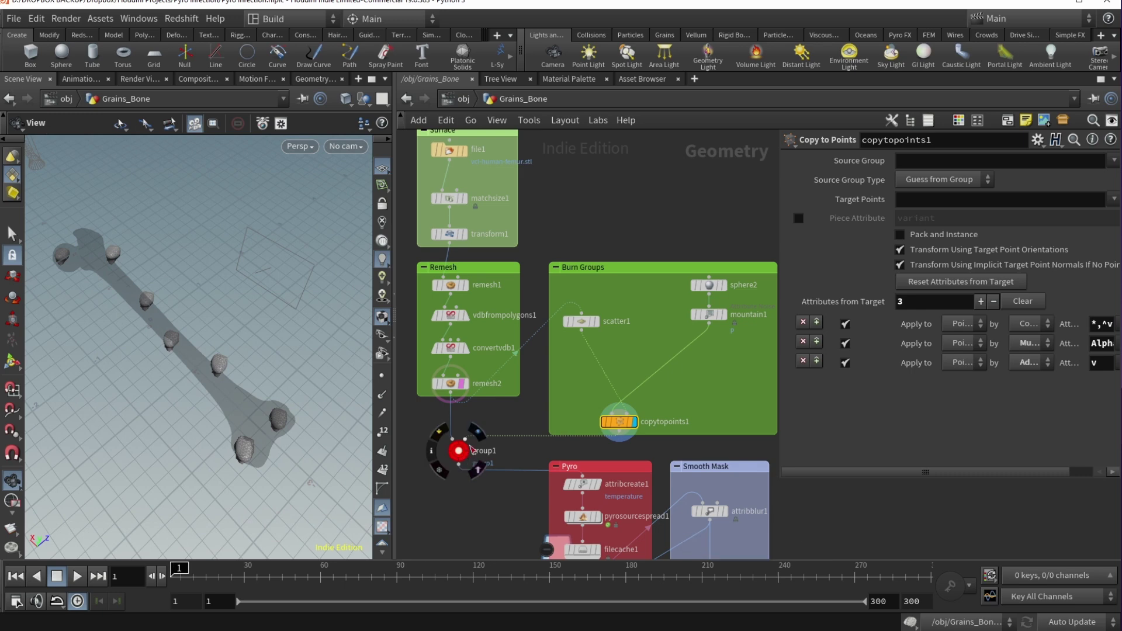
- Review group1's point and bounding object settings, display its result and inspect the grouped points along the bone
left_click(458, 453)
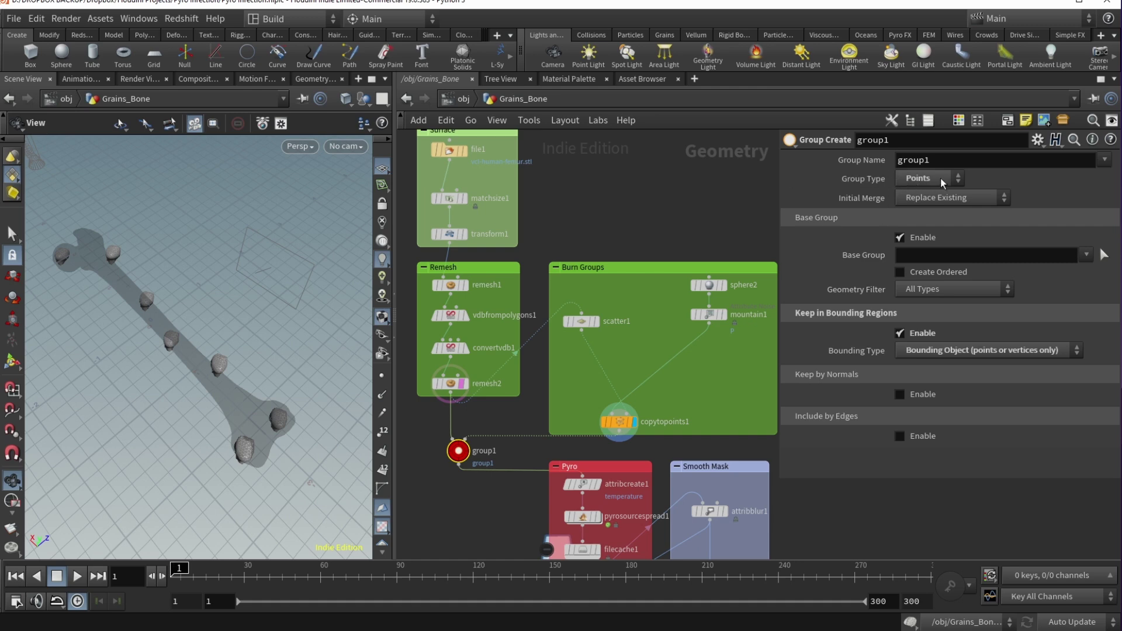
left_click(913, 159)
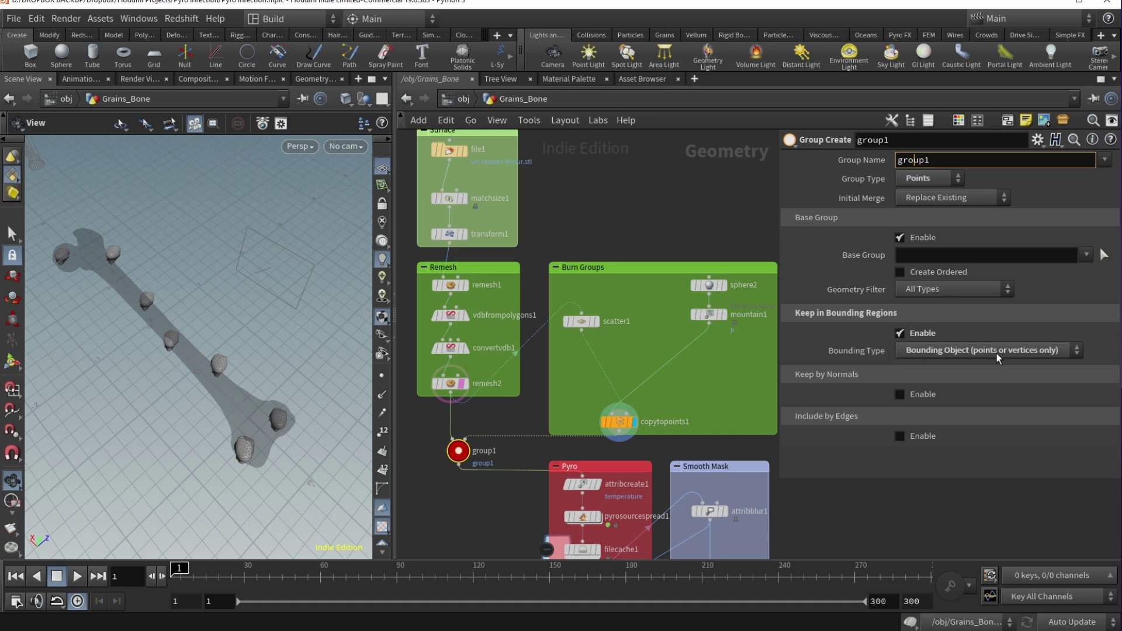
left_click(468, 451)
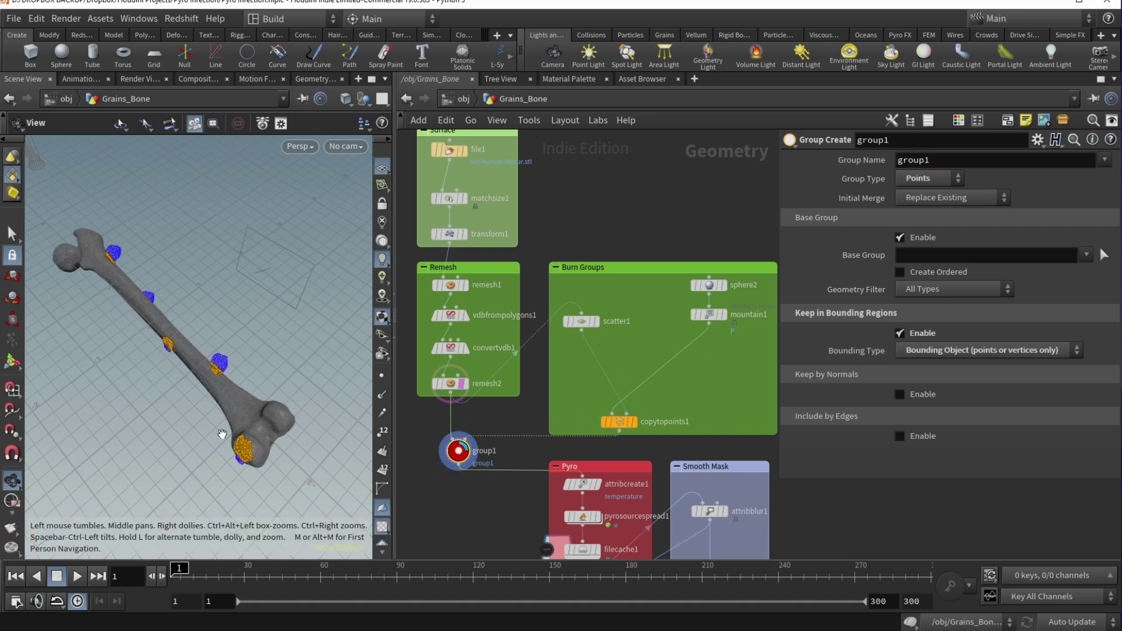
left_click_drag(258, 436, 252, 351)
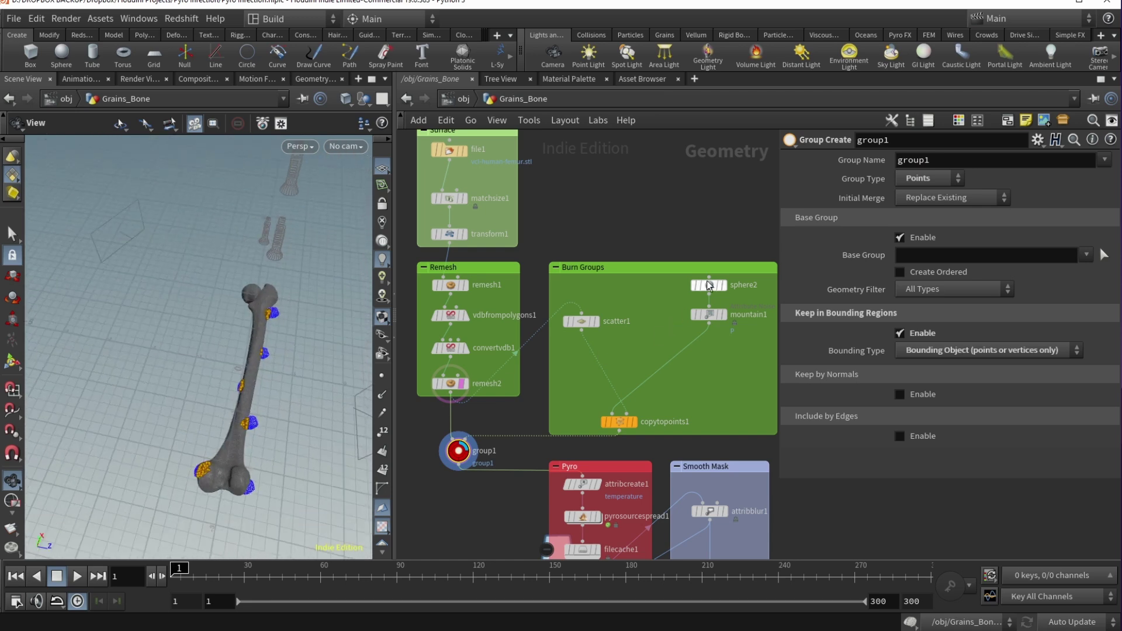
scroll(275, 406, "up", 5)
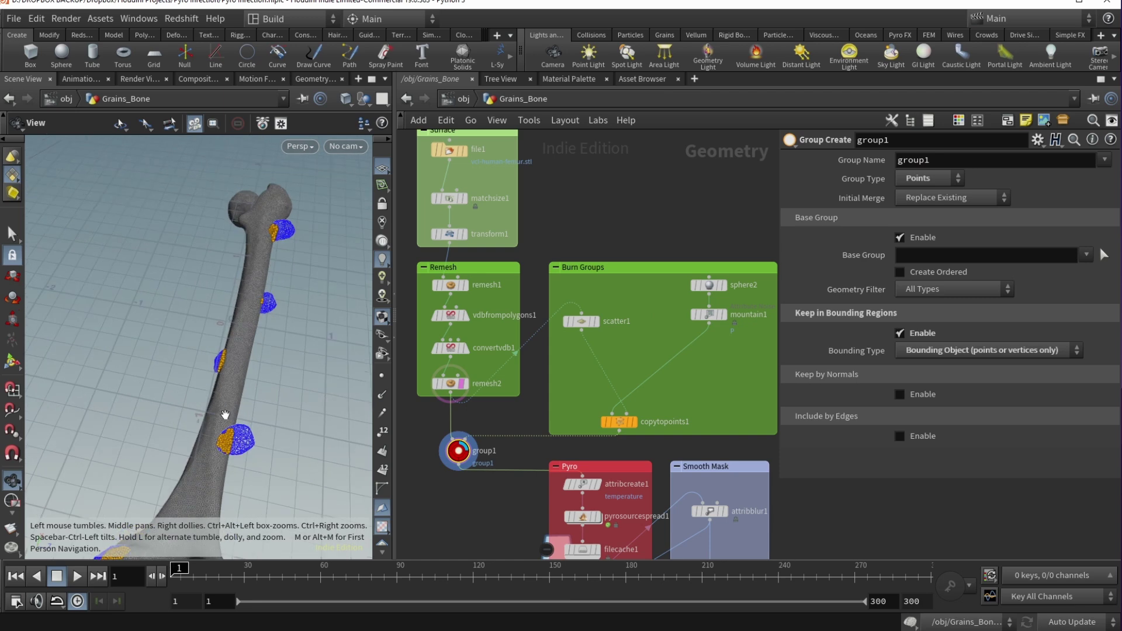
left_click_drag(221, 420, 222, 450)
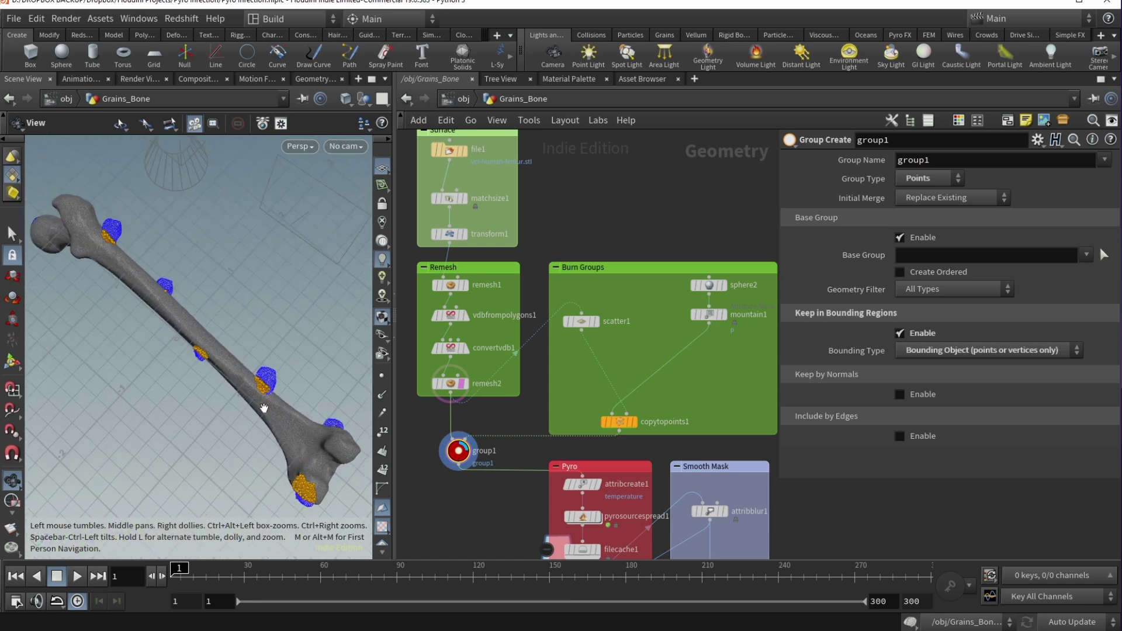
- Display attribcreate1 in the Pyro group and review its group1 input group and temperature attribute settings
scroll(503, 515, "down", 3)
middle_click_drag(503, 518, 476, 408)
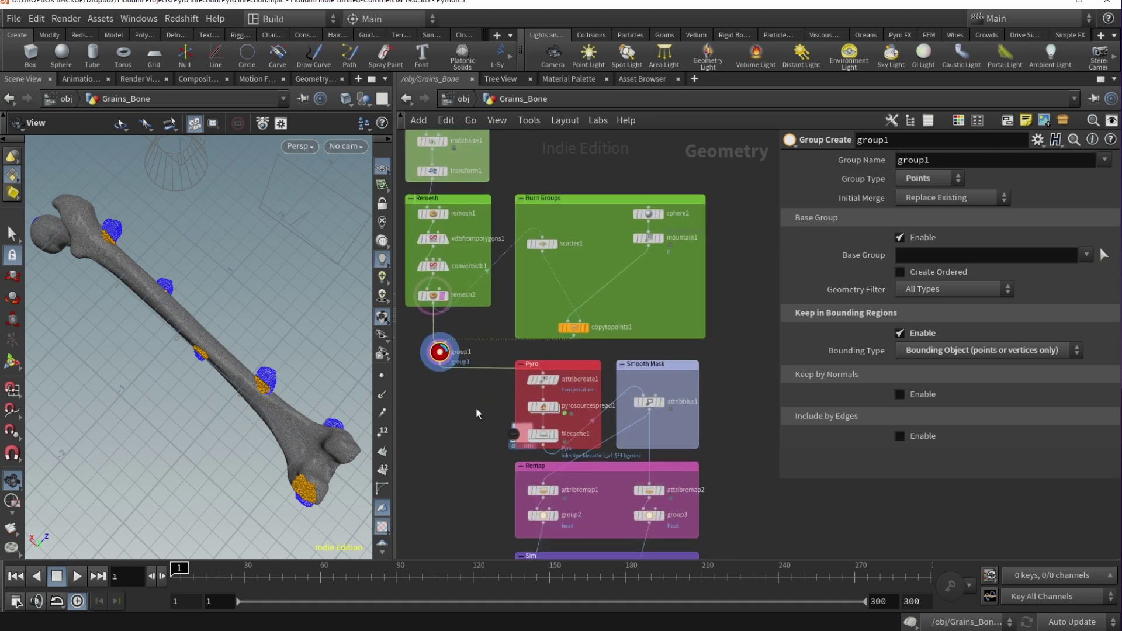
scroll(492, 387, "up", 2)
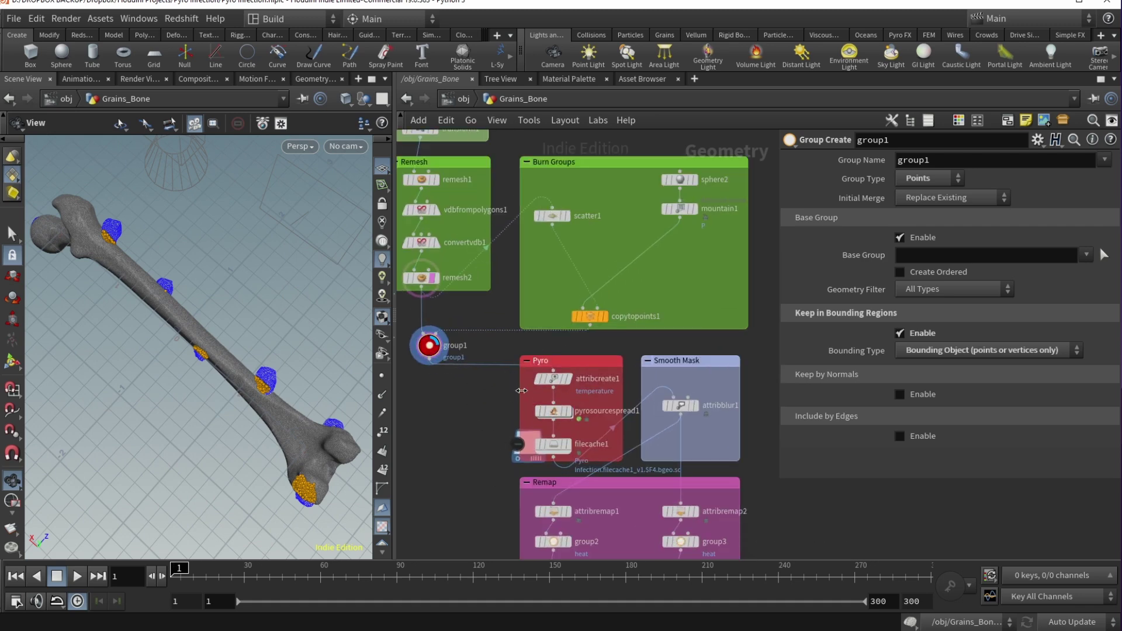
left_click(553, 379)
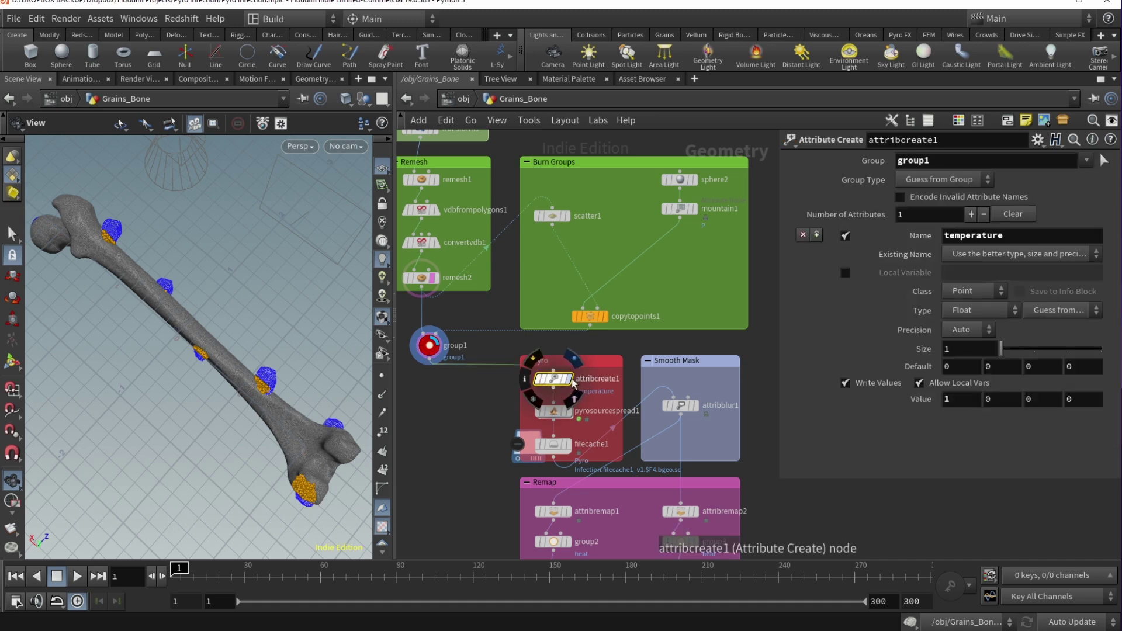
left_click(572, 380)
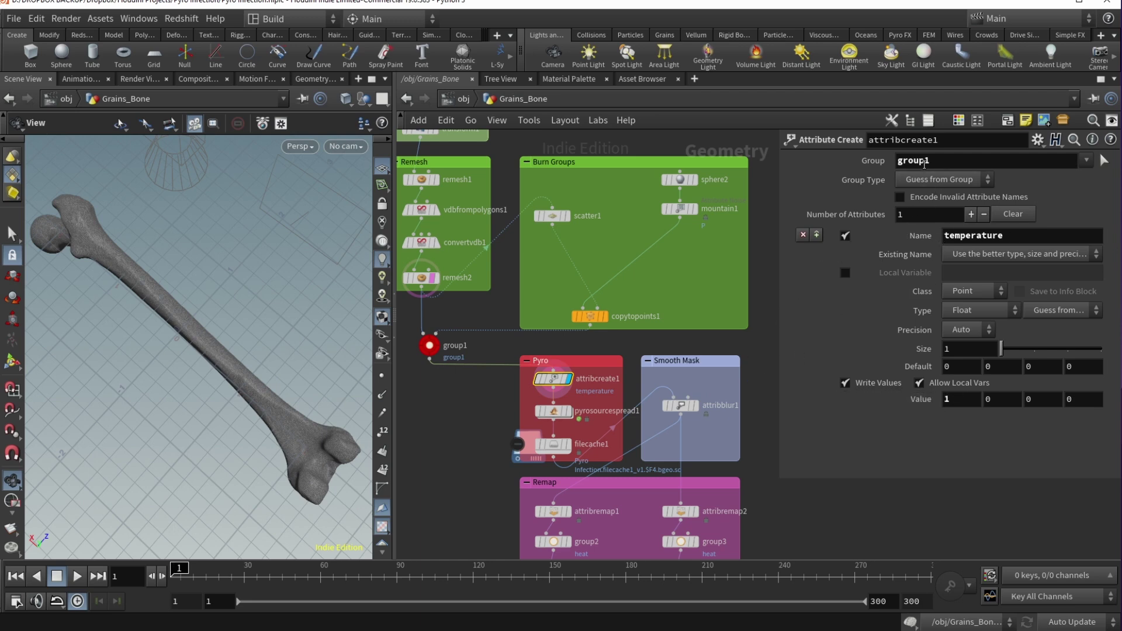
left_click_drag(943, 157, 871, 157)
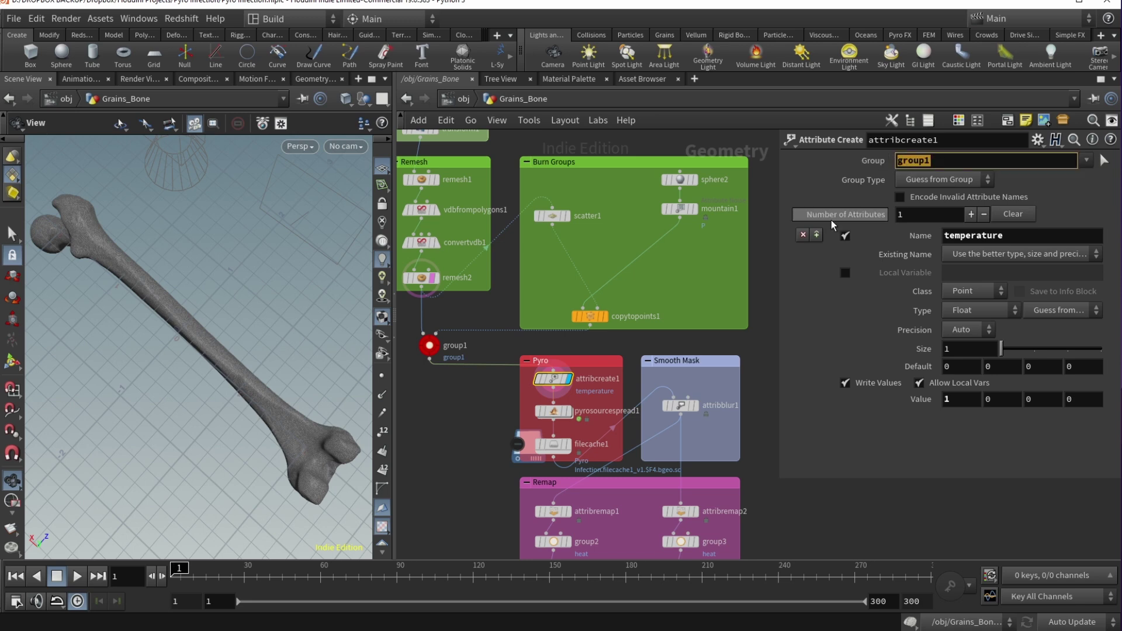
- Display the pyrosourcespread1 result and set its visualization to Temperature
left_click(553, 410)
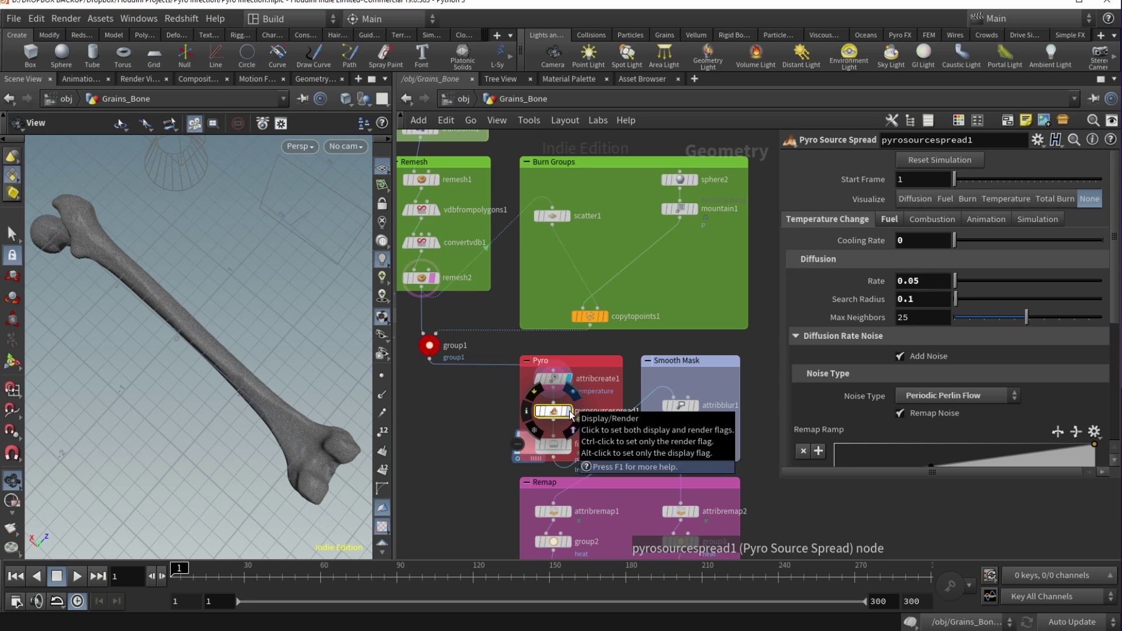
left_click(570, 411)
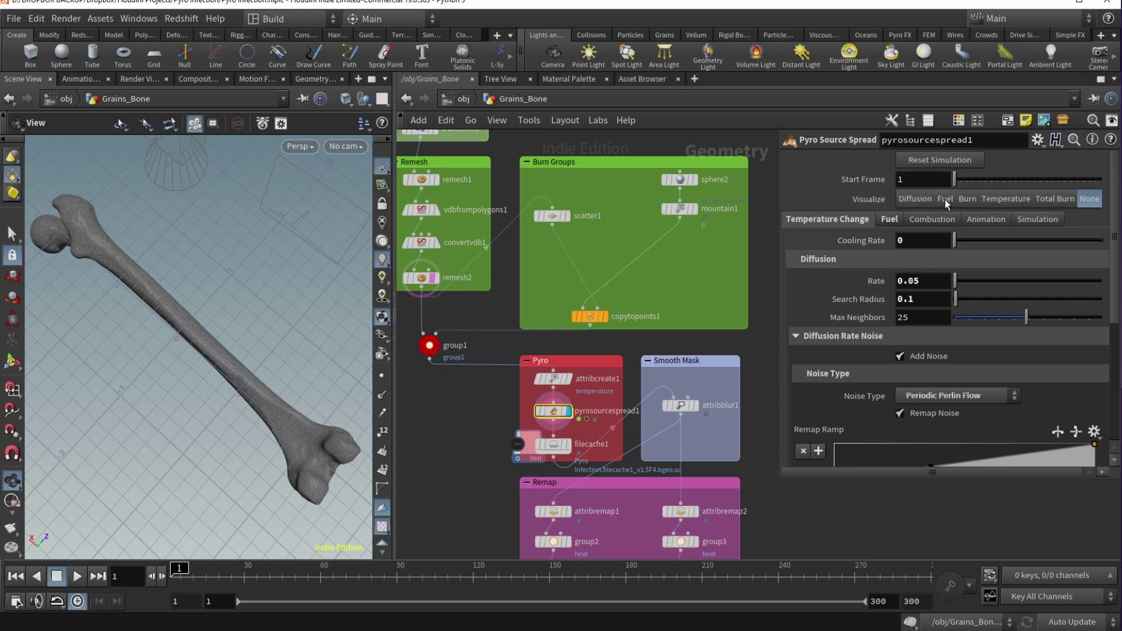
left_click(1002, 200)
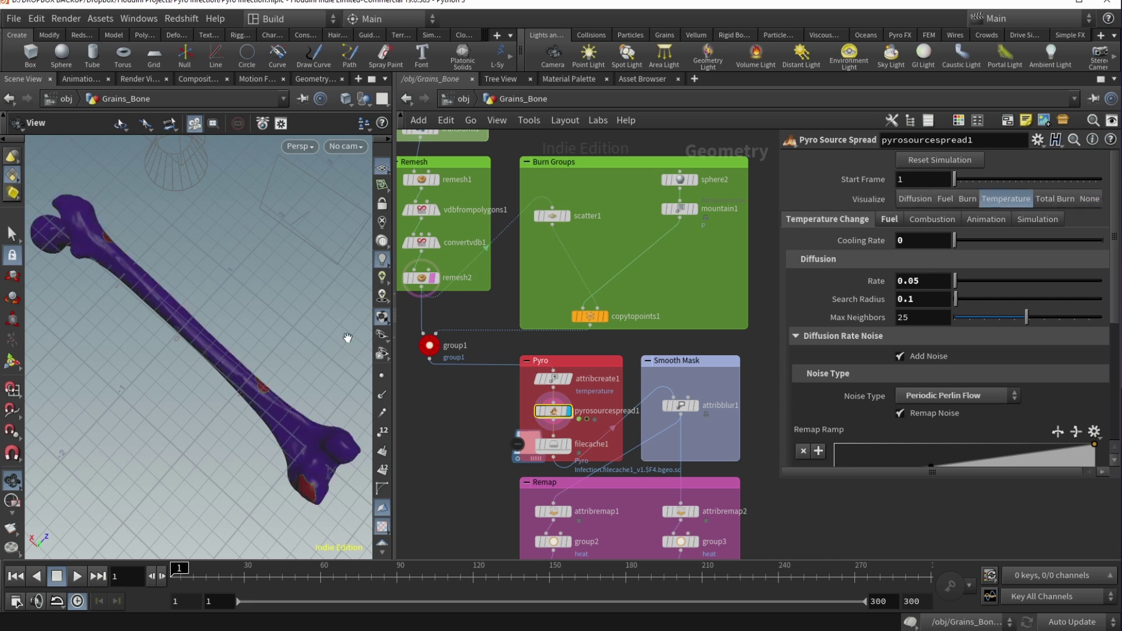
- Inspect the temperature patches on the bone up close and recheck the temperature attribute in attribcreate1
left_click_drag(271, 466, 275, 450)
scroll(302, 389, "up", 8)
left_click_drag(302, 389, 266, 441)
left_click(554, 379)
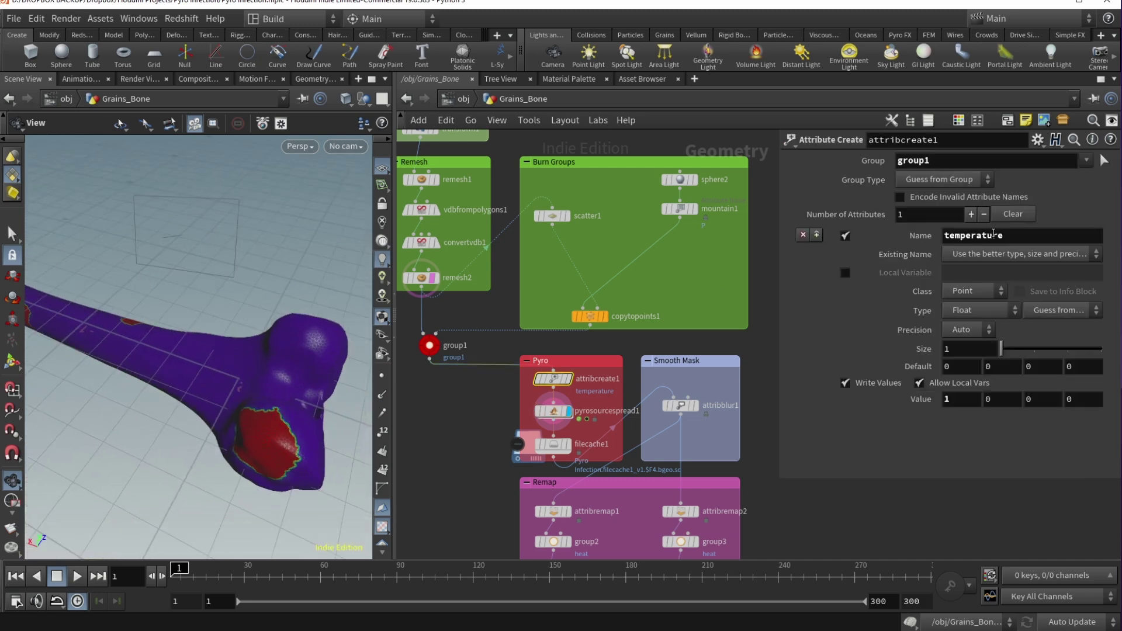
left_click_drag(252, 437, 212, 411)
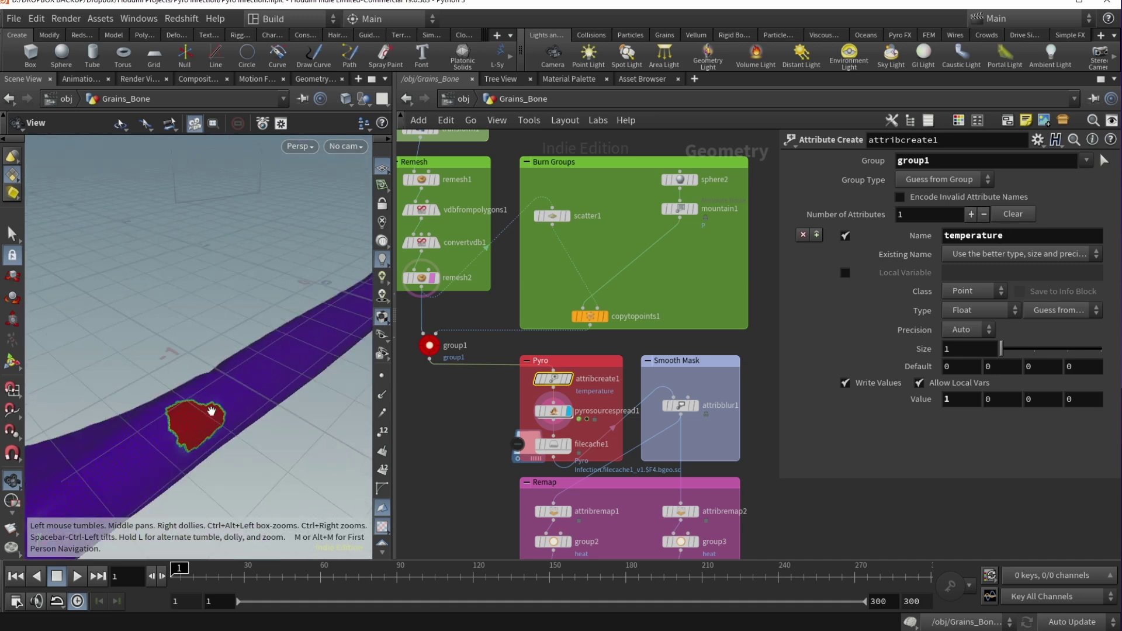
- Review pyrosourcespread1's diffusion, noise ramp and fractal settings in an enlarged parameter view, and look over the whole bone
left_click(554, 411)
left_click_drag(911, 472, 916, 537)
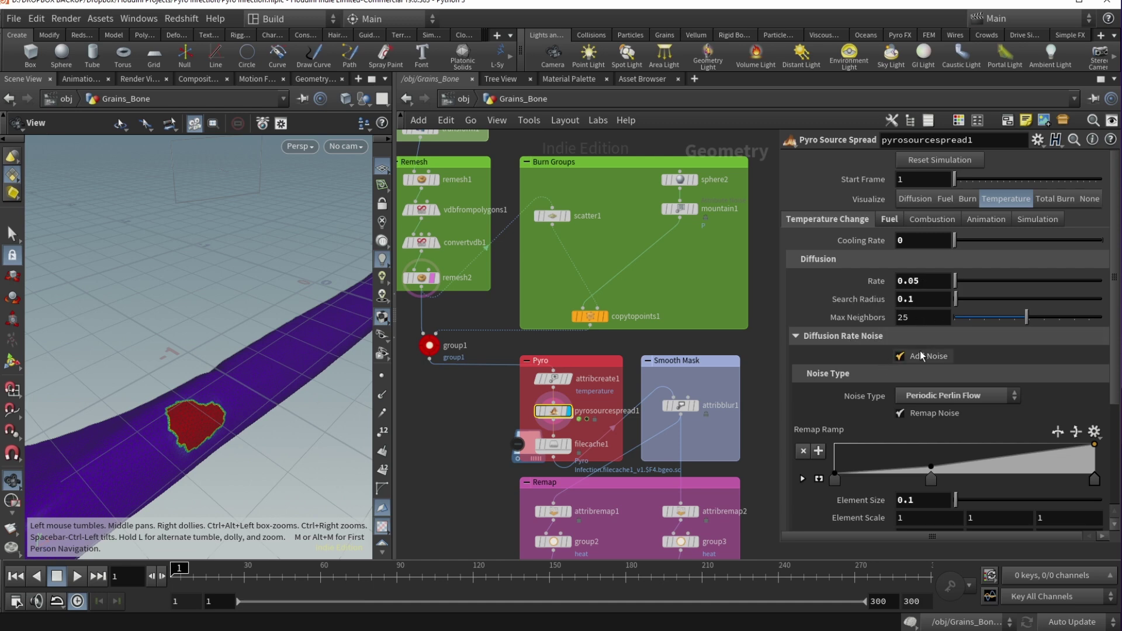
scroll(931, 335, "down", 3)
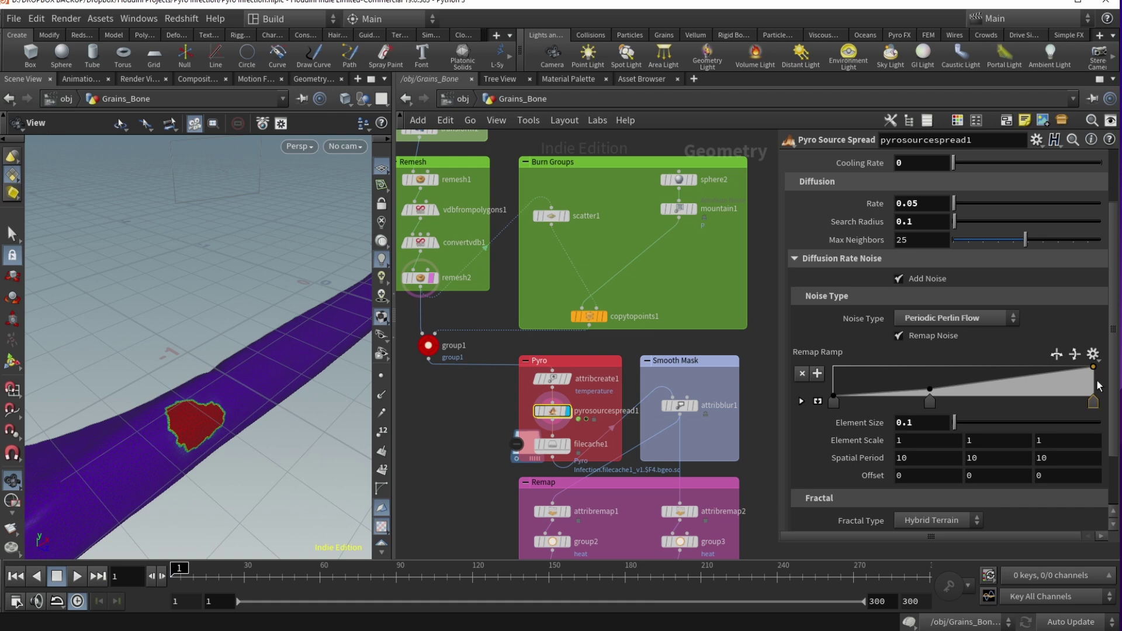
scroll(1027, 401, "down", 3)
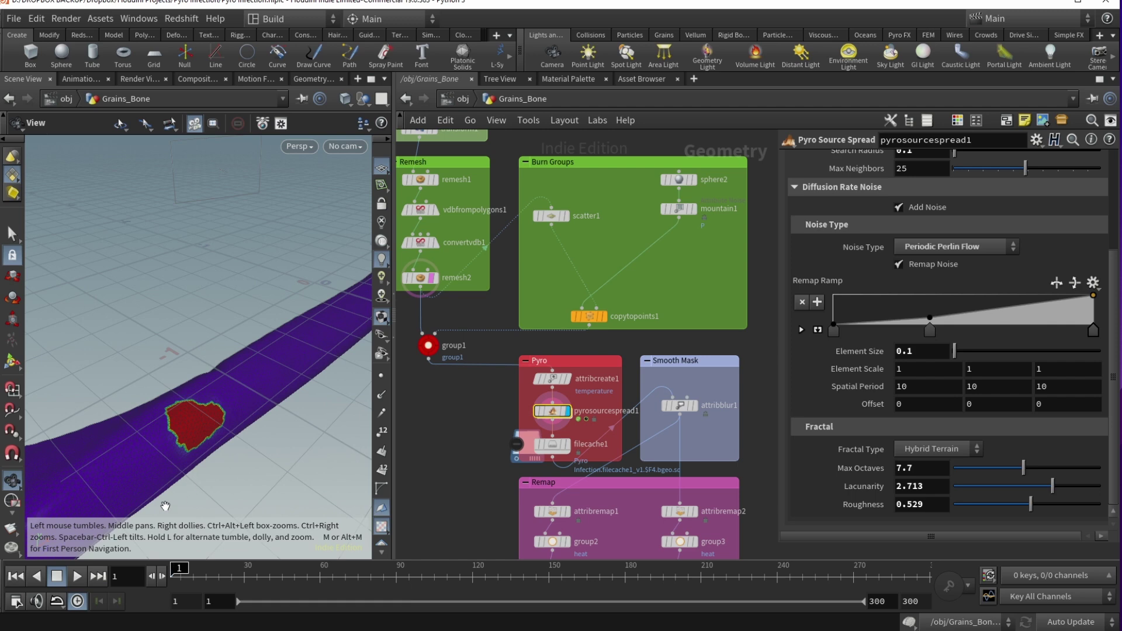
scroll(175, 433, "down", 5)
left_click_drag(178, 400, 229, 461)
scroll(820, 363, "up", 3)
scroll(812, 381, "up", 1)
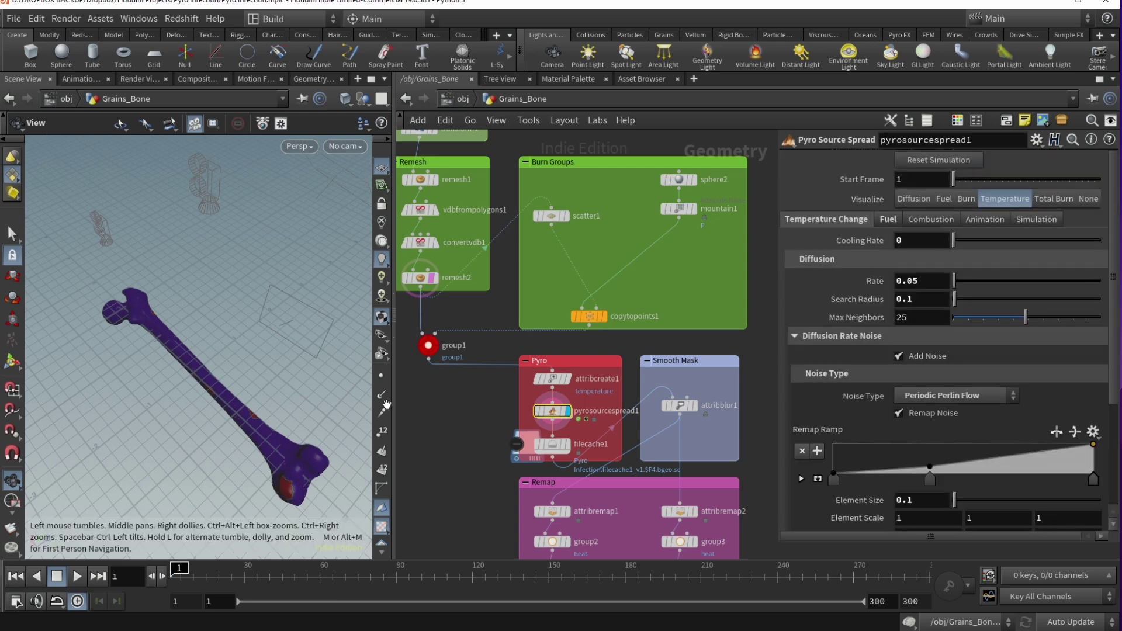
- Review pyrosourcespread1's fuel injection noise and fractal settings, and play back the temperature spread over the whole bone
left_click(889, 220)
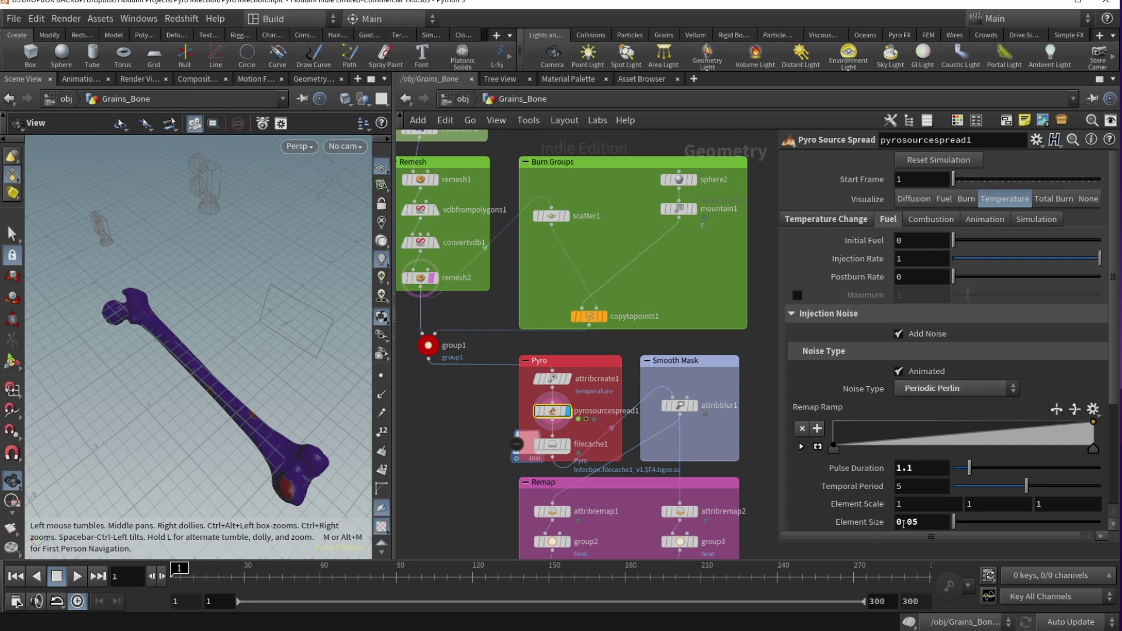
scroll(855, 464, "down", 3)
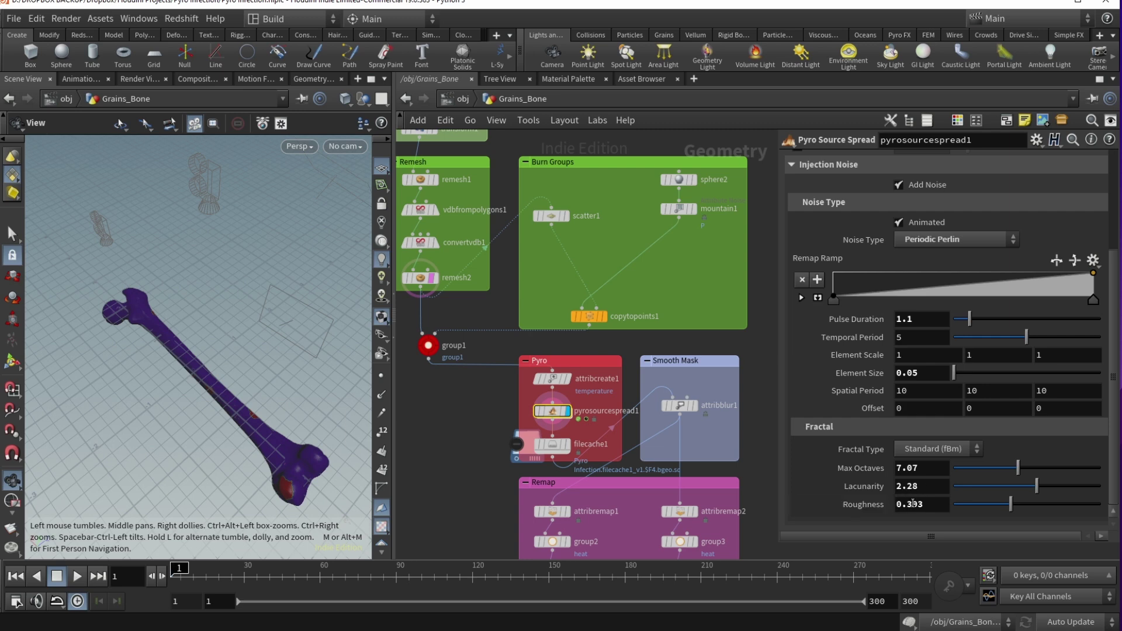
left_click_drag(221, 403, 175, 456)
left_click(78, 576)
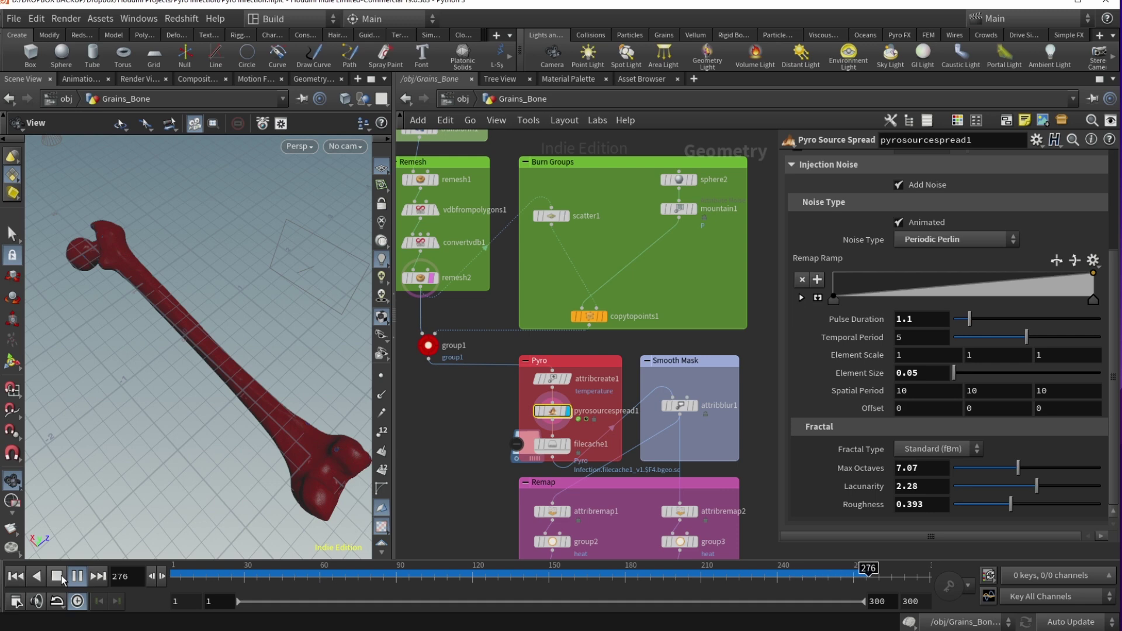
left_click(62, 576)
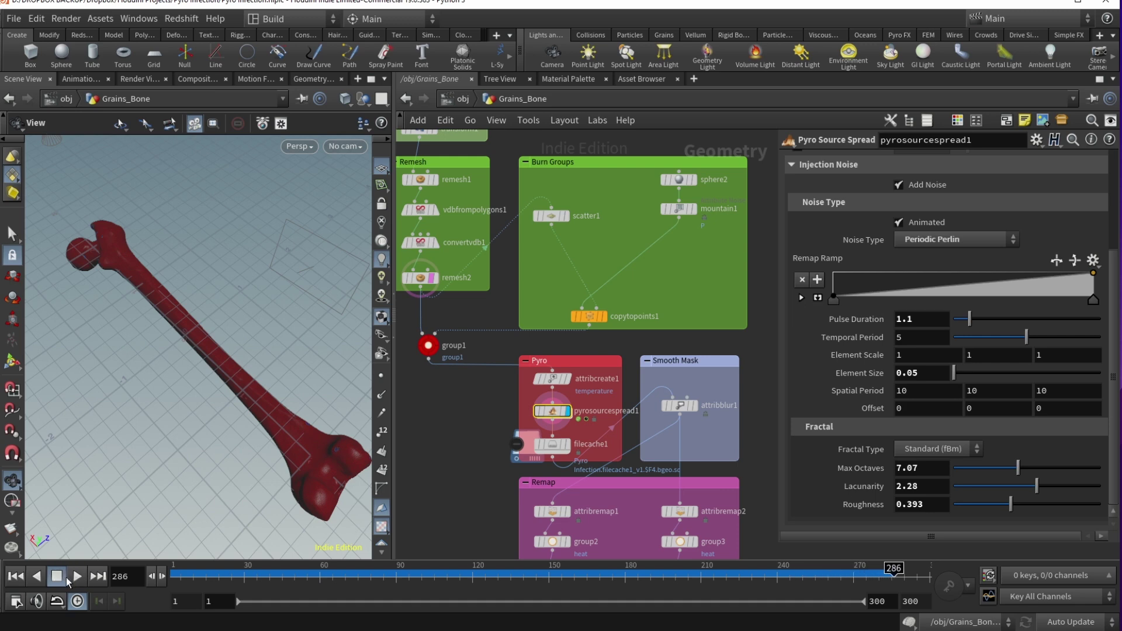
- Jump to frame 72 and review the caching settings of filecache1 in the Pyro group
left_click(350, 574)
left_click(553, 445)
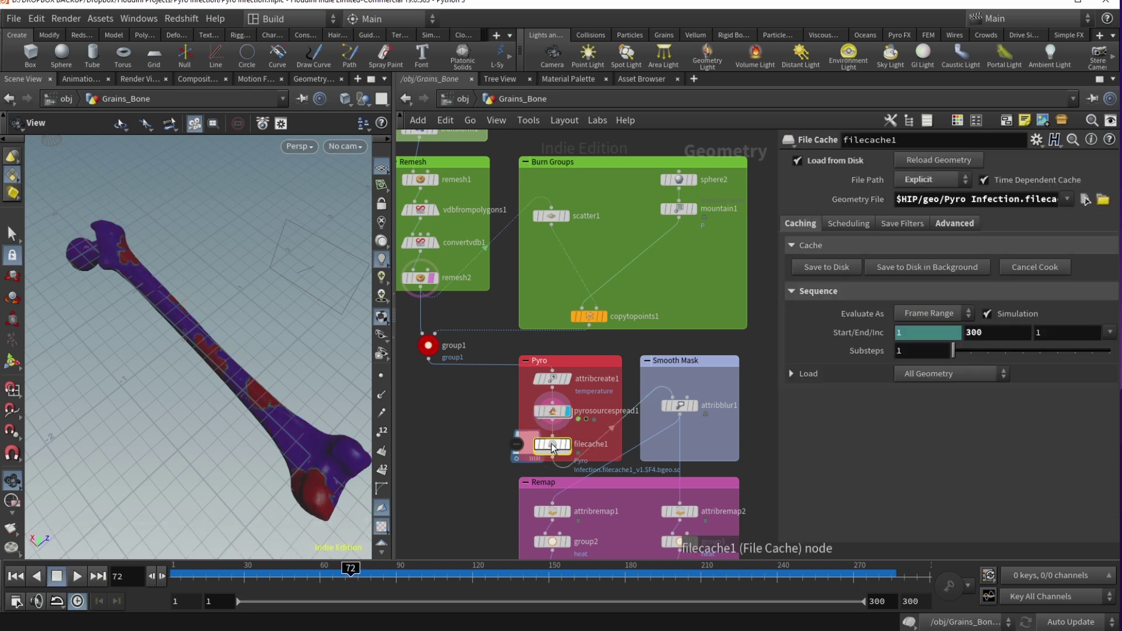
mouse_move(553, 447)
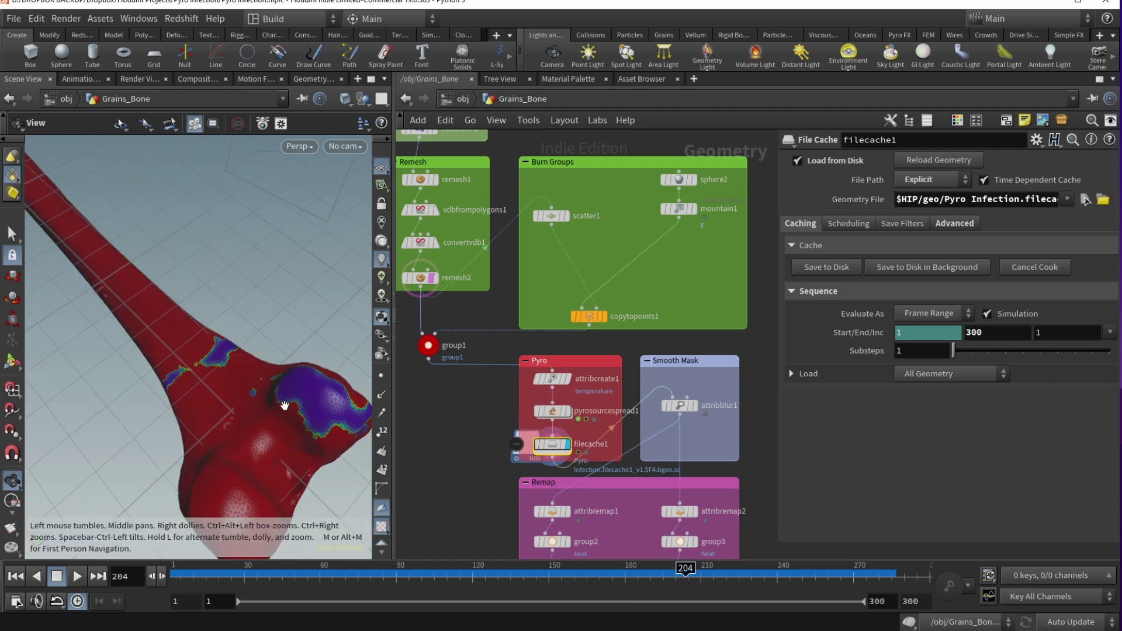
- Display attribblur1 in the Smooth Mask group and review its blur settings for the temperature attribute
left_click(680, 406)
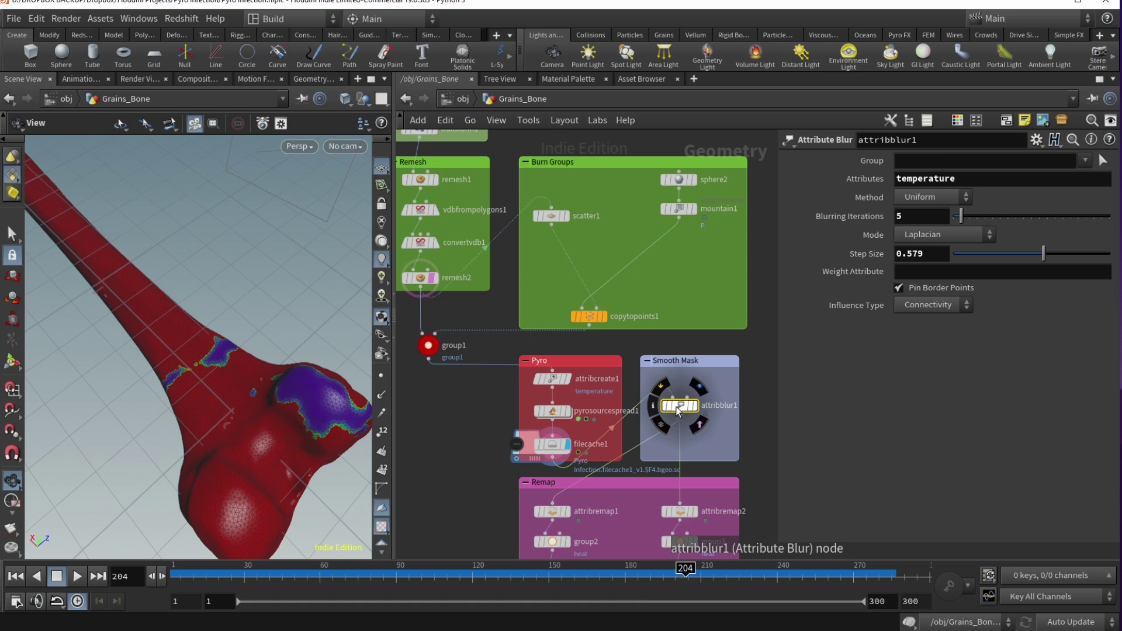
mouse_move(557, 431)
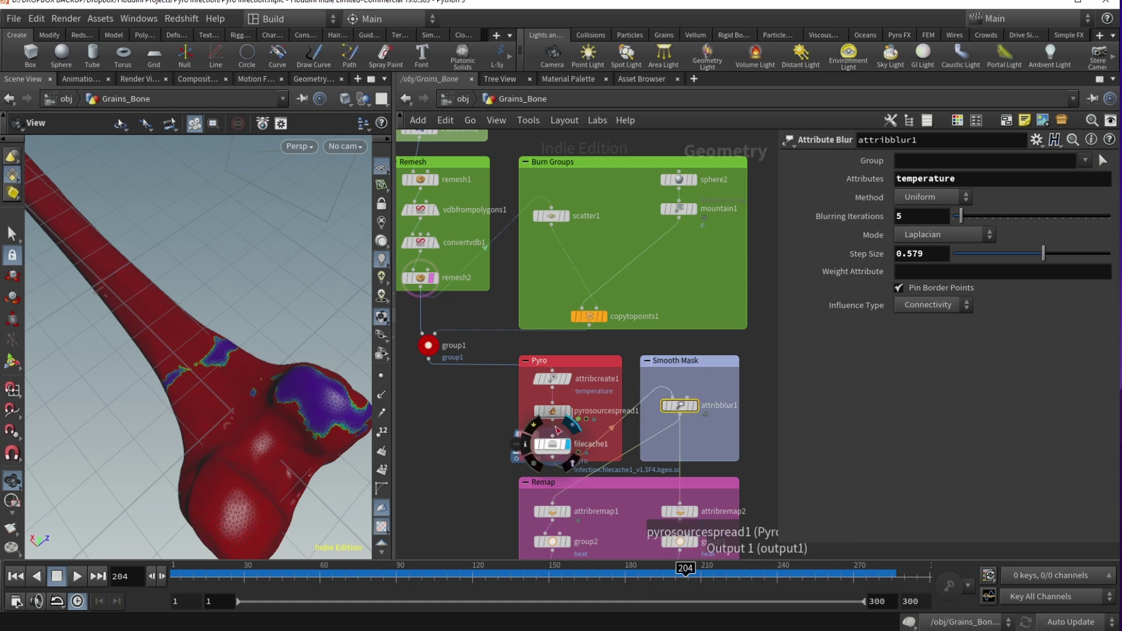
mouse_move(679, 414)
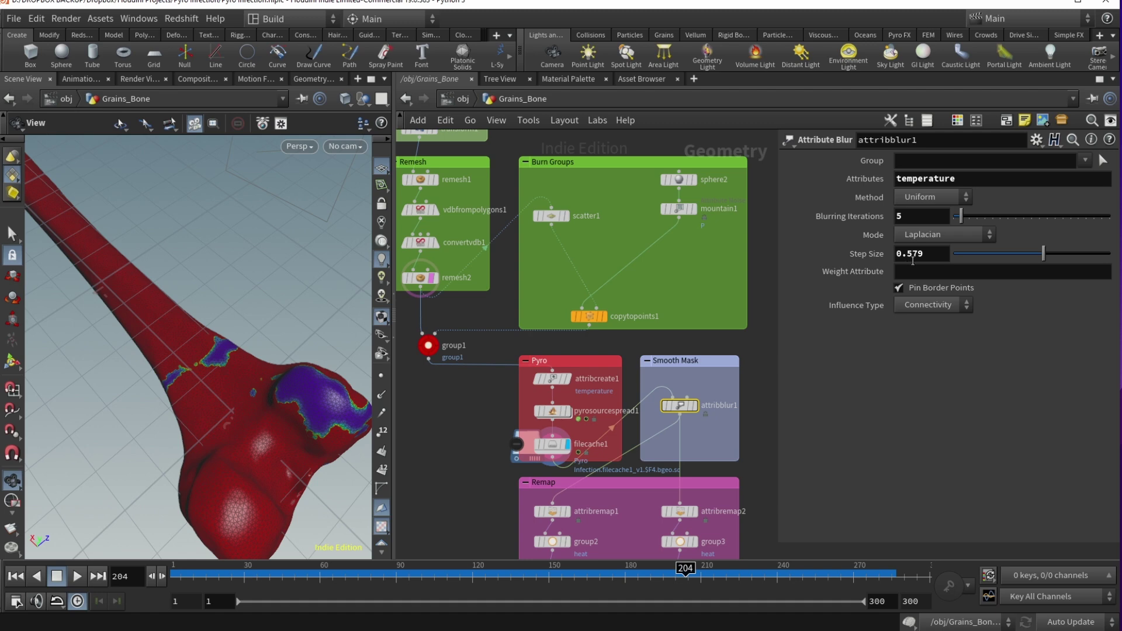
left_click(696, 406)
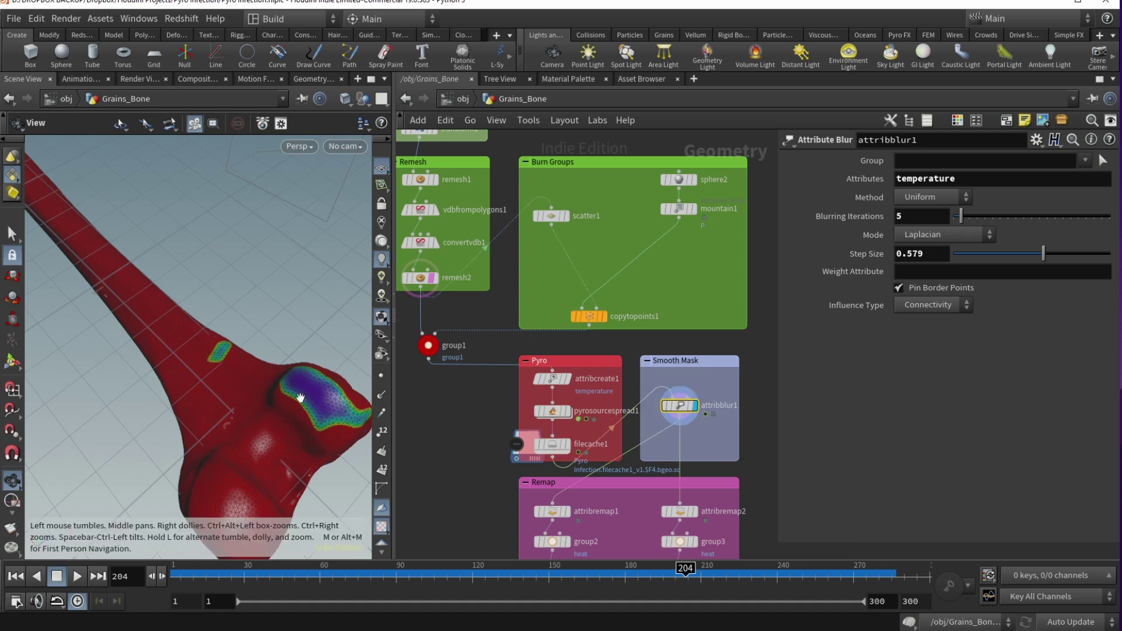
- Display attribremap1 in the Remap group and review its remapping of temperature to m_pscale
middle_click_drag(589, 525, 599, 436)
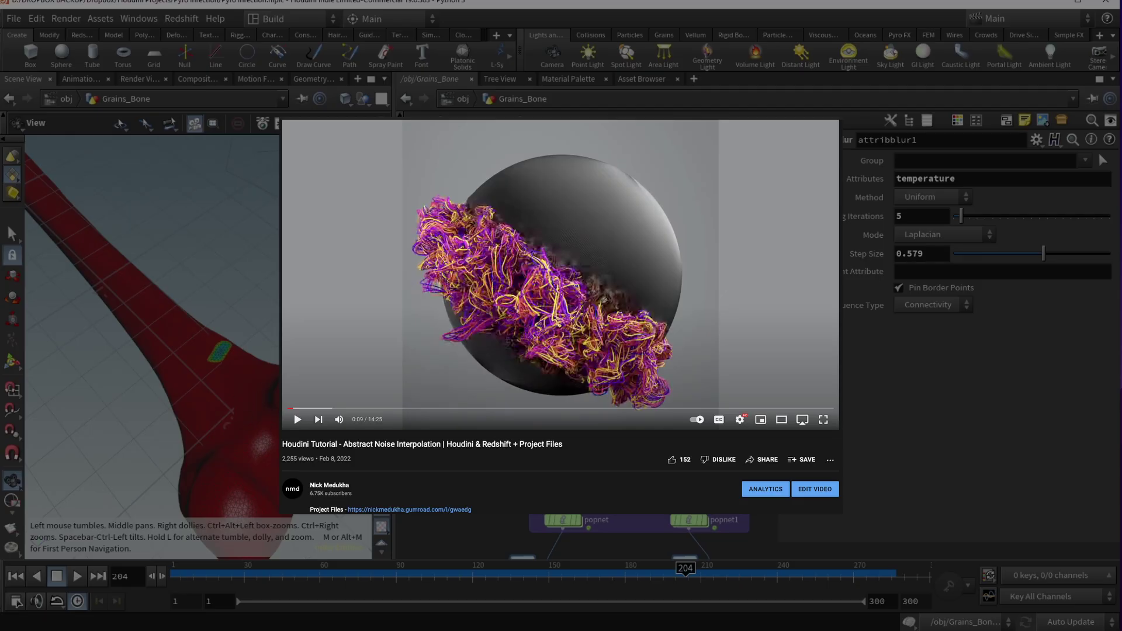
left_click(672, 541)
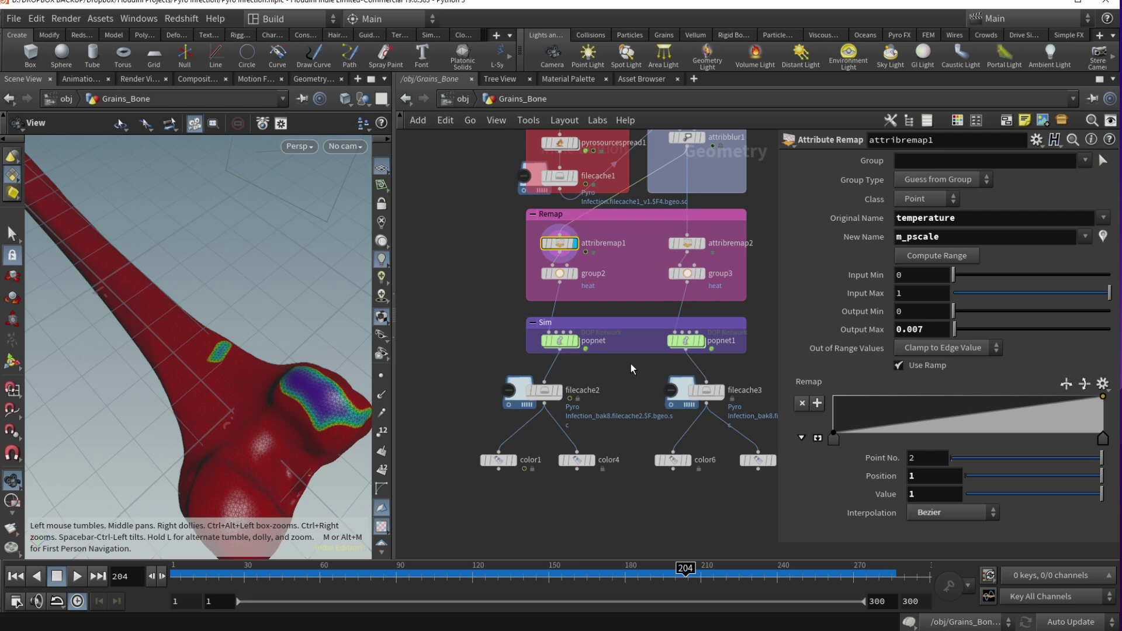
middle_click_drag(499, 290, 492, 388)
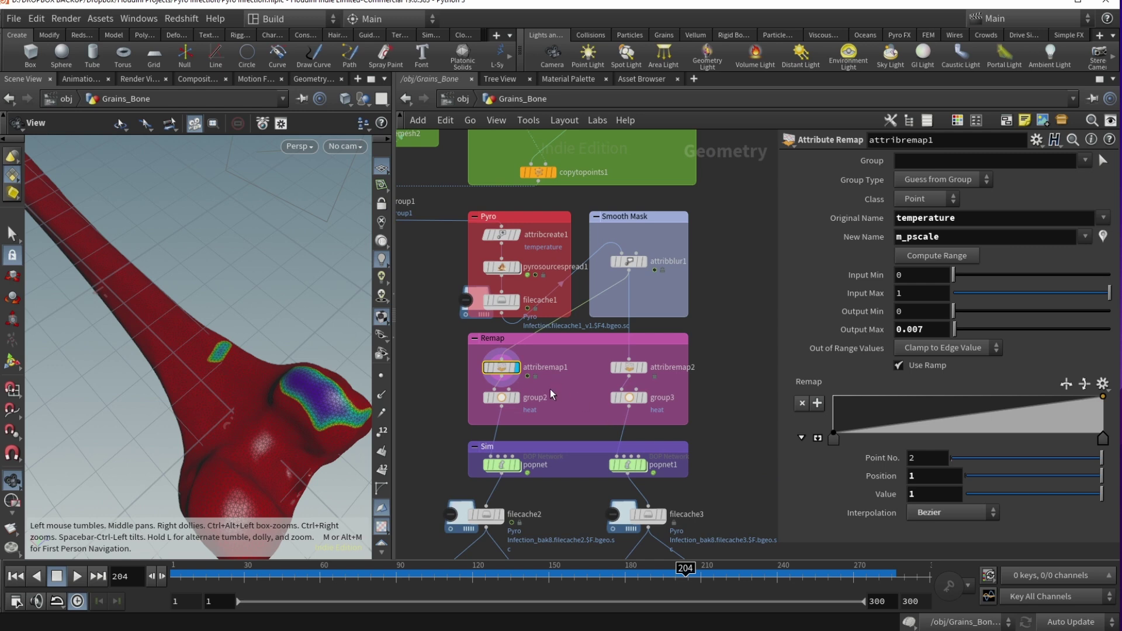
scroll(515, 371, "up", 3)
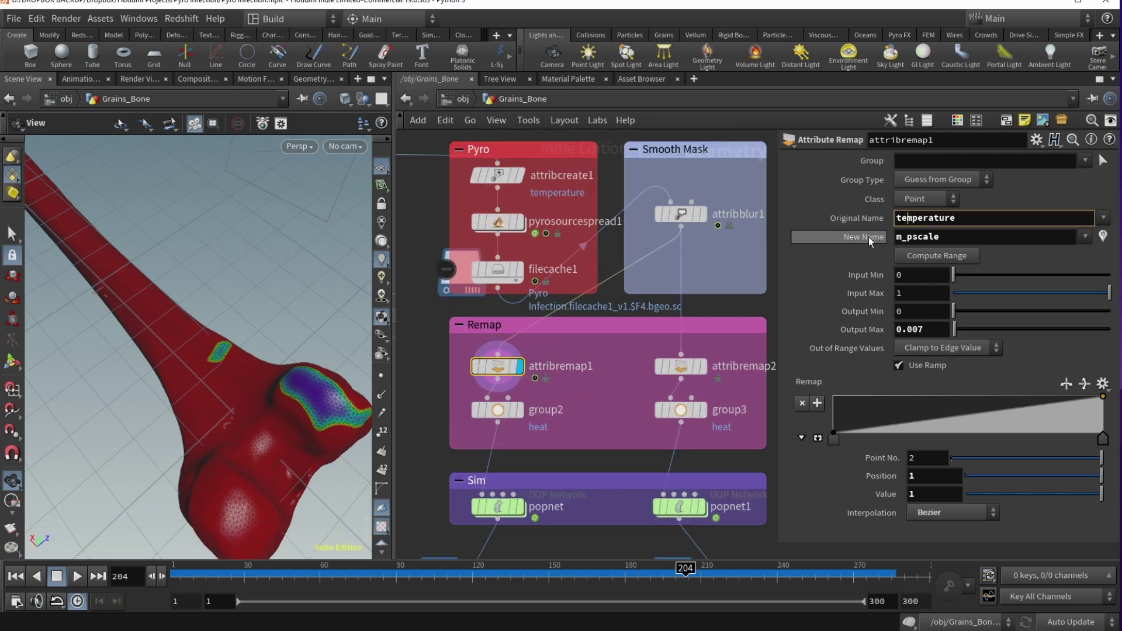
left_click(912, 237)
left_click(930, 218)
key("Return")
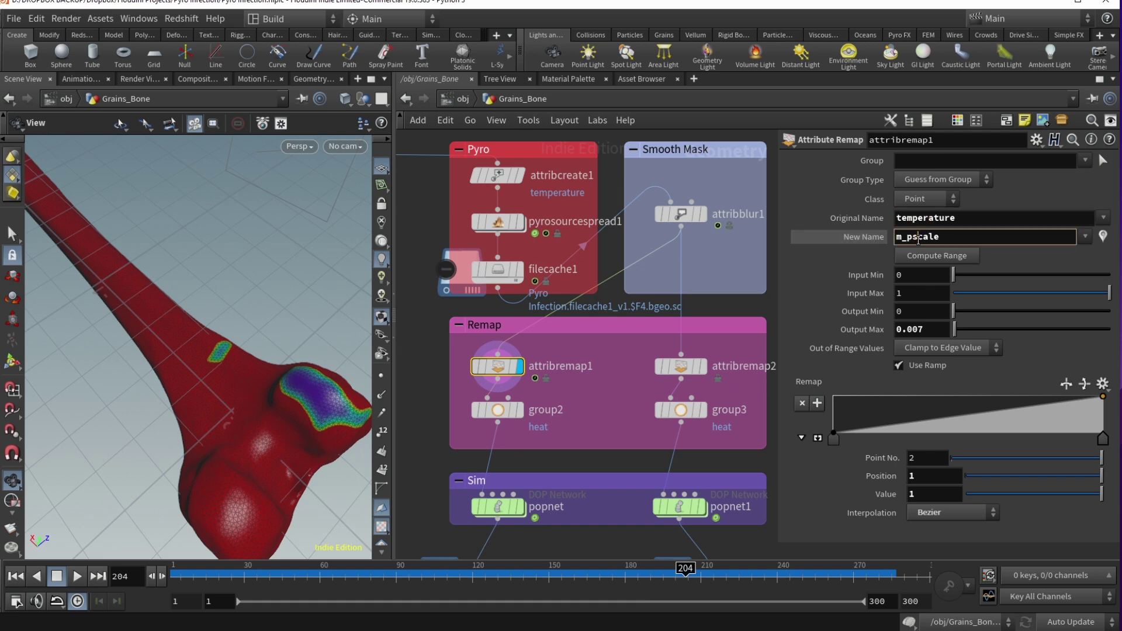
left_click(911, 236)
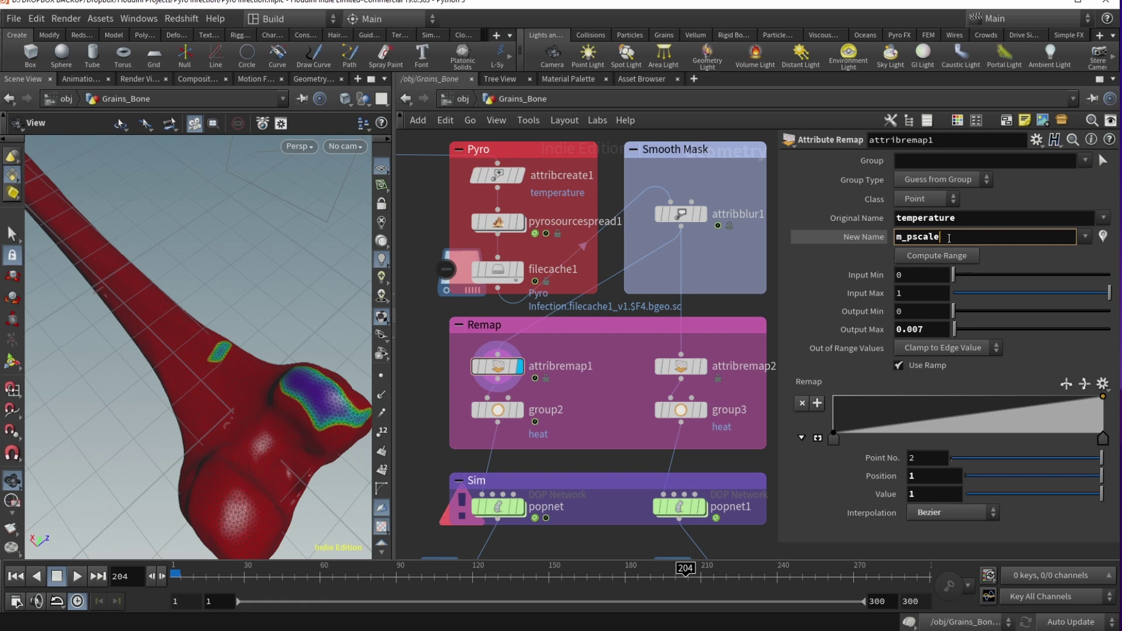
key("Tab")
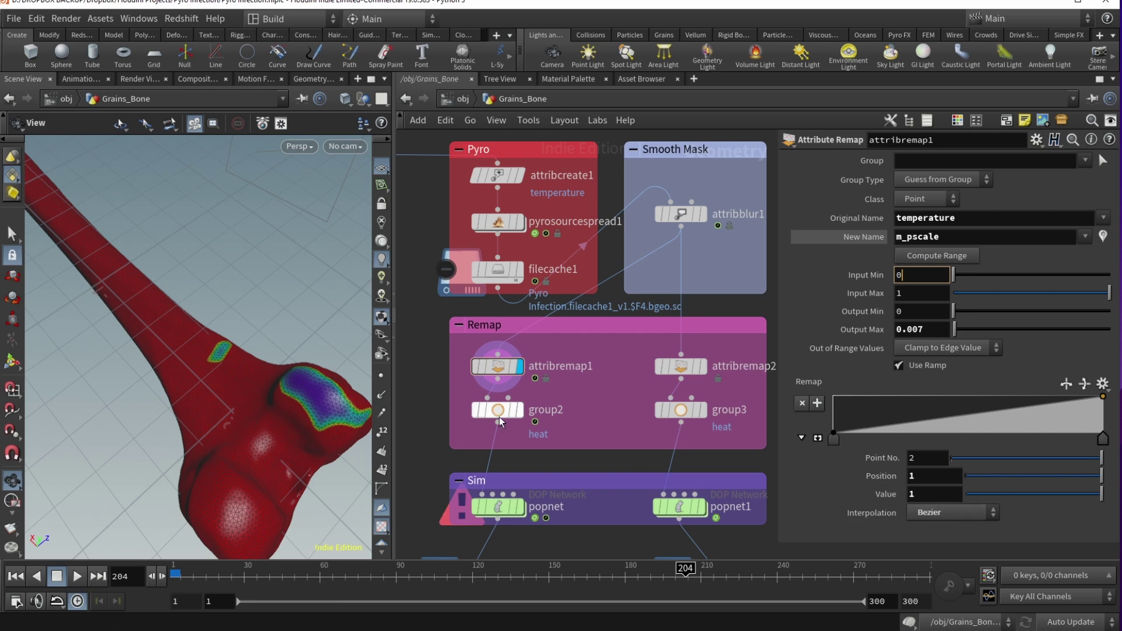
- Delete the group2 and group3 nodes and shrink the Remap network box around the two remap nodes
left_click(519, 410)
left_click_drag(731, 392, 457, 432)
key("Delete")
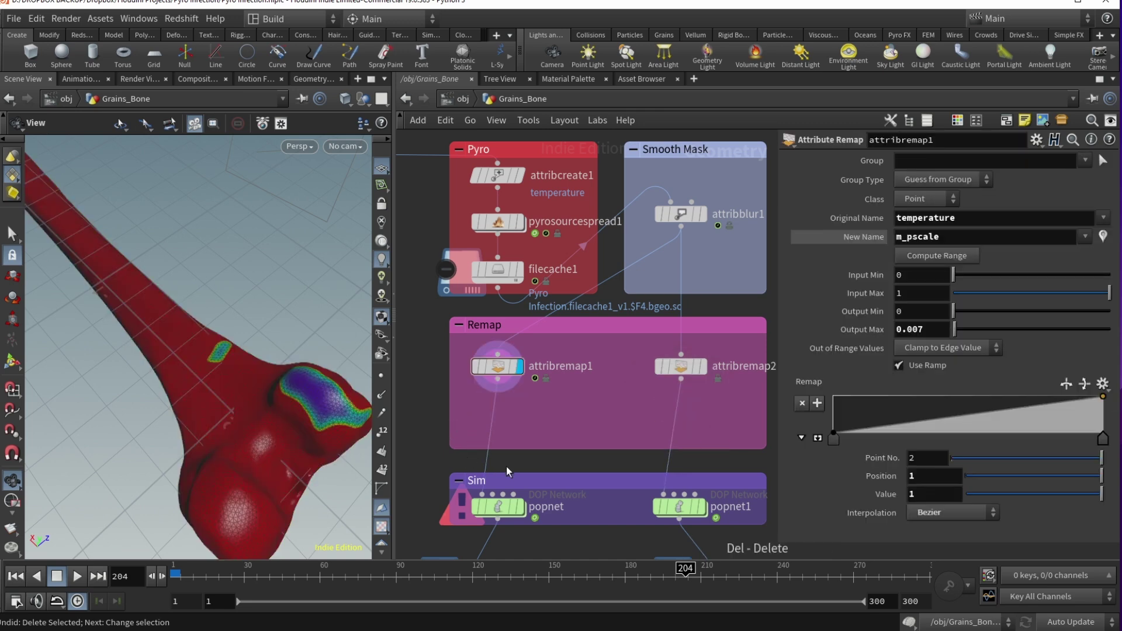
left_click_drag(552, 449, 552, 404)
middle_click_drag(570, 450, 552, 385)
- Return the timeline to frame 1 and open the popnet network in the Sim group
left_click(486, 453)
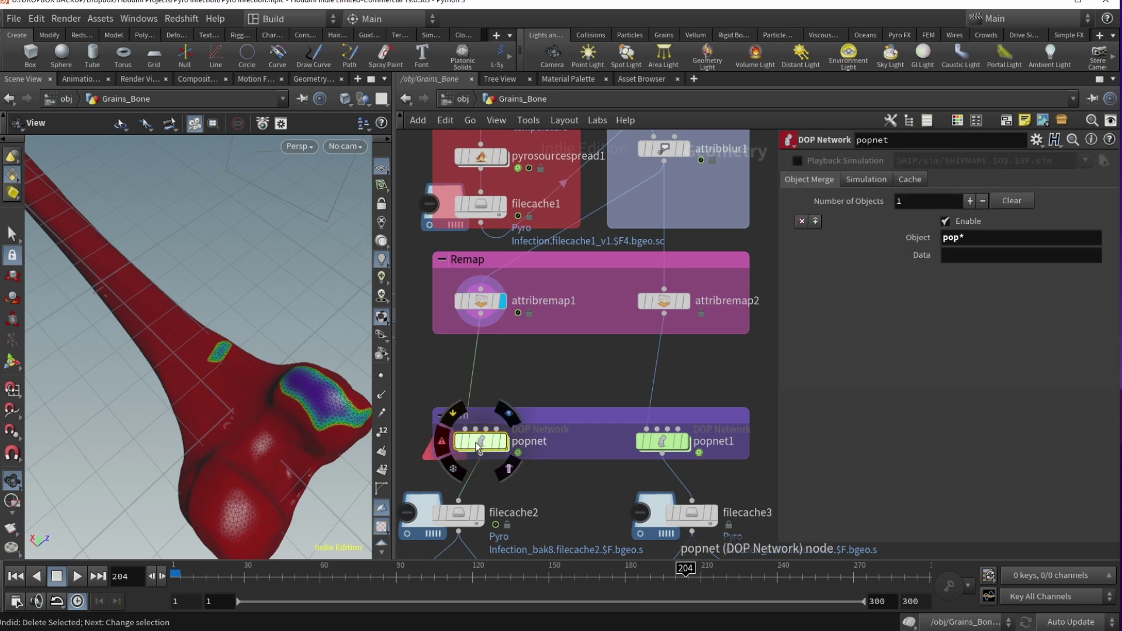
left_click(16, 576)
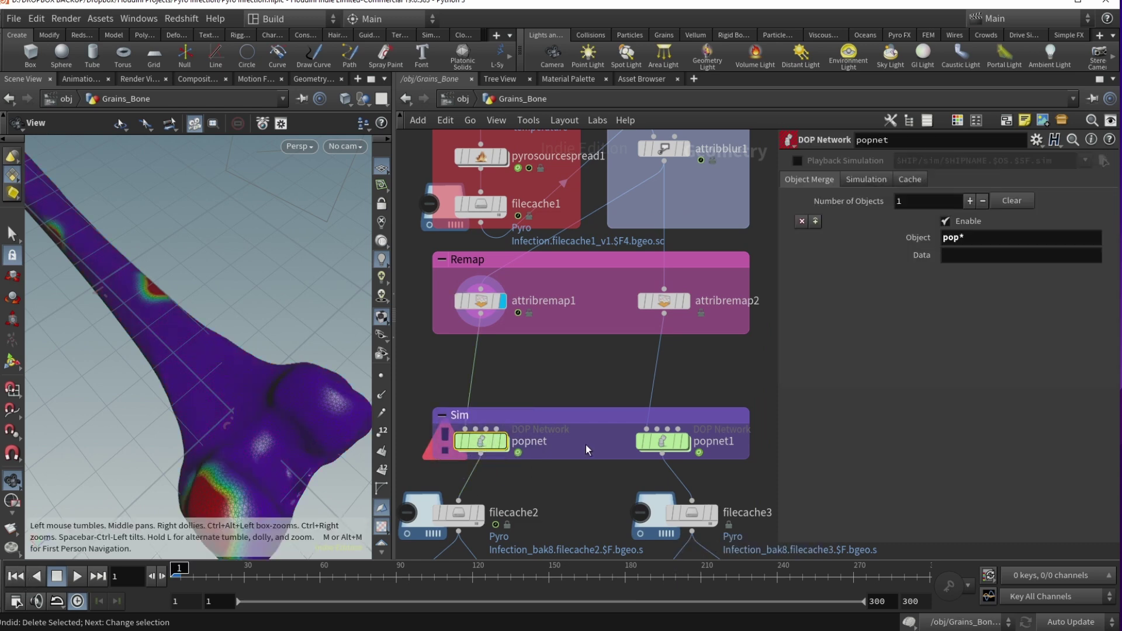
left_click(503, 442)
double_click(473, 448)
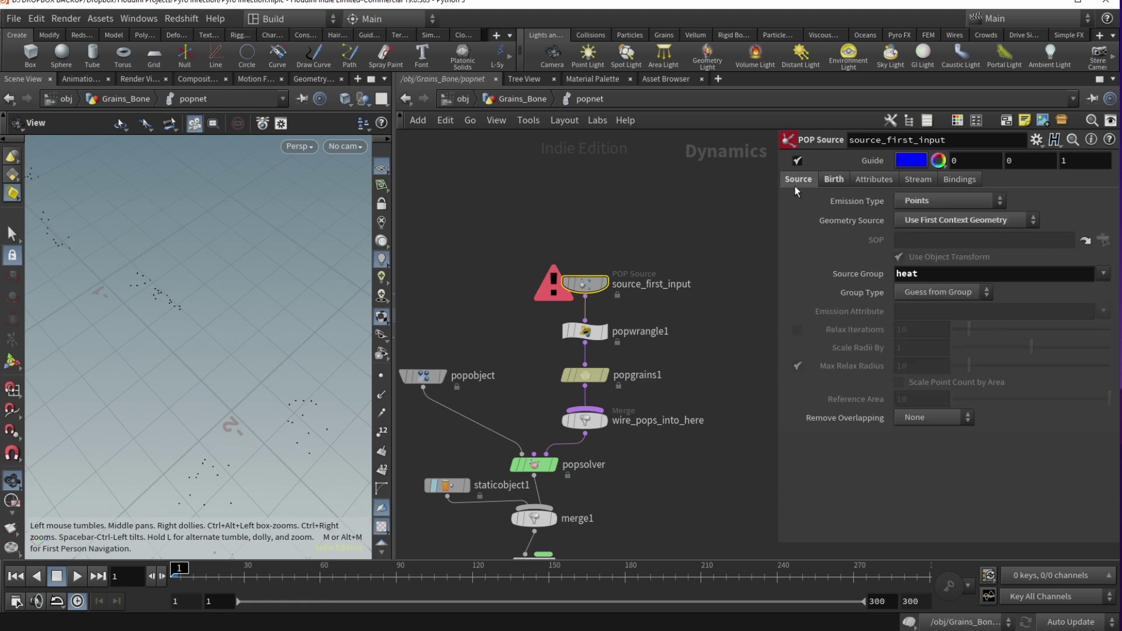
- Clear the heat source group from source_first_input so that it emits from all the bone's points
double_click(946, 279)
key("BackSpace")
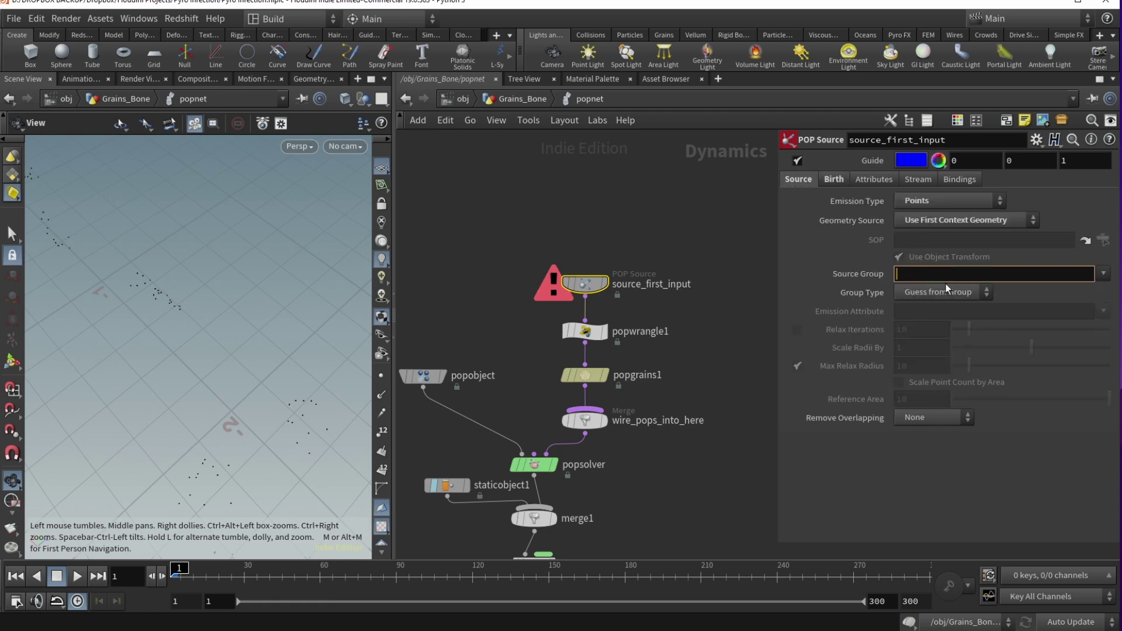
middle_click_drag(616, 464, 622, 380)
mouse_move(459, 406)
middle_click_drag(459, 406, 493, 472)
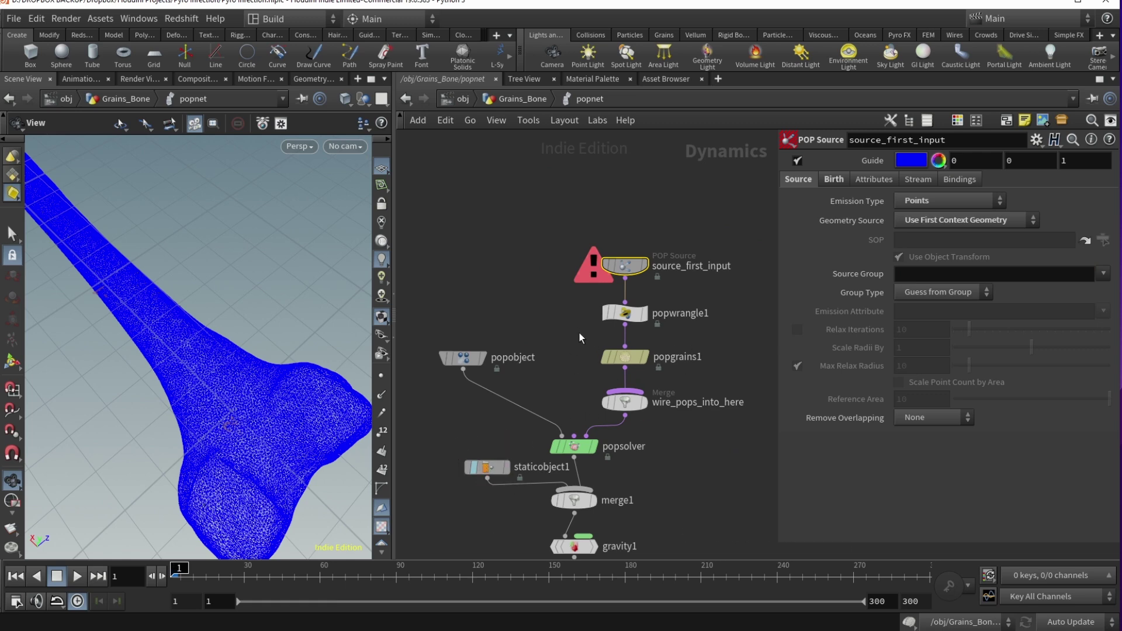
middle_click_drag(692, 206, 614, 324)
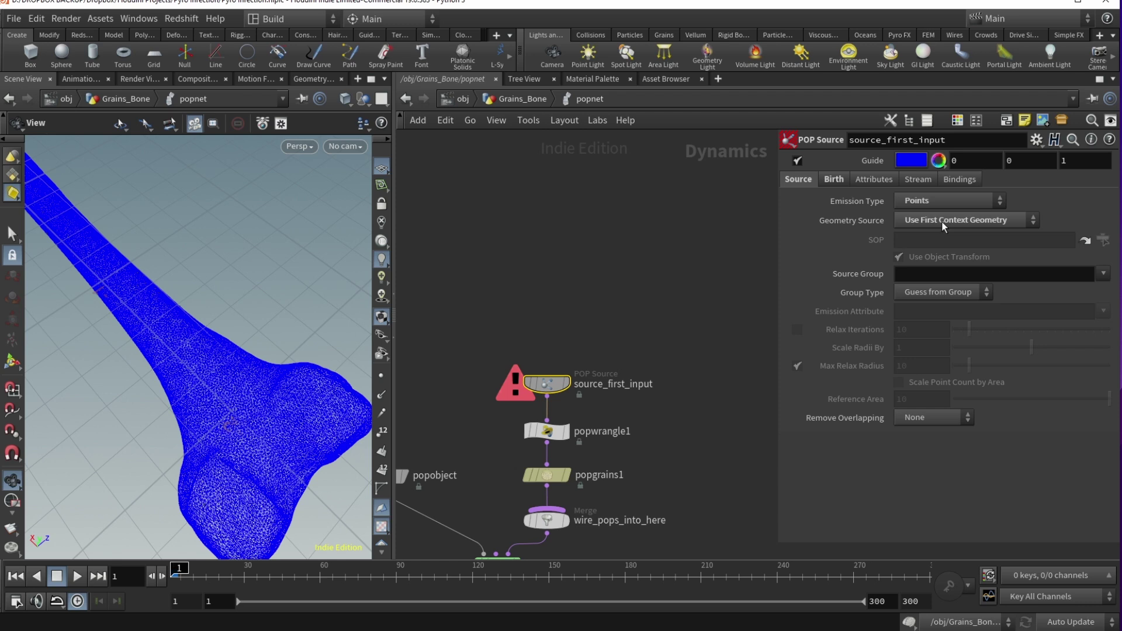
- Review the birth settings of source_first_input, especially its constant birth rate, and look over the bone's points
left_click(822, 181)
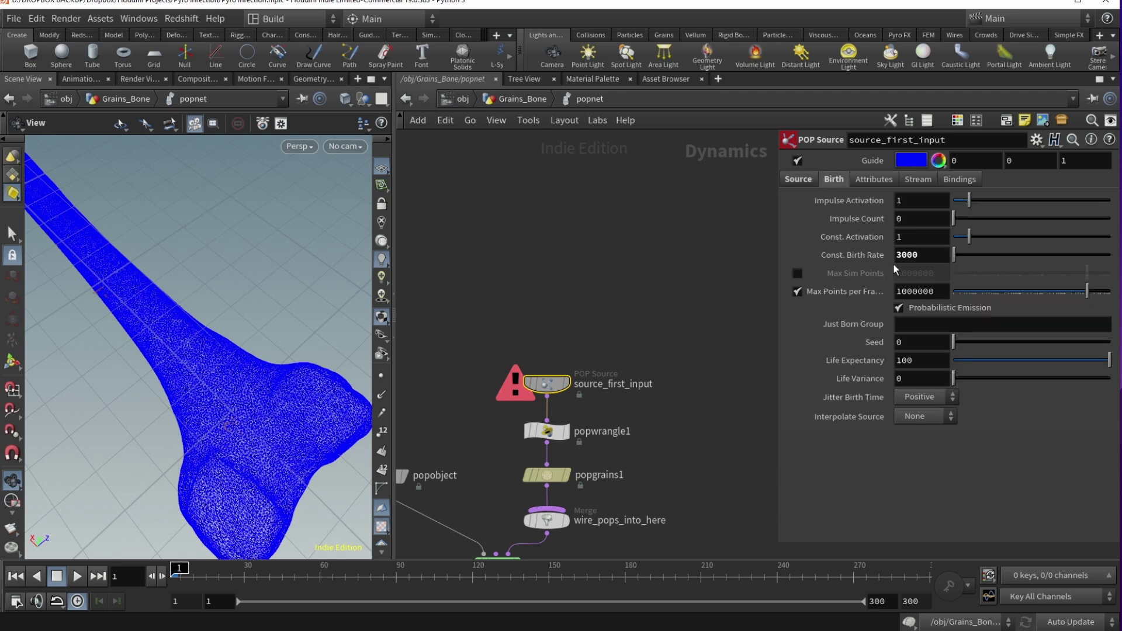
left_click(916, 255)
double_click(916, 255)
left_click(906, 255)
left_click_drag(47, 494, 236, 411)
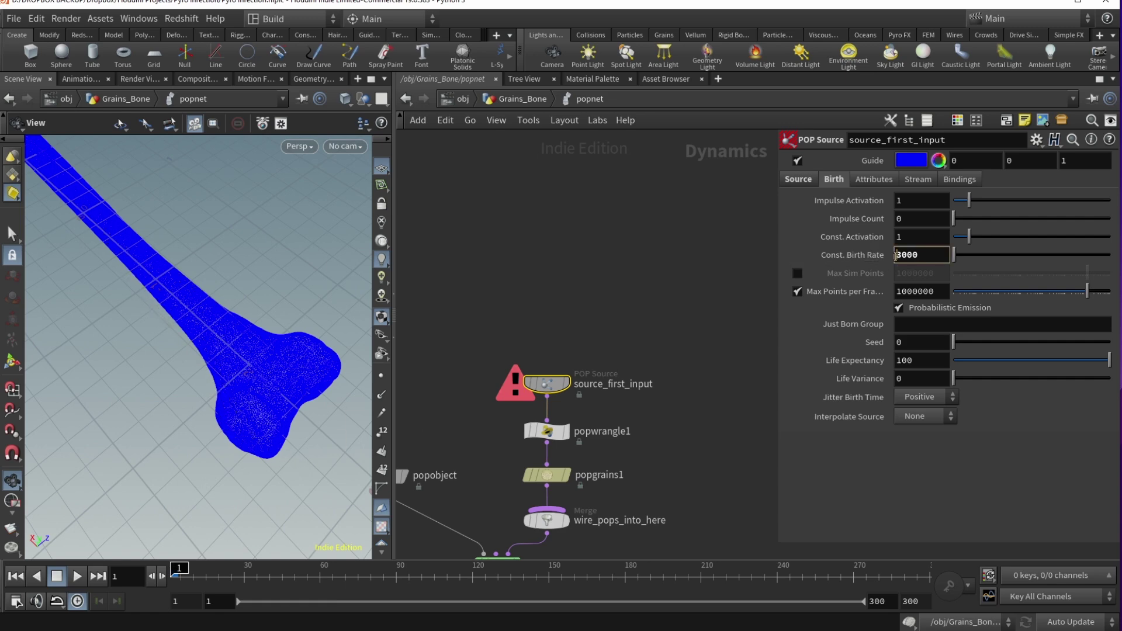
middle_click_drag(636, 389, 642, 275)
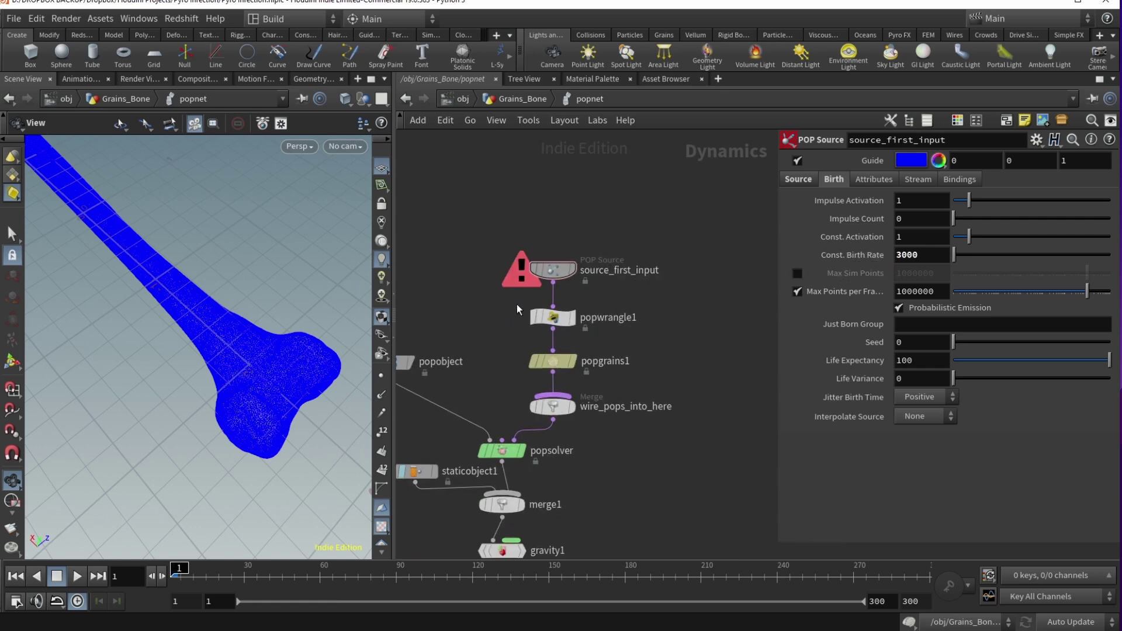
left_click(553, 318)
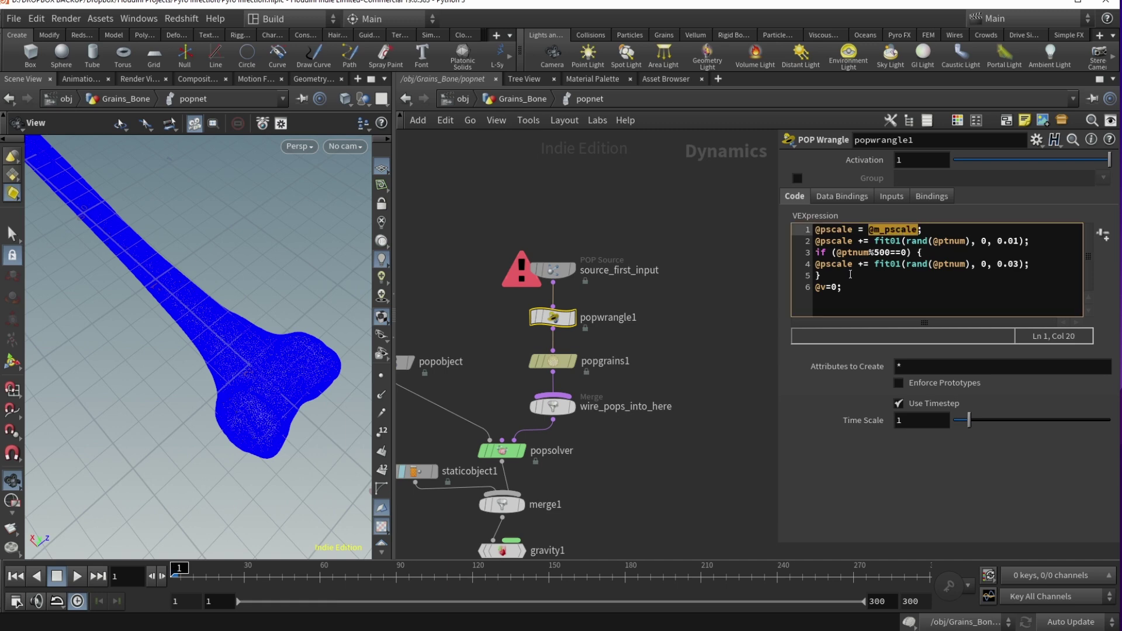
double_click(834, 229)
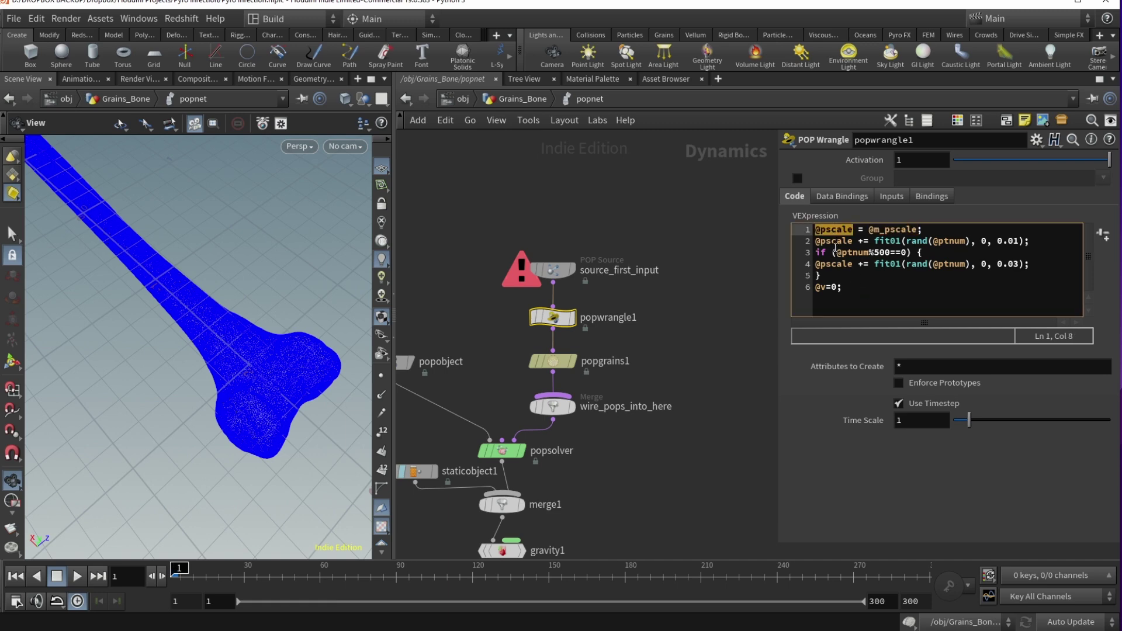
left_click_drag(825, 276, 809, 238)
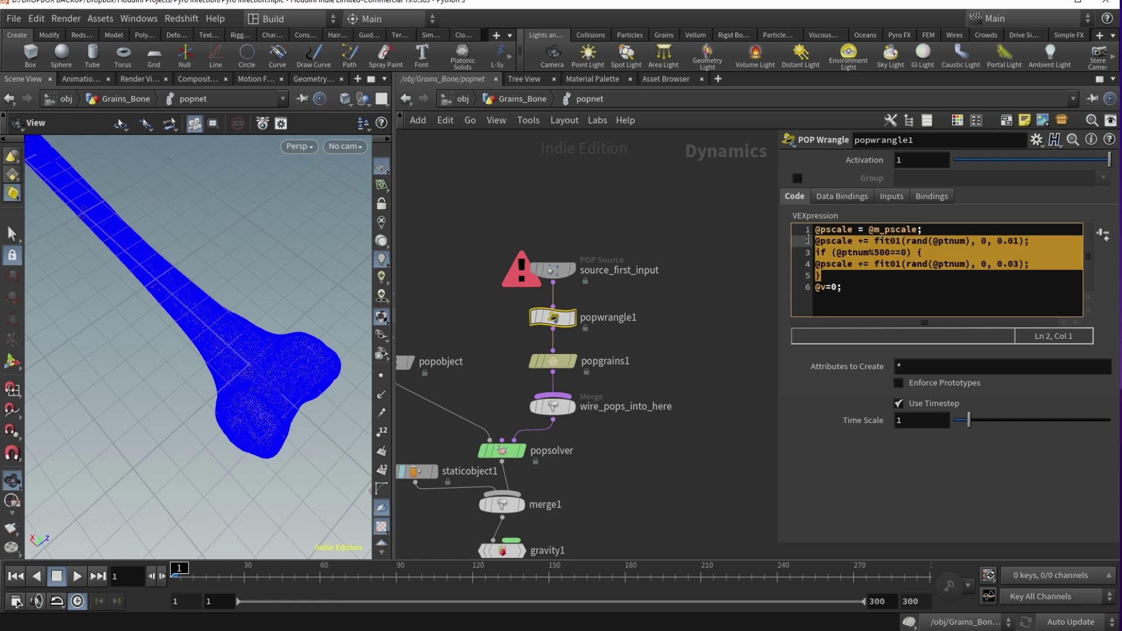
left_click(936, 232)
key("Return")
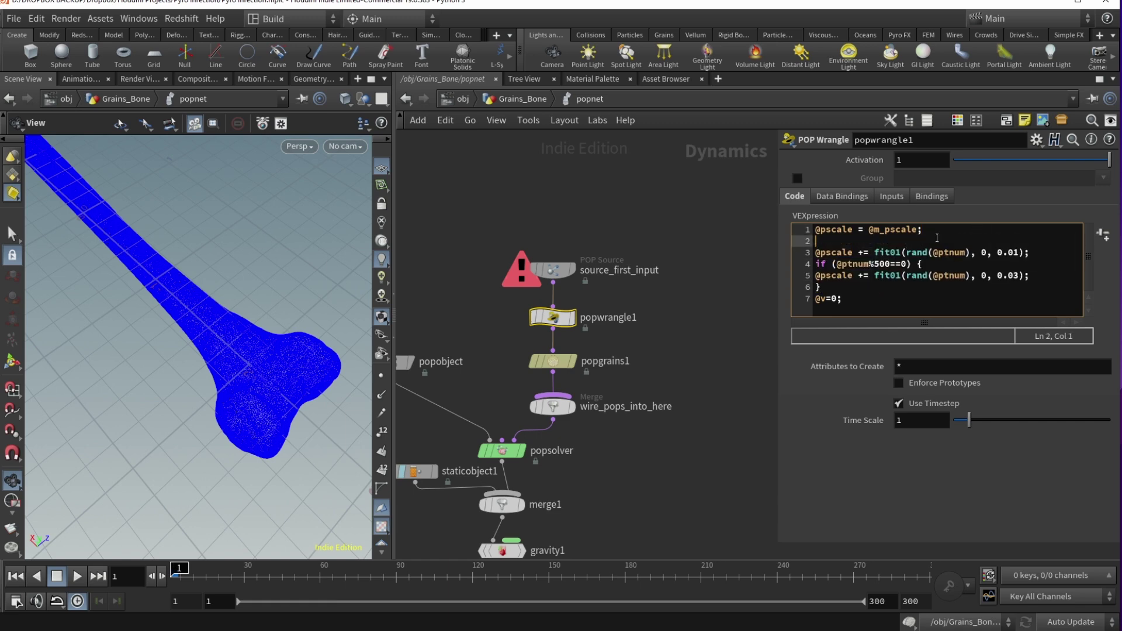
left_click(870, 288)
key("Return")
key("Up")
key("Up")
key("Tab")
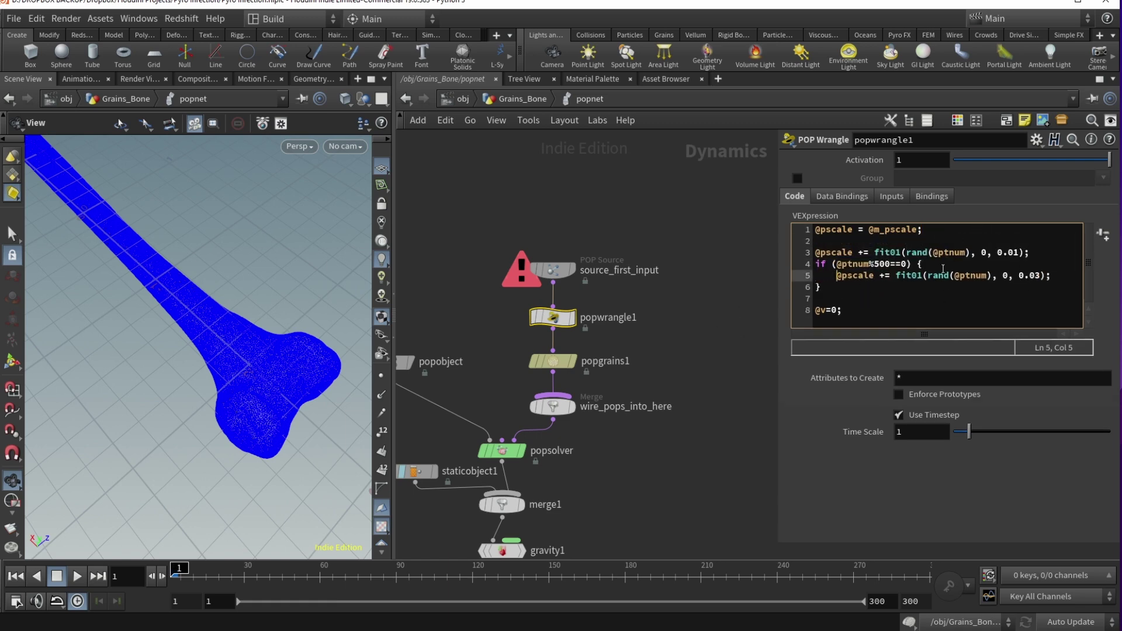
left_click(1032, 253)
key("Return")
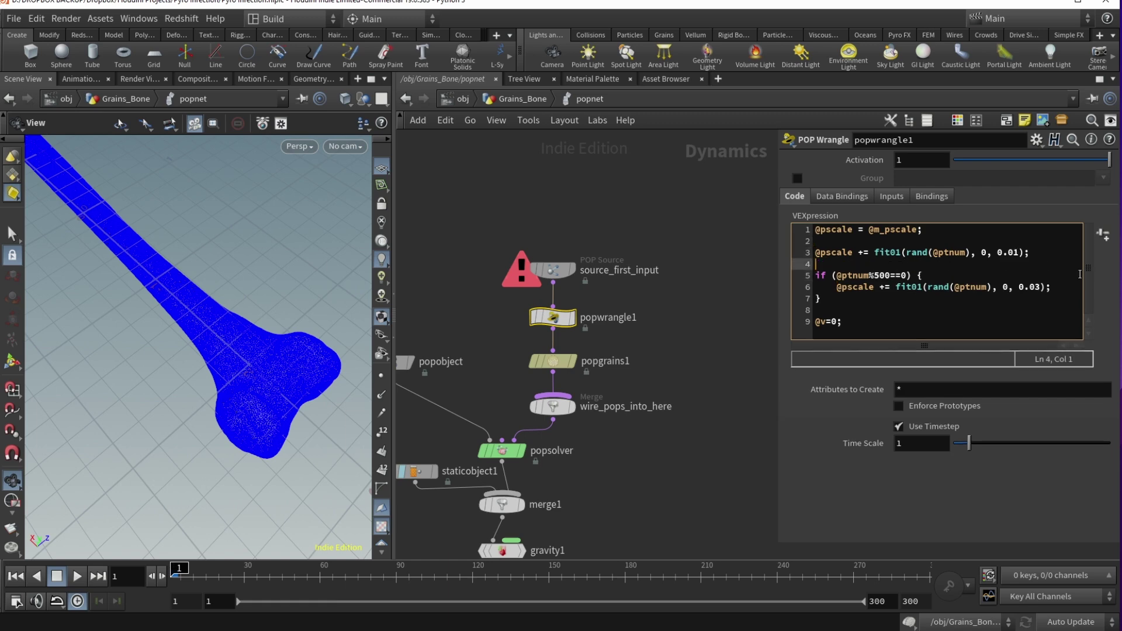
key("Up")
key("Up")
key("Up")
key("End")
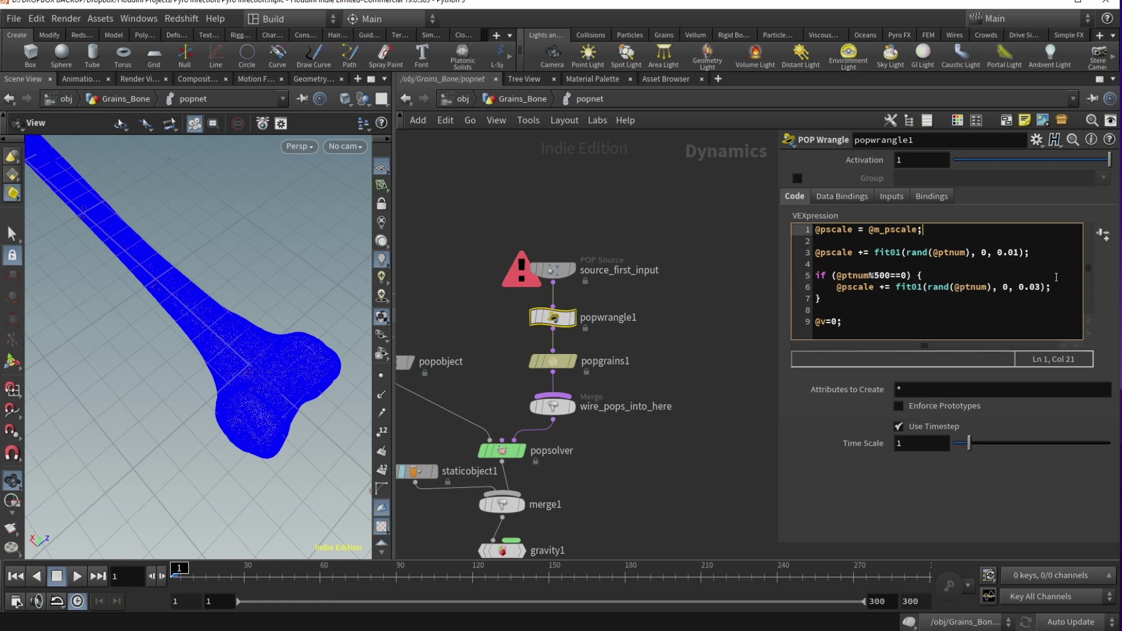
key("Return")
key("Return")
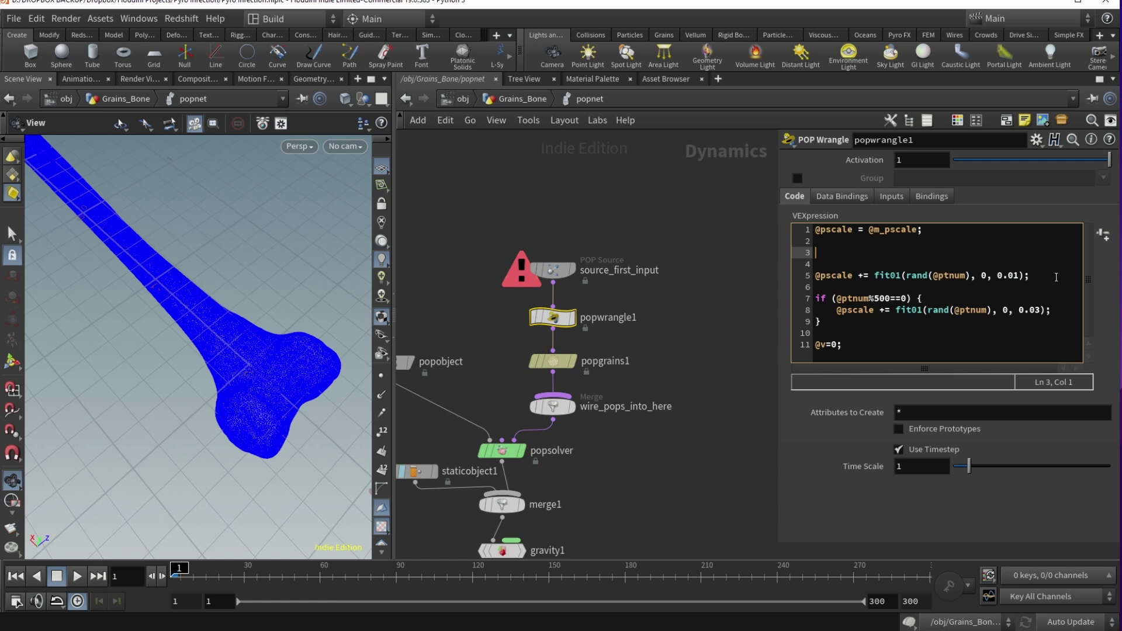
type("rand(#")
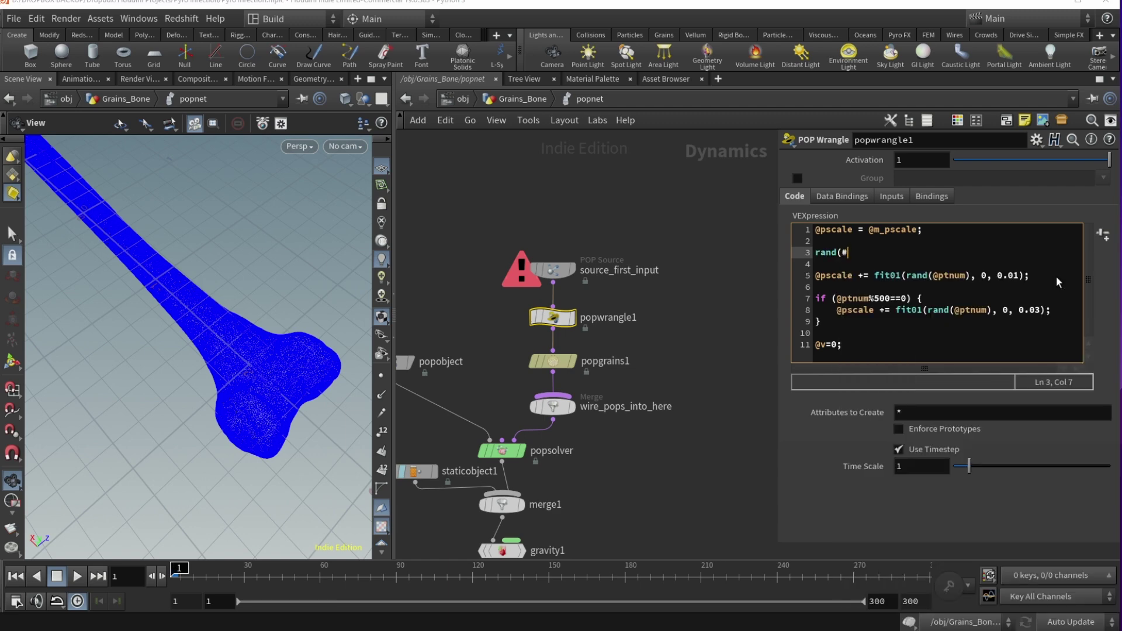
key("BackSpace")
type(")")
key("BackSpace")
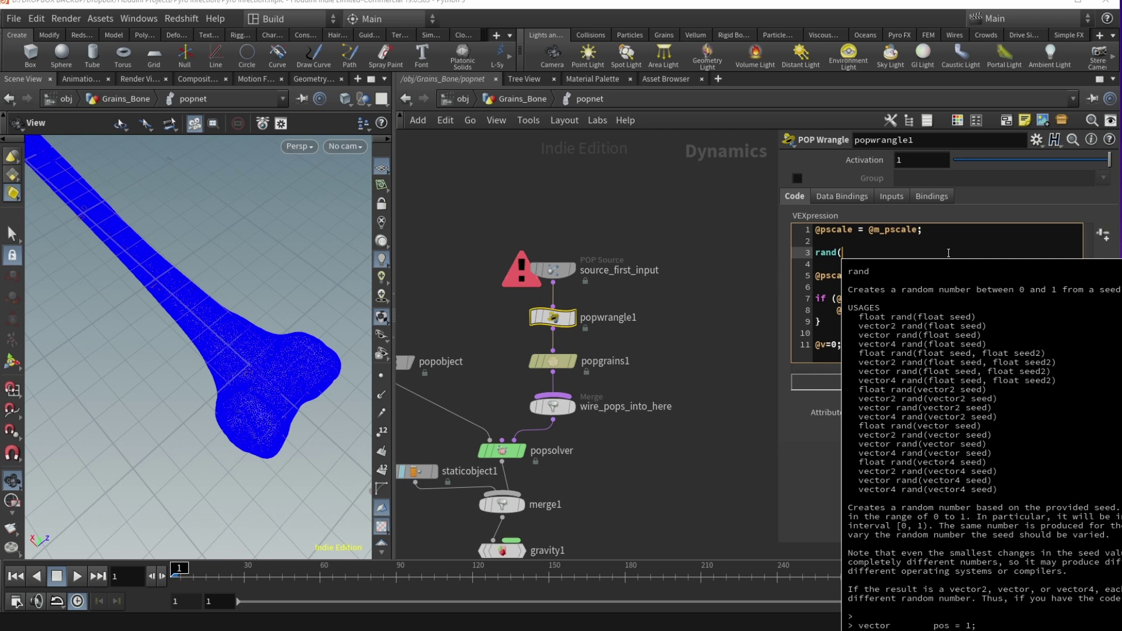
type("1)")
key("BackSpace")
key("BackSpace")
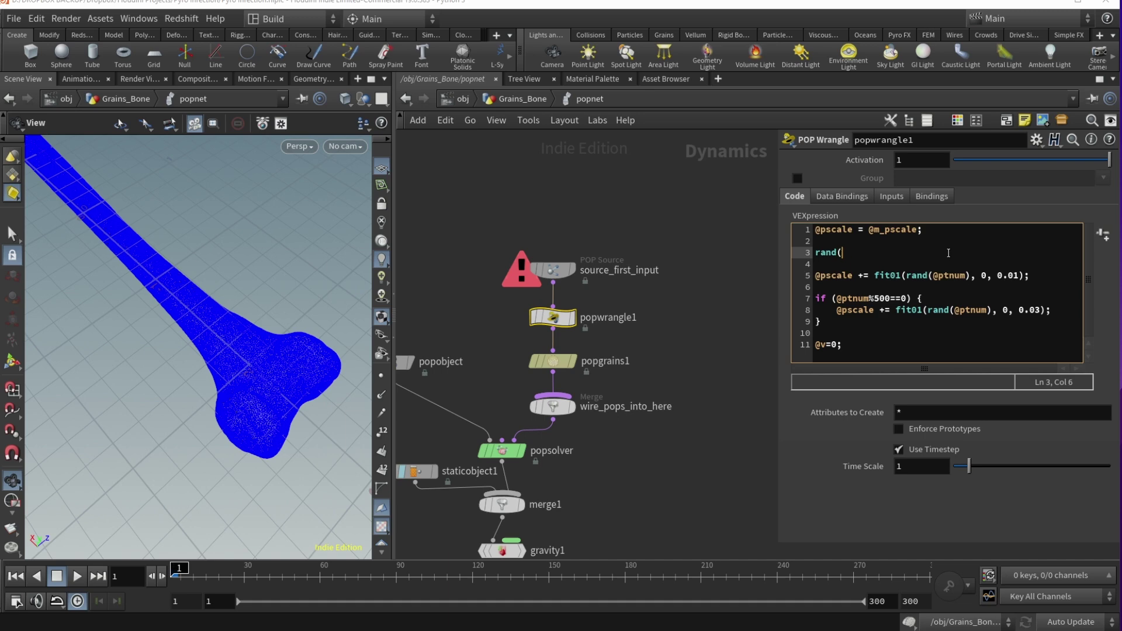
type("12146128847612894)")
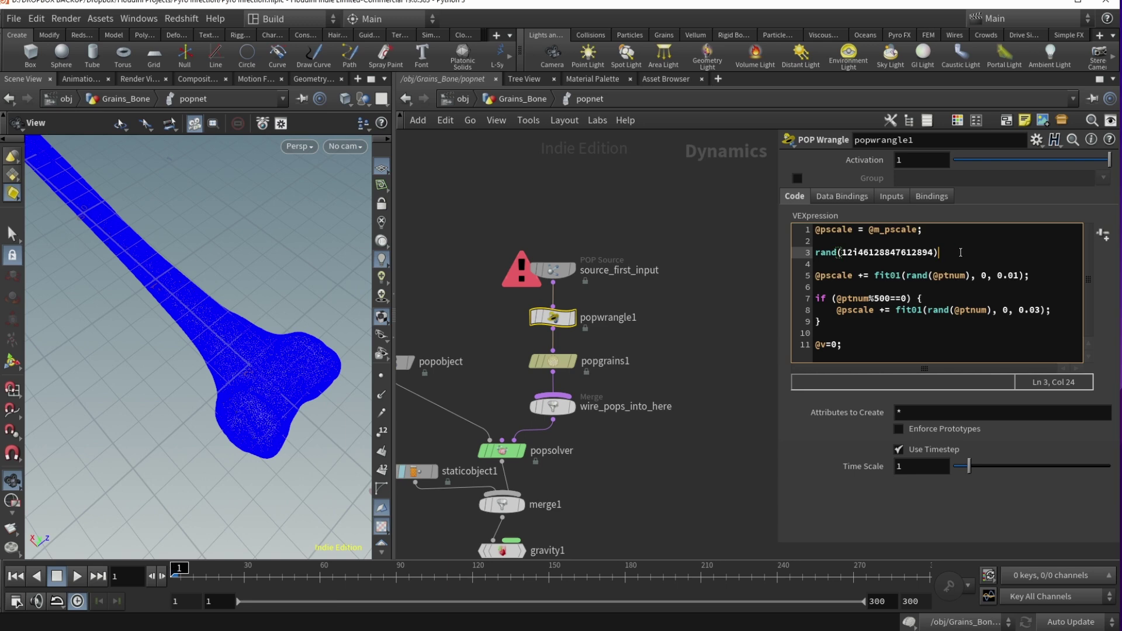
double_click(916, 250)
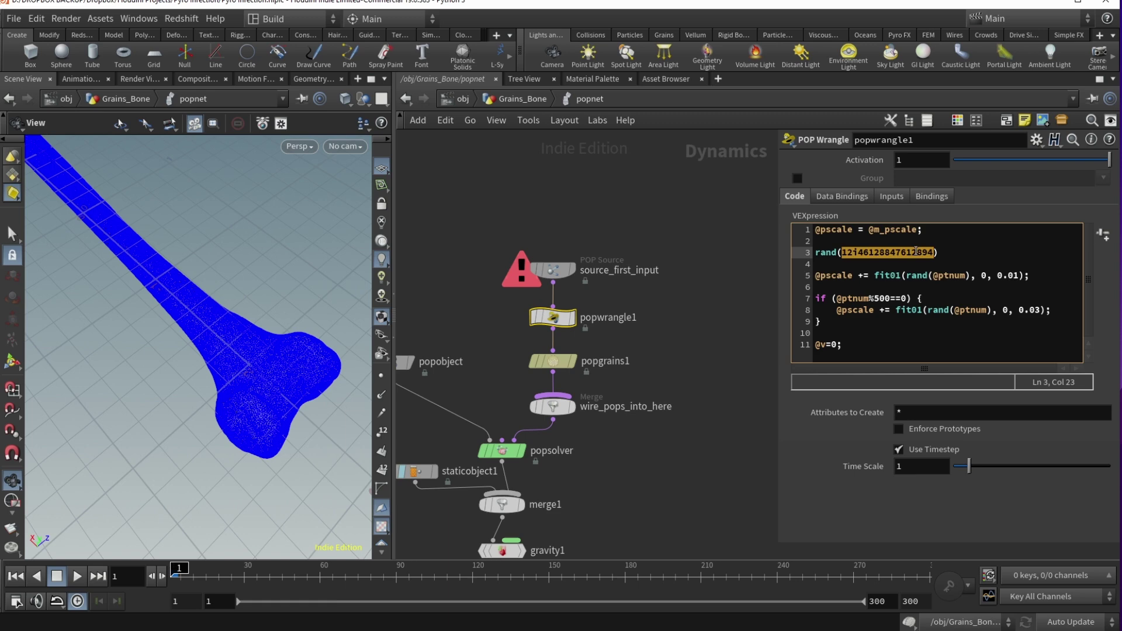
type("@ptnum")
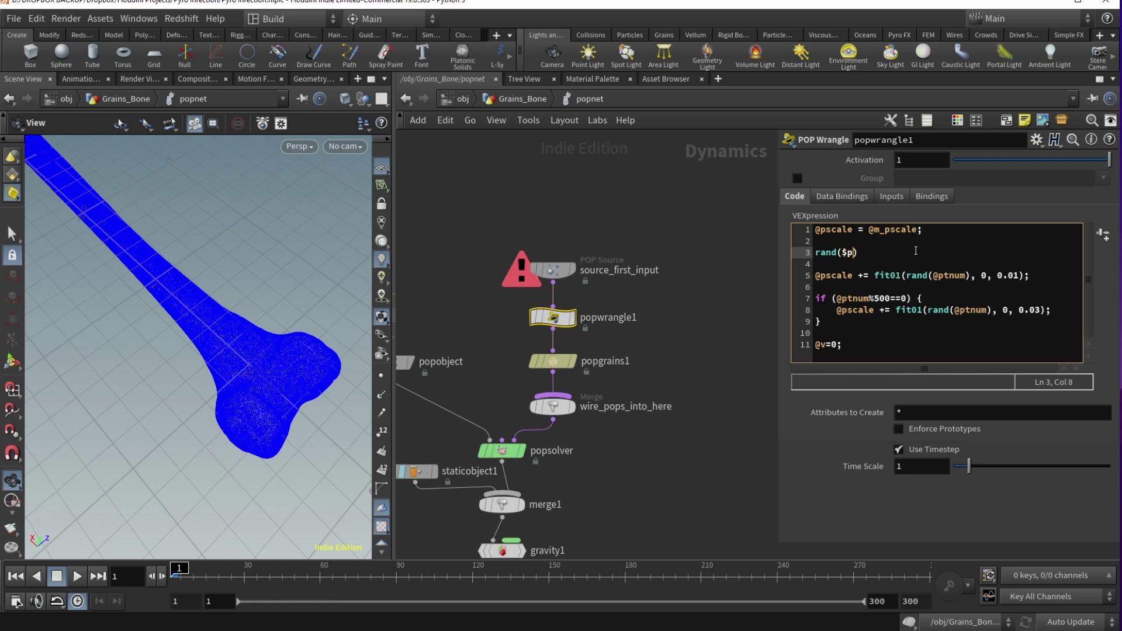
key("BackSpace")
key("BackSpace")
key("BackSpace")
key("BackSpace")
key("BackSpace")
type("ptnum)")
key("Return")
key("Return")
type("@pscale")
type(" +=")
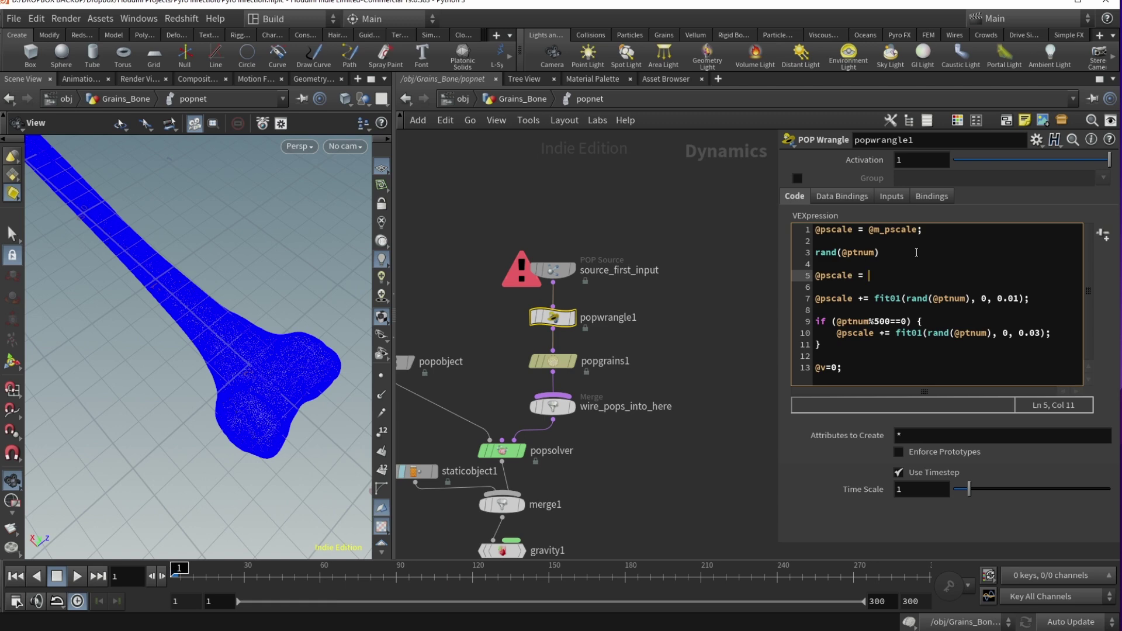
key("BackSpace")
key("BackSpace")
type("= @pscale +")
key("Return")
key("Return")
type("@pscale =")
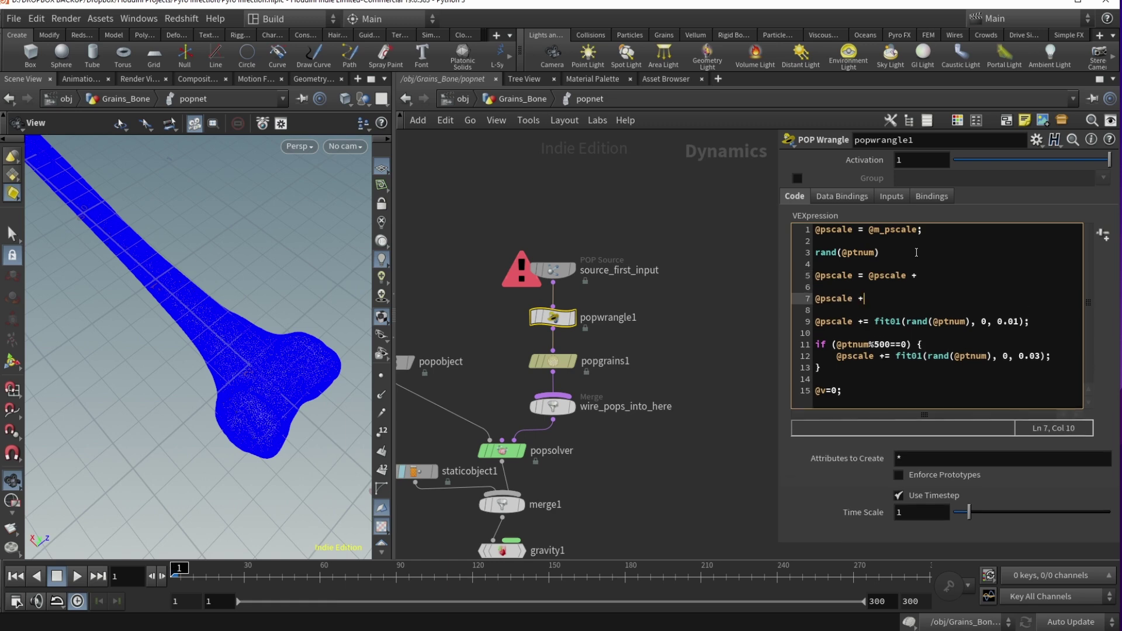
type(" @pscale + 2")
key("Return")
type("@pscal")
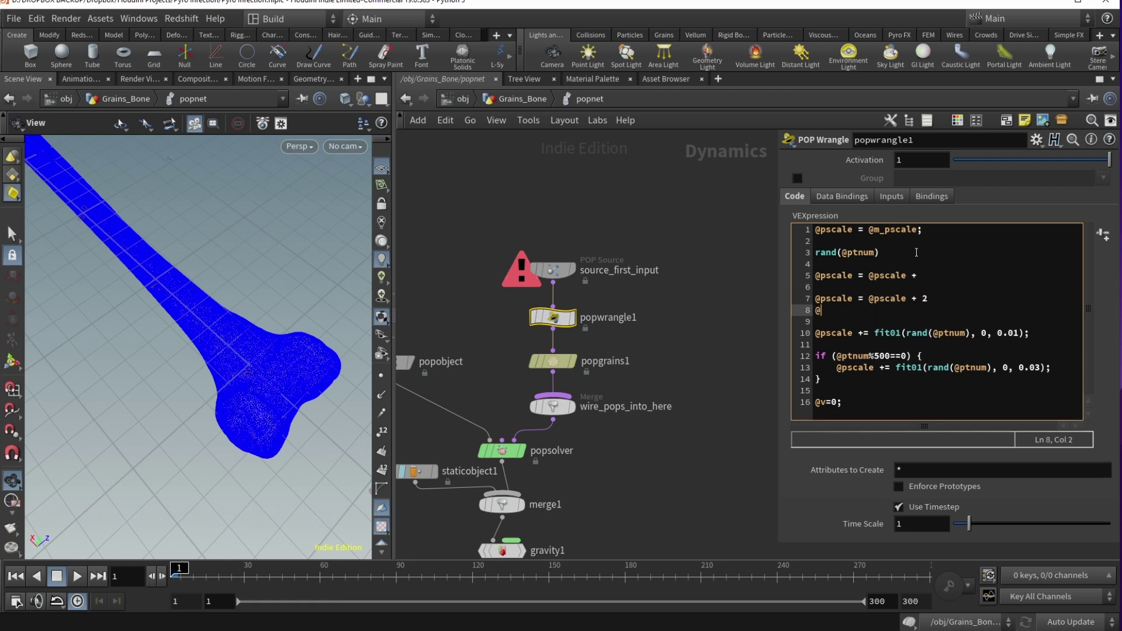
type("e += 2")
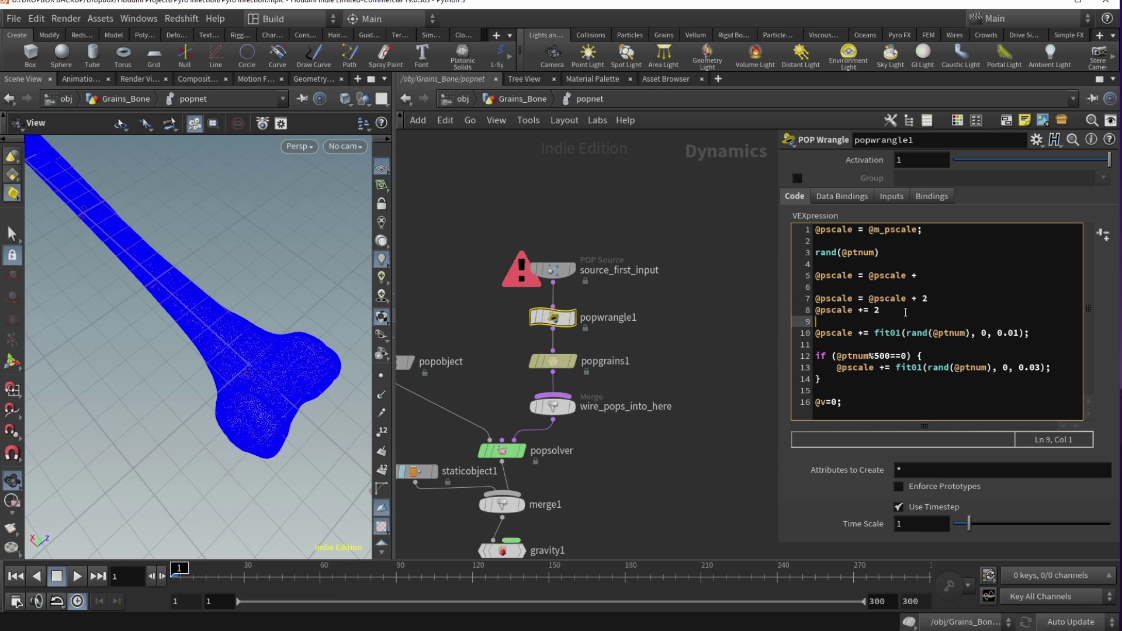
key("shift+Up")
key("shift+Home")
left_click_drag(883, 310, 815, 276)
key("BackSpace")
type("@pscale += rand(@ptnum);")
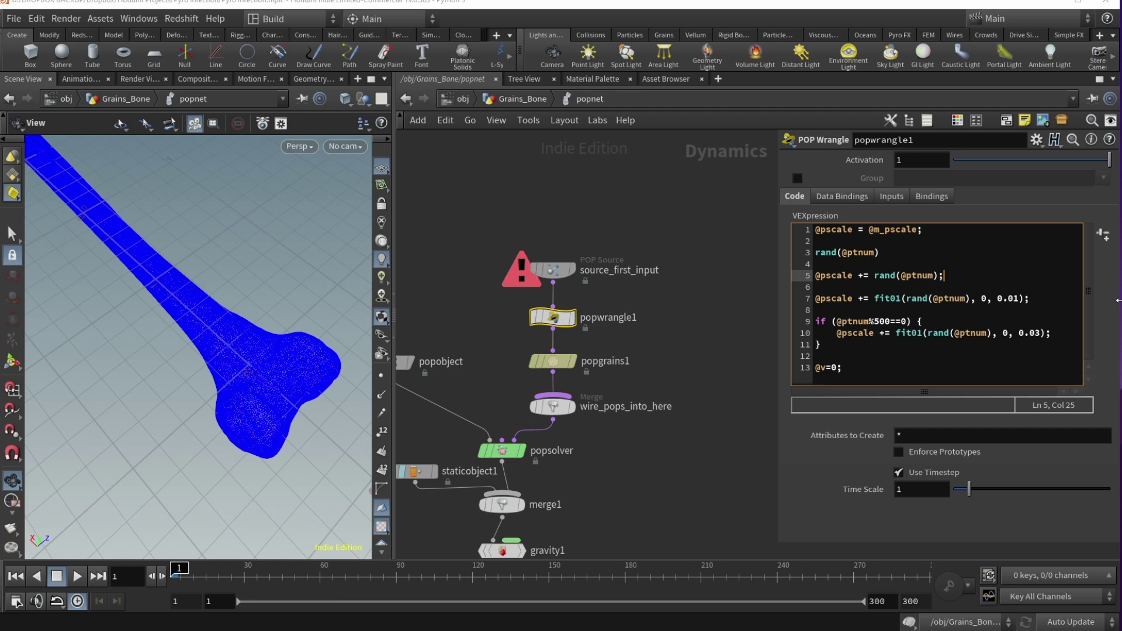
key("Return")
type("fit01(")
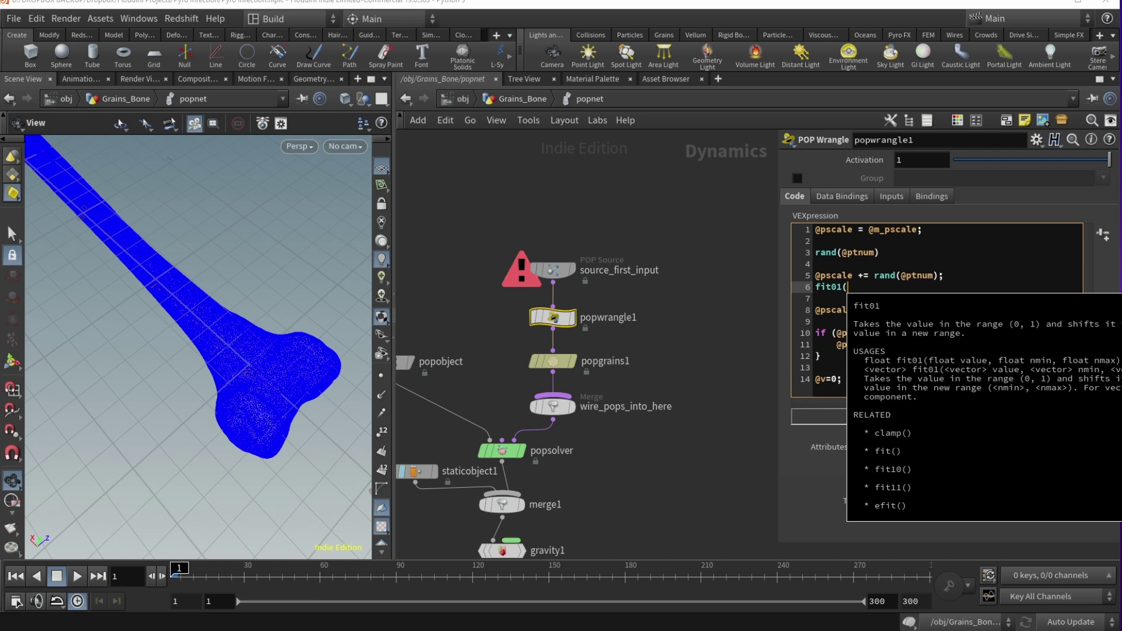
type("rand(")
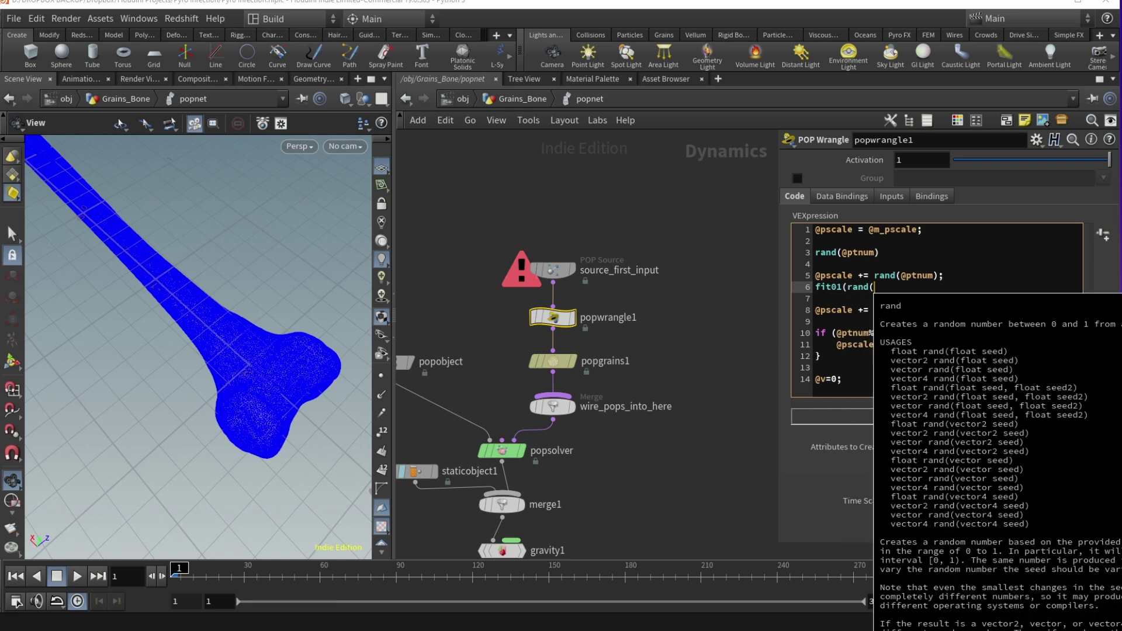
type("@ptnum)")
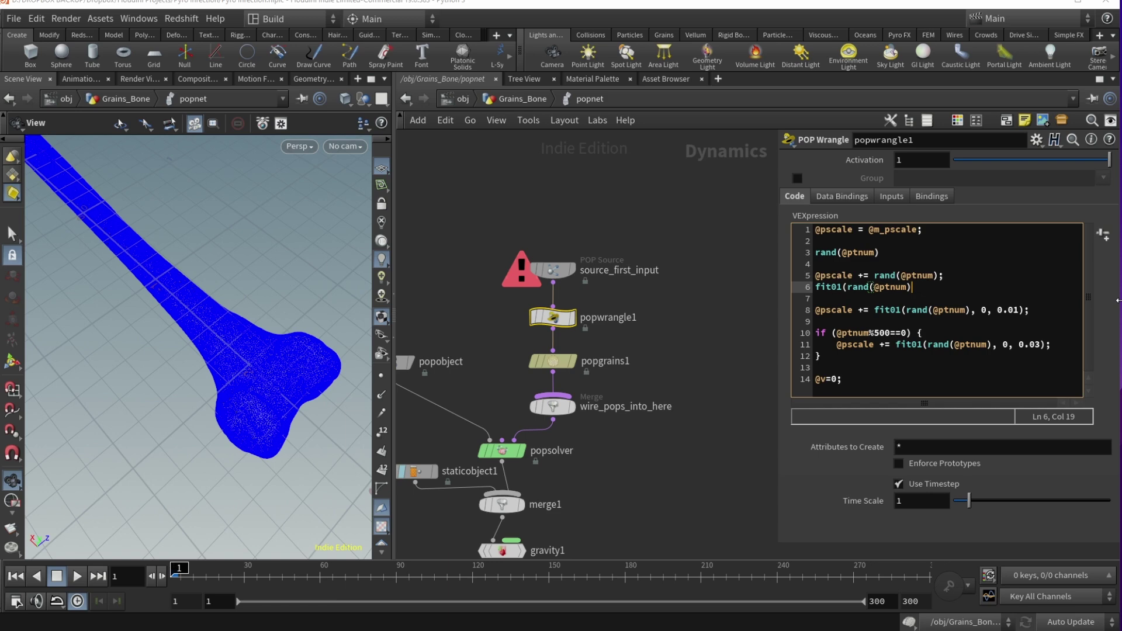
type(", 0, 0.01)")
left_click_drag(879, 310, 1028, 310)
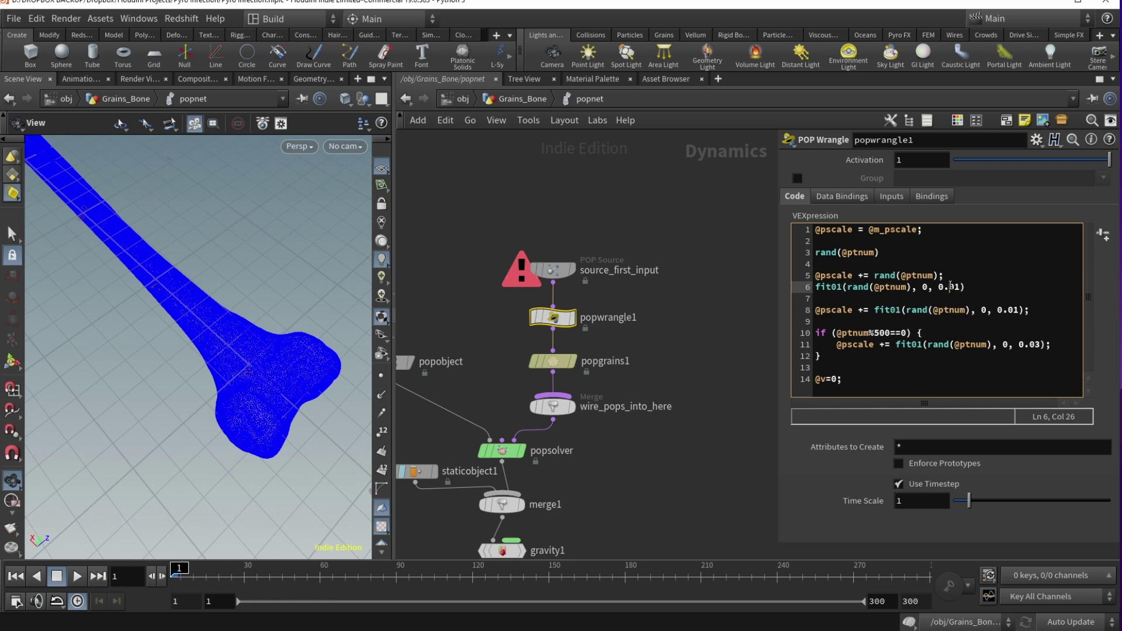
key("ctrl+z")
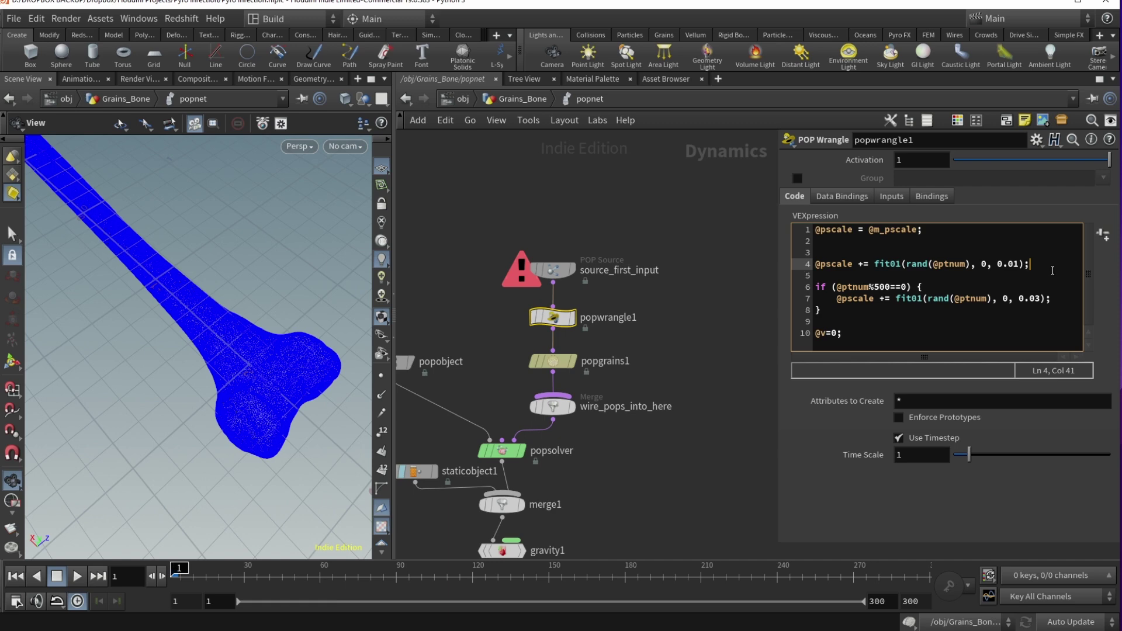
double_click(850, 287)
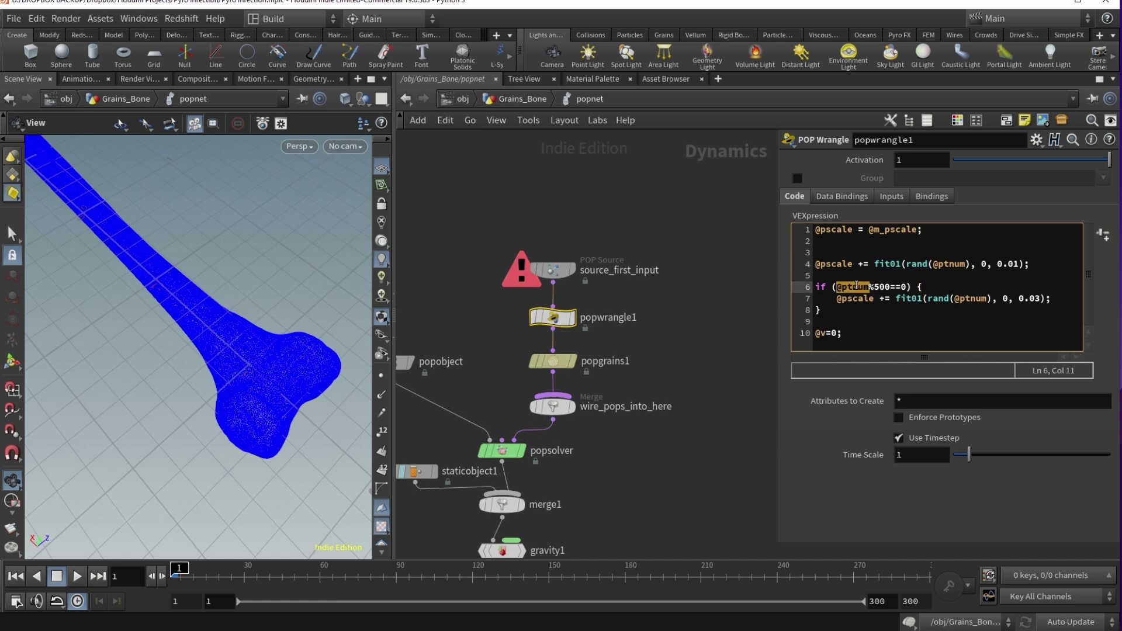
left_click(875, 287)
double_click(876, 286)
key("ctrl+c")
left_click(1071, 264)
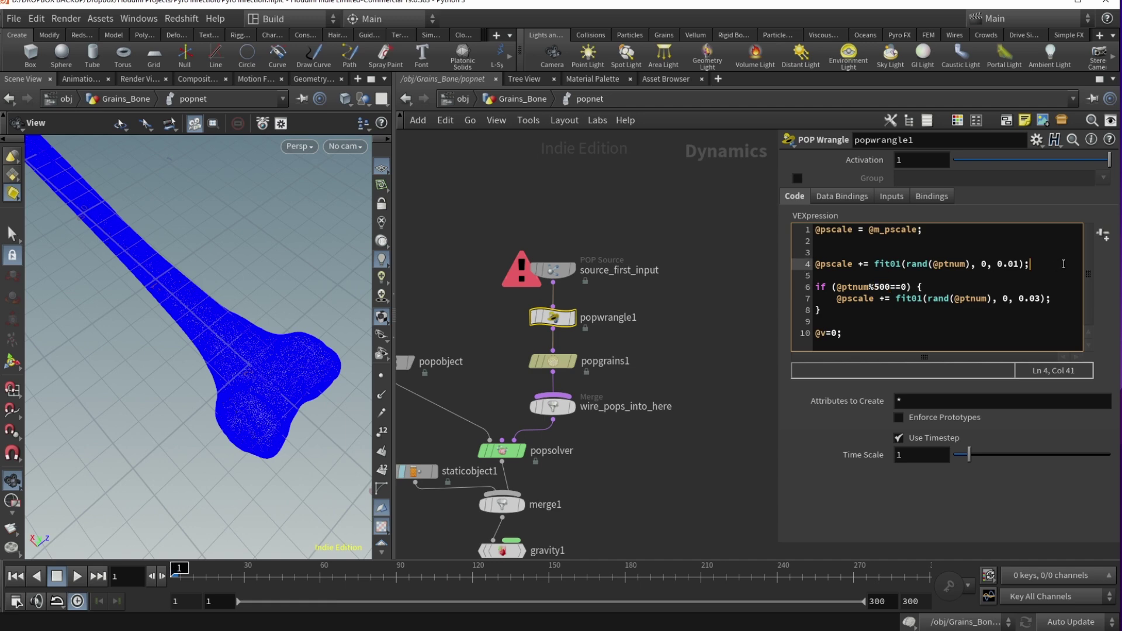
key("Return")
key("Return")
key("ctrl+v")
type("/500 = 1")
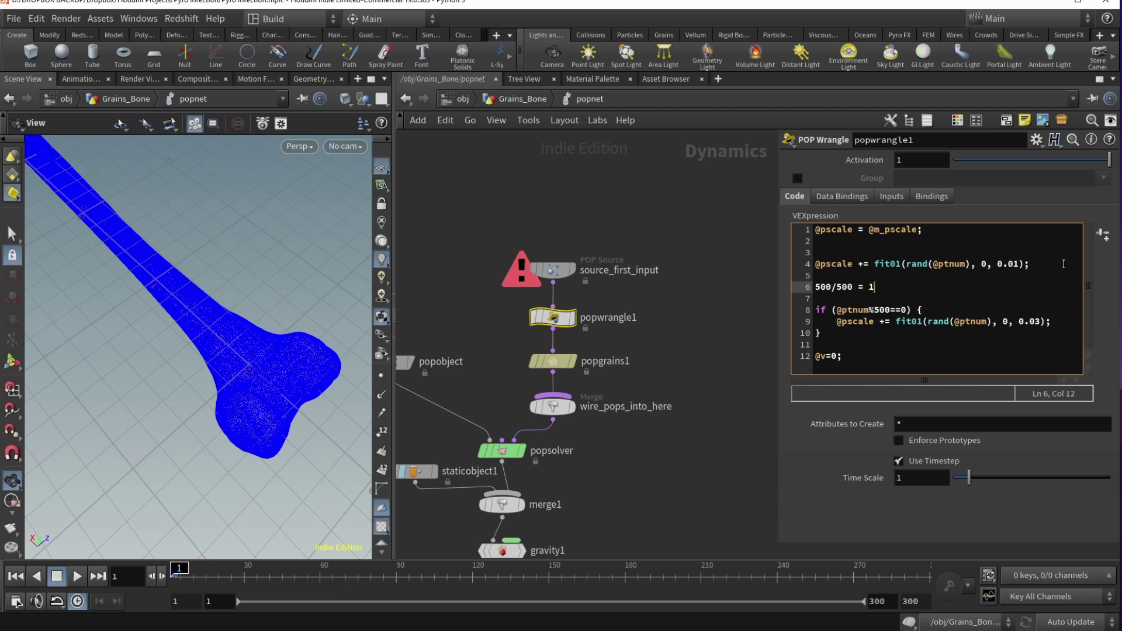
- Change the example division to 500/472 = 1.8687 and highlight its result
key("BackSpace")
key("BackSpace")
key("BackSpace")
key("BackSpace")
key("BackSpace")
key("BackSpace")
key("BackSpace")
type("472 = 1.8687")
key("shift+Left")
key("shift+Left")
key("shift+Left")
key("shift+Left")
key("shift+Left")
key("shift+Left")
key("Left")
key("Right")
key("Right")
key("Right")
key("Right")
key("Right")
key("Right")
- Go over the modulo condition of the if block and undo the example division line
left_click(874, 308)
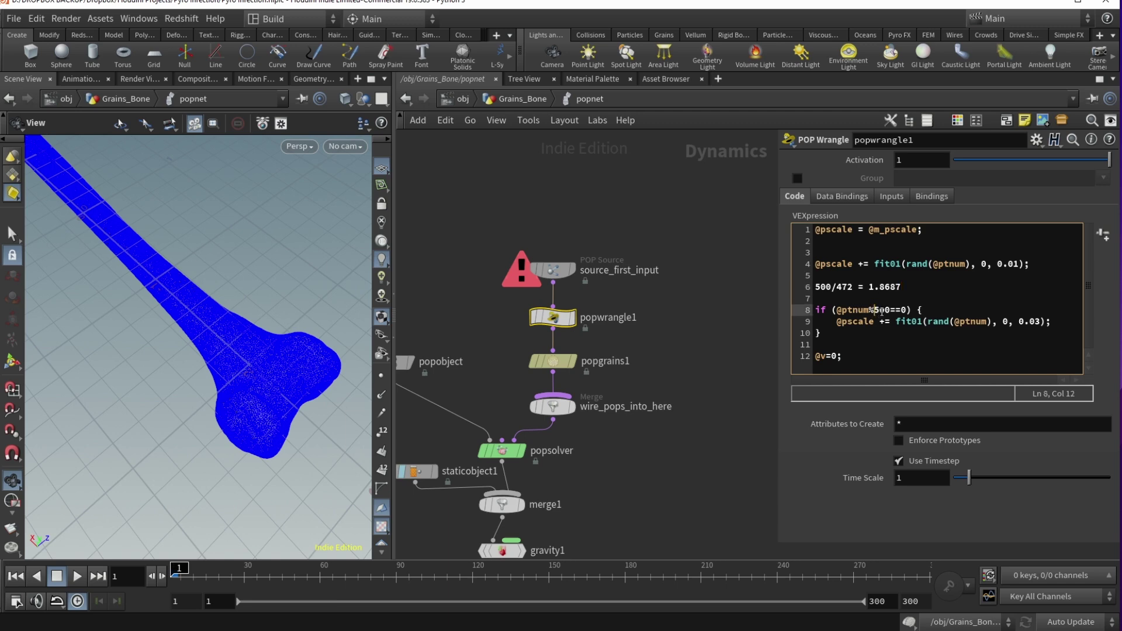
key("Down")
left_click(851, 335)
key("ctrl+z")
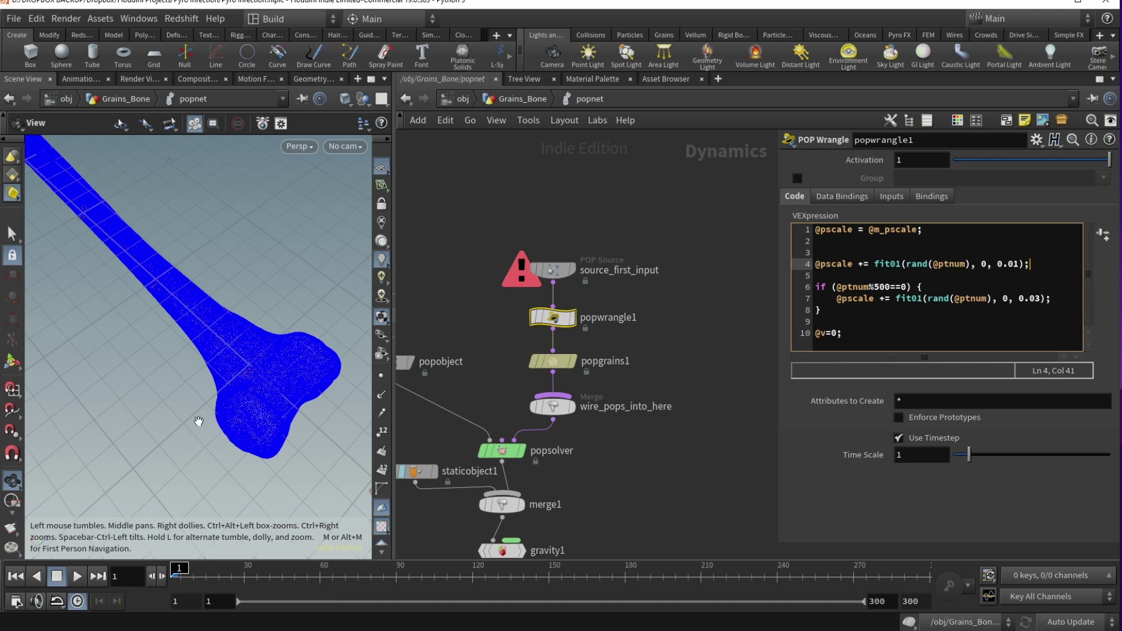
- Comment out the @v=0; line and play the simulation briefly to check how the particles move
left_click(853, 330)
key("Home")
type("//")
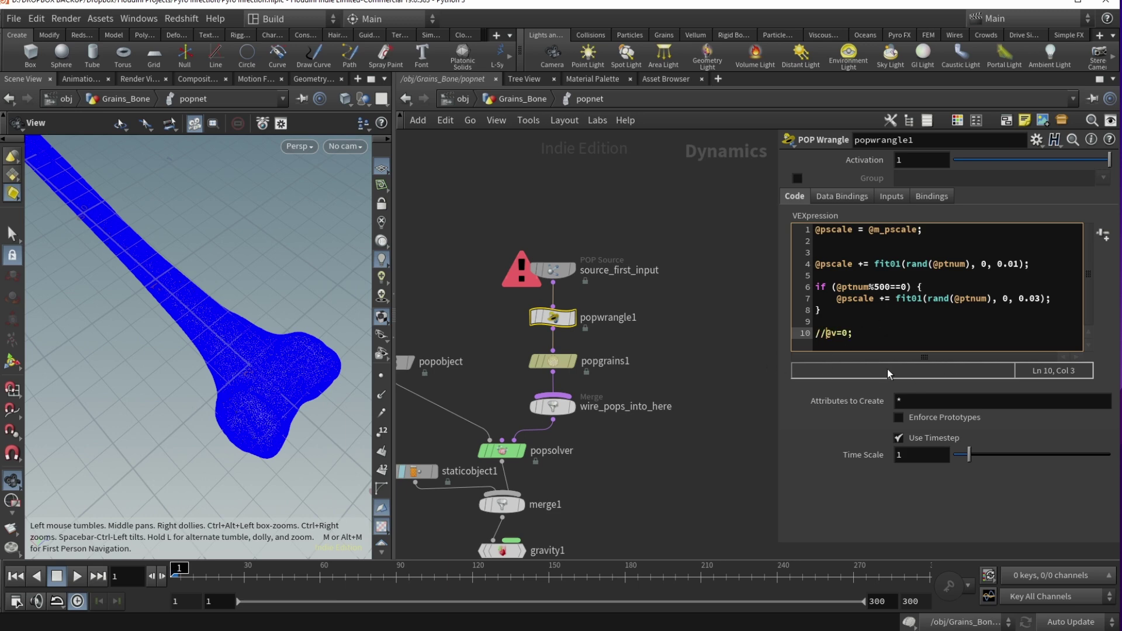
left_click(78, 576)
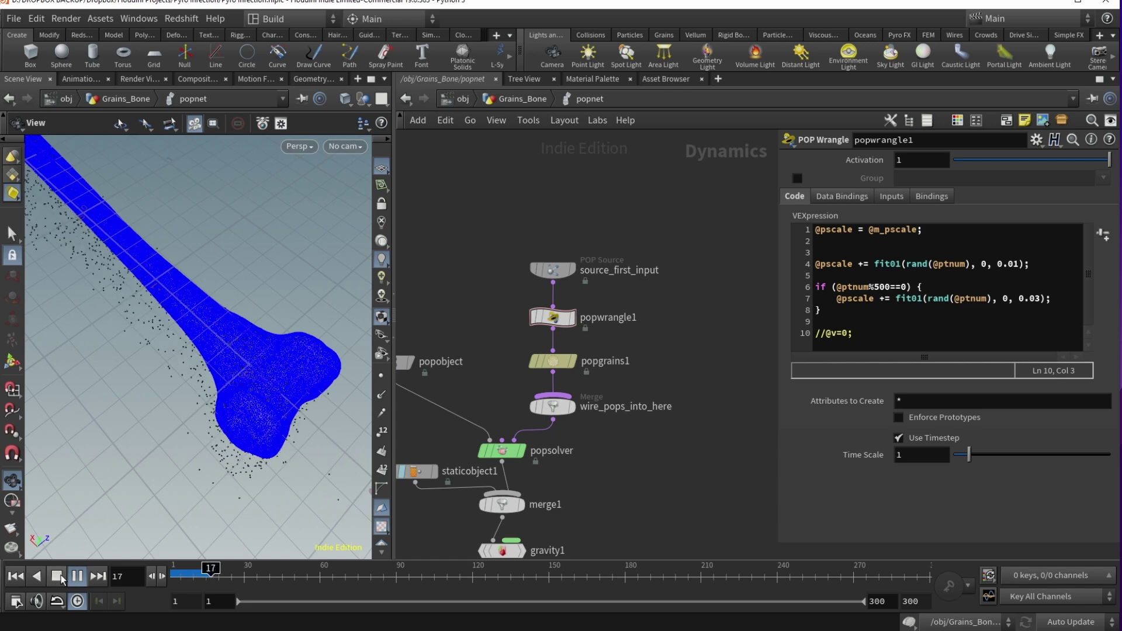
left_click(56, 576)
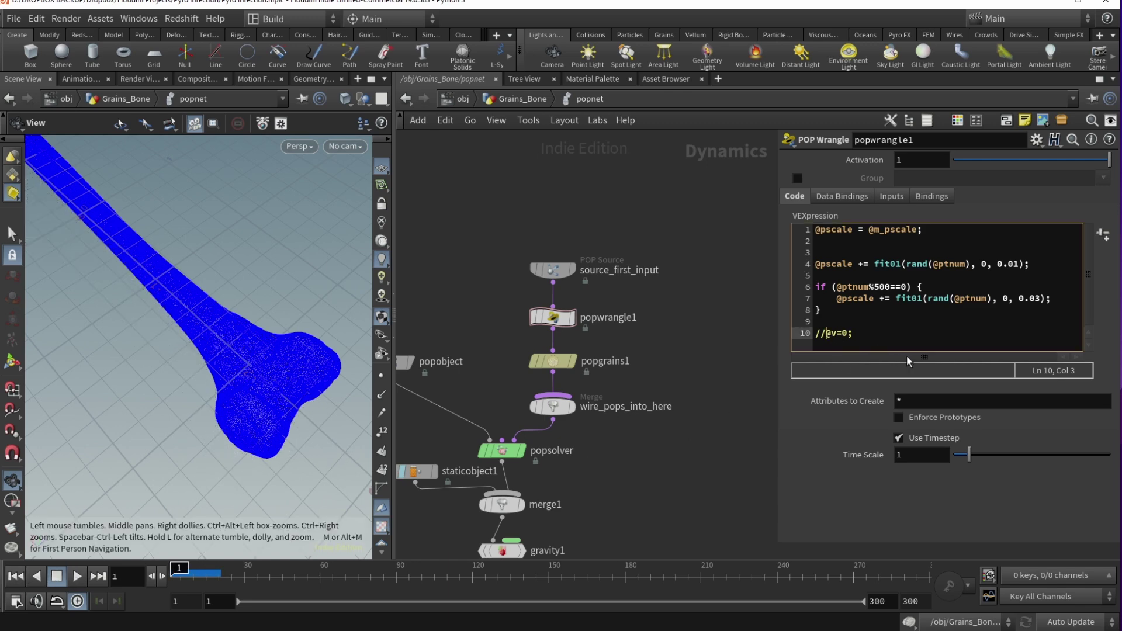
- Uncomment the @v=0; line and delete the extra blank line above the first fit01 statement
key("BackSpace")
key("BackSpace")
left_click(904, 252)
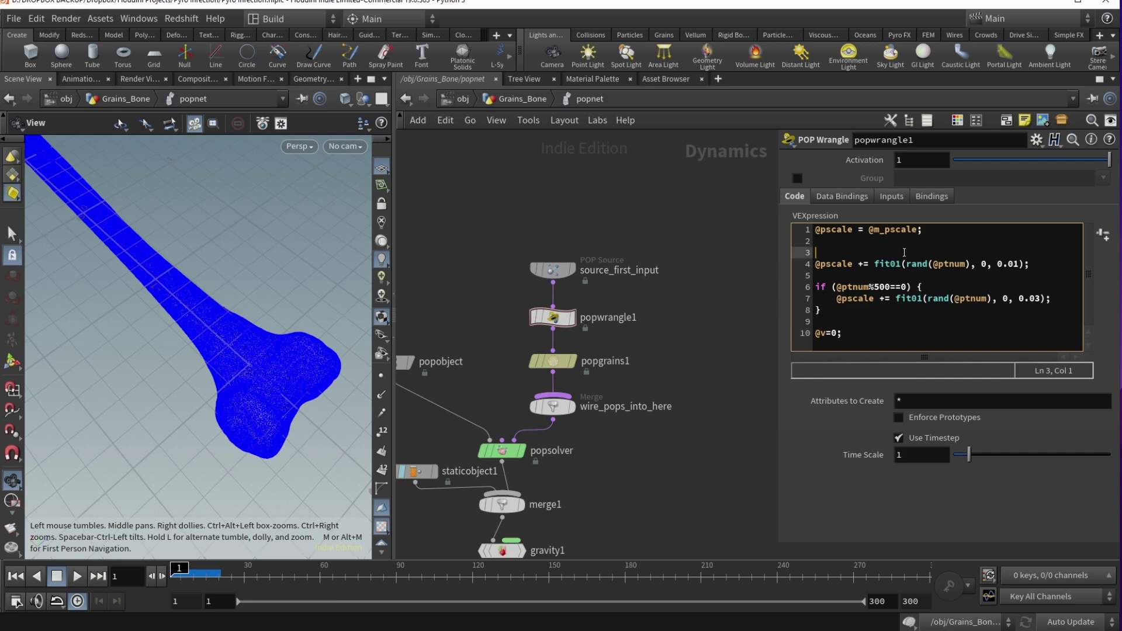
key("BackSpace")
- Play the simulation briefly with @v=0; active to check the particles' motion on the bone
left_click(819, 321)
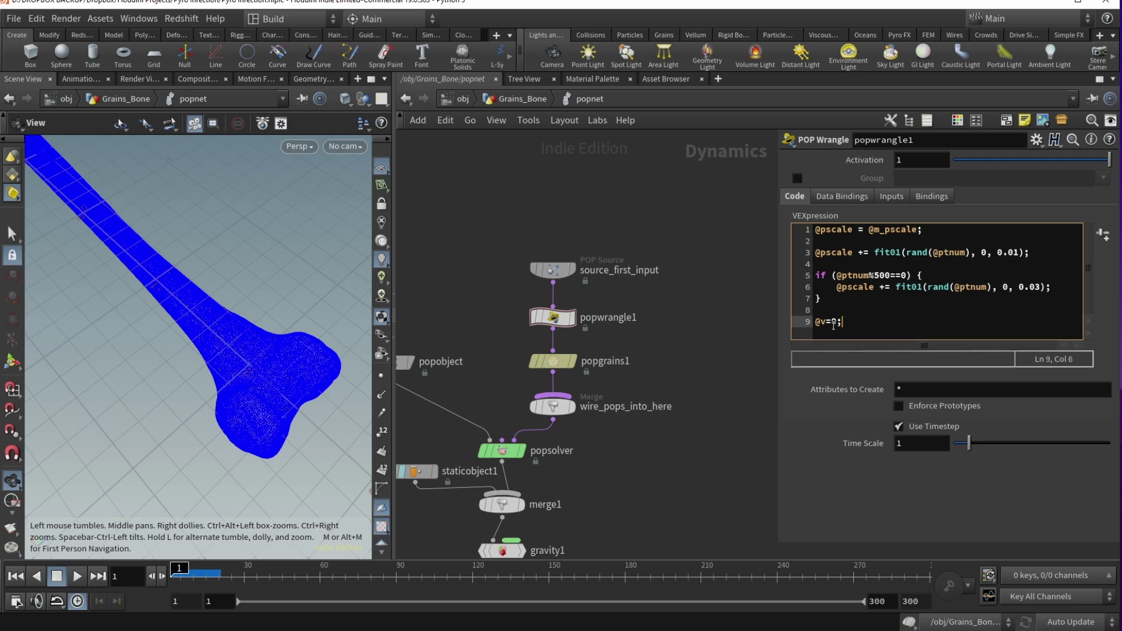
left_click_drag(819, 322, 842, 322)
left_click(843, 321)
key("End")
left_click(75, 578)
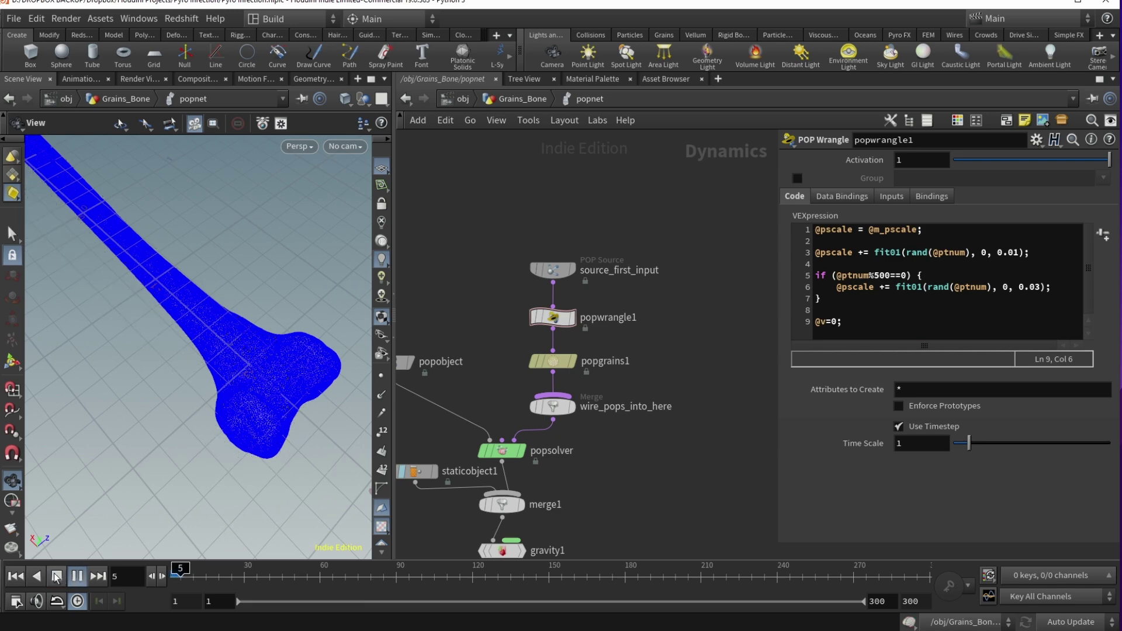
left_click(56, 577)
- Show popsolver's substep settings and move the merge1 node slightly down in the network
middle_click_drag(507, 456, 549, 369)
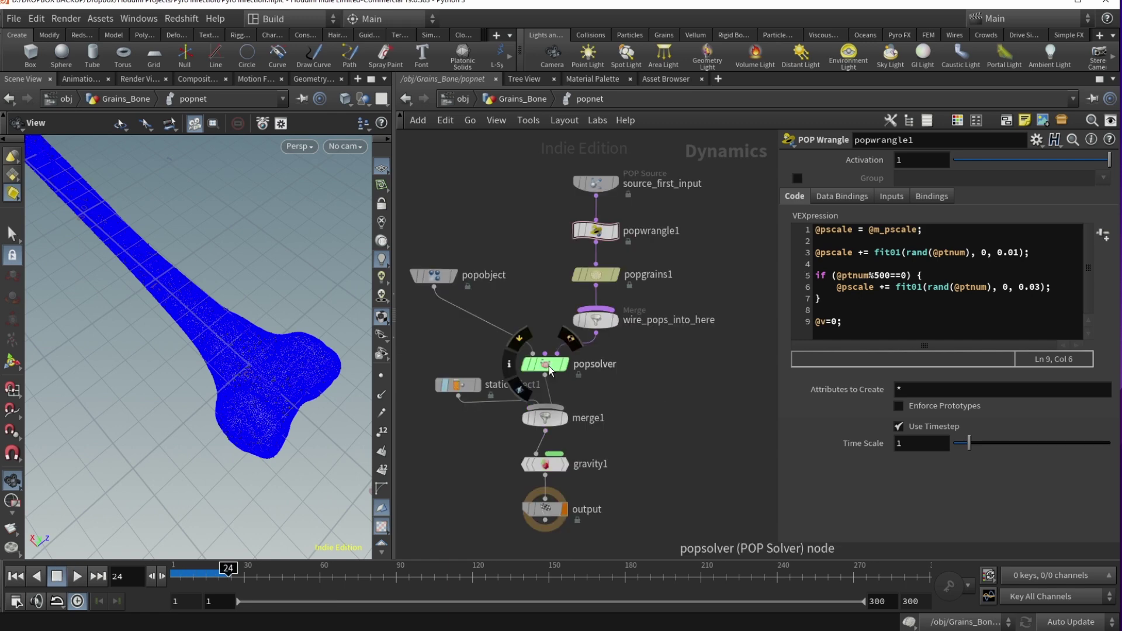
left_click(548, 368)
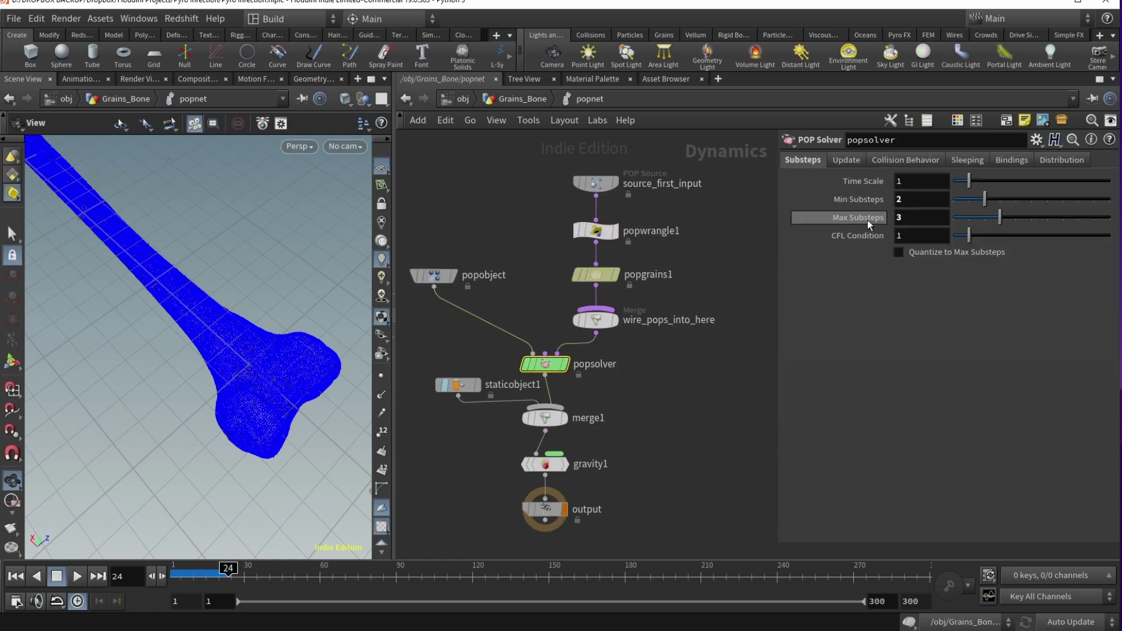
left_click_drag(545, 417, 545, 432)
- Inspect staticobject1's SOP path and gravity1's force settings, and return to the Grains_Bone network
left_click(460, 386)
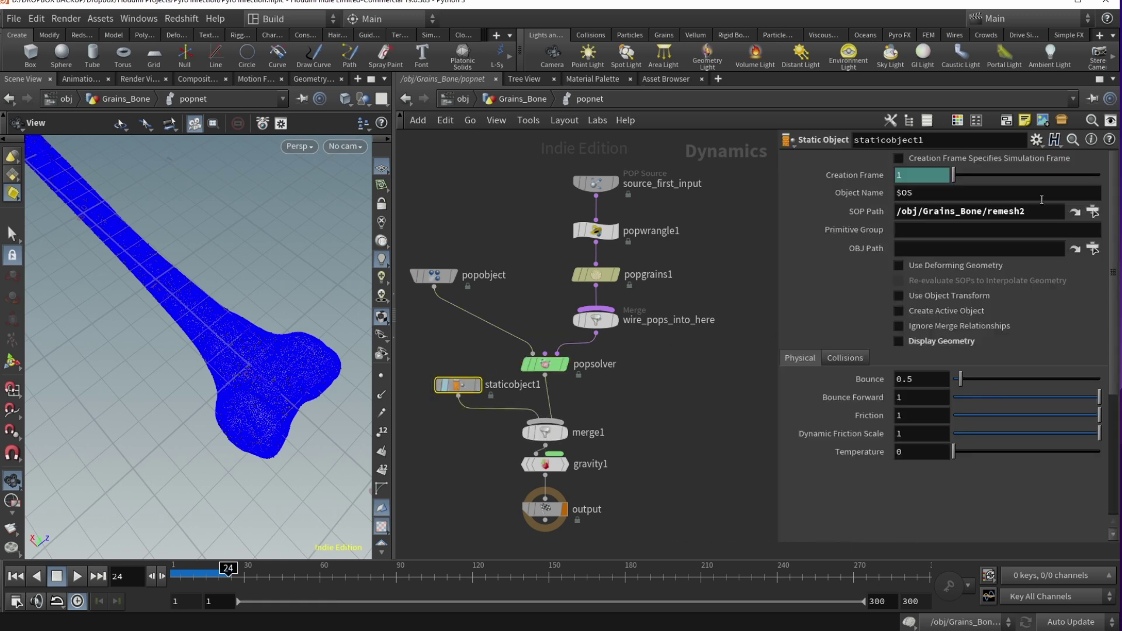
left_click(1020, 214)
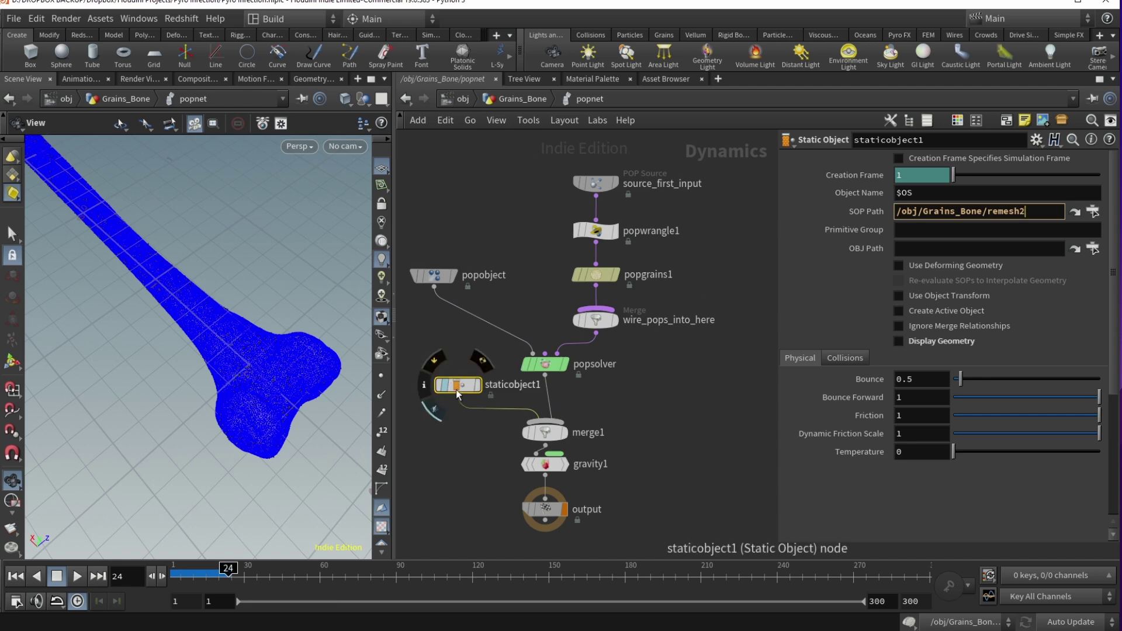
left_click(546, 465)
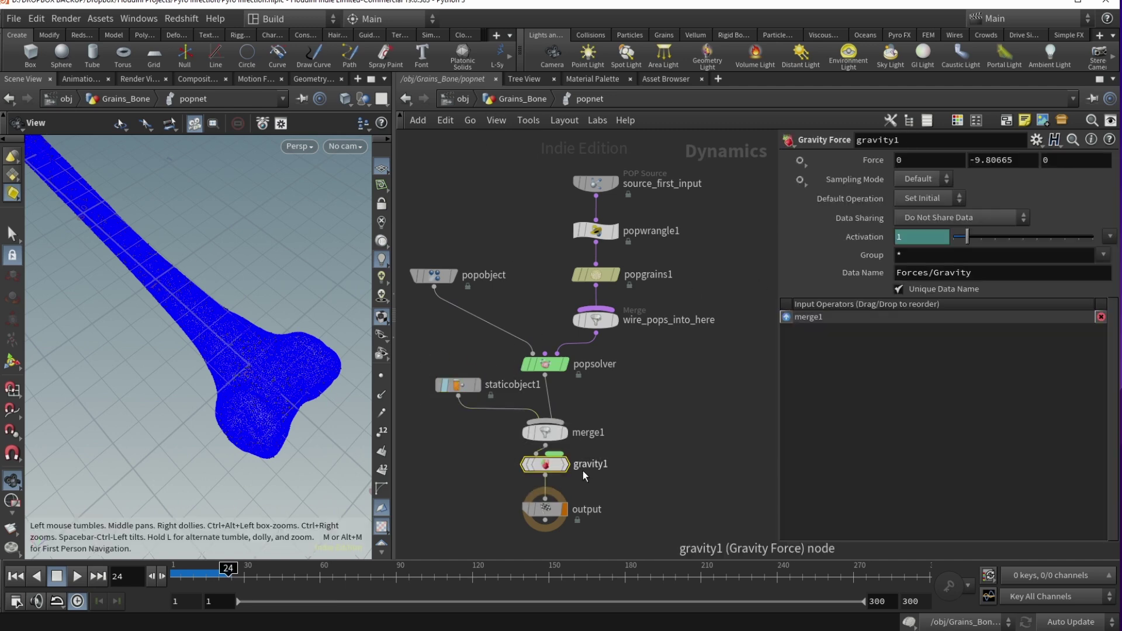
left_click(506, 100)
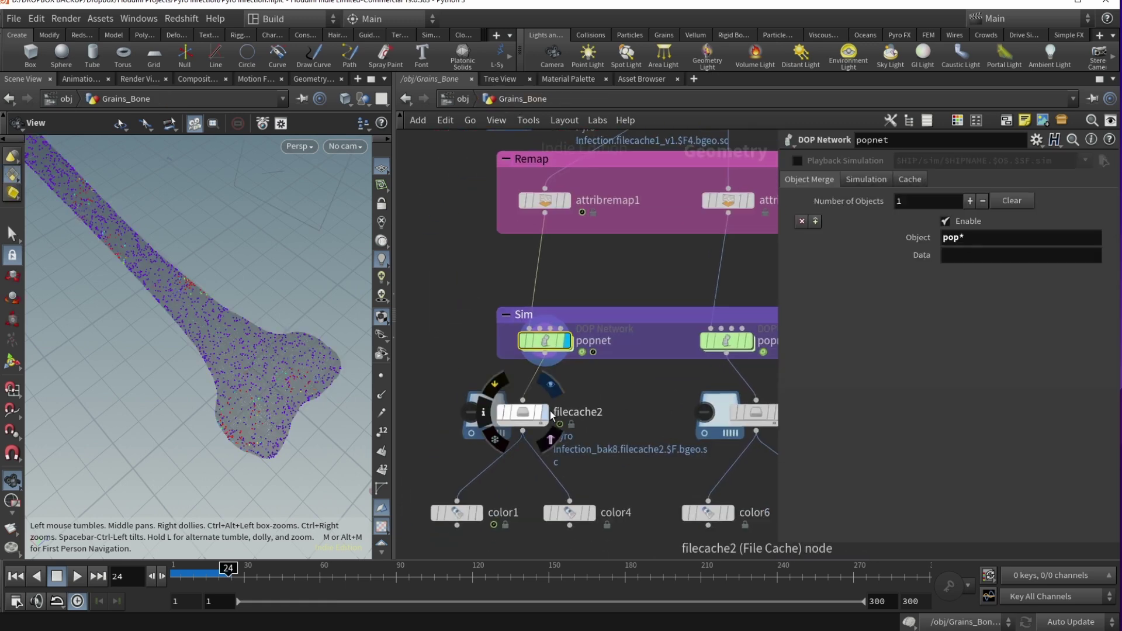
- Show filecache2's caching settings and display its cached particles at frame 250
left_click(549, 415)
scroll(585, 438, "down", 2)
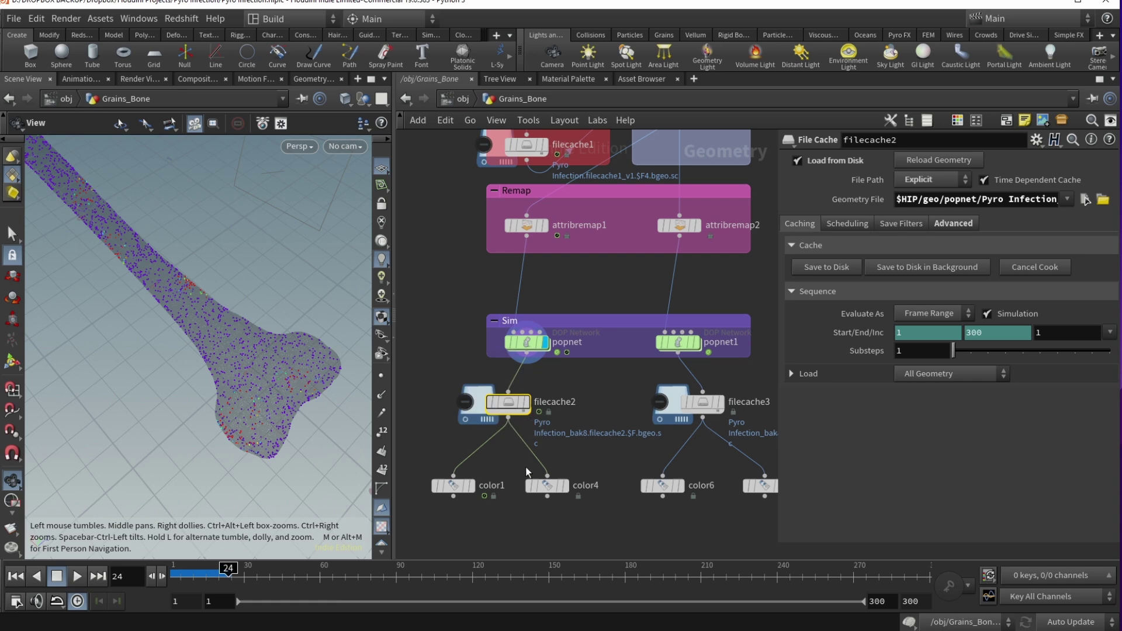
left_click(525, 402)
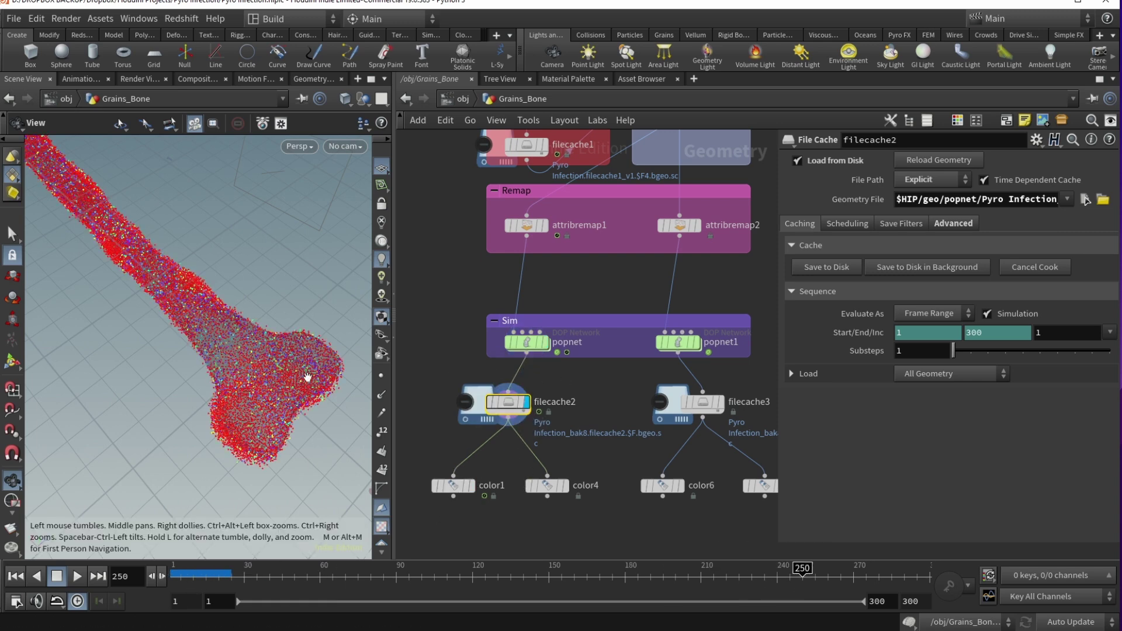
- Set the Visualize option of pyrosourcespread1 to None
scroll(577, 287, "down", 3)
middle_click_drag(585, 296, 579, 433)
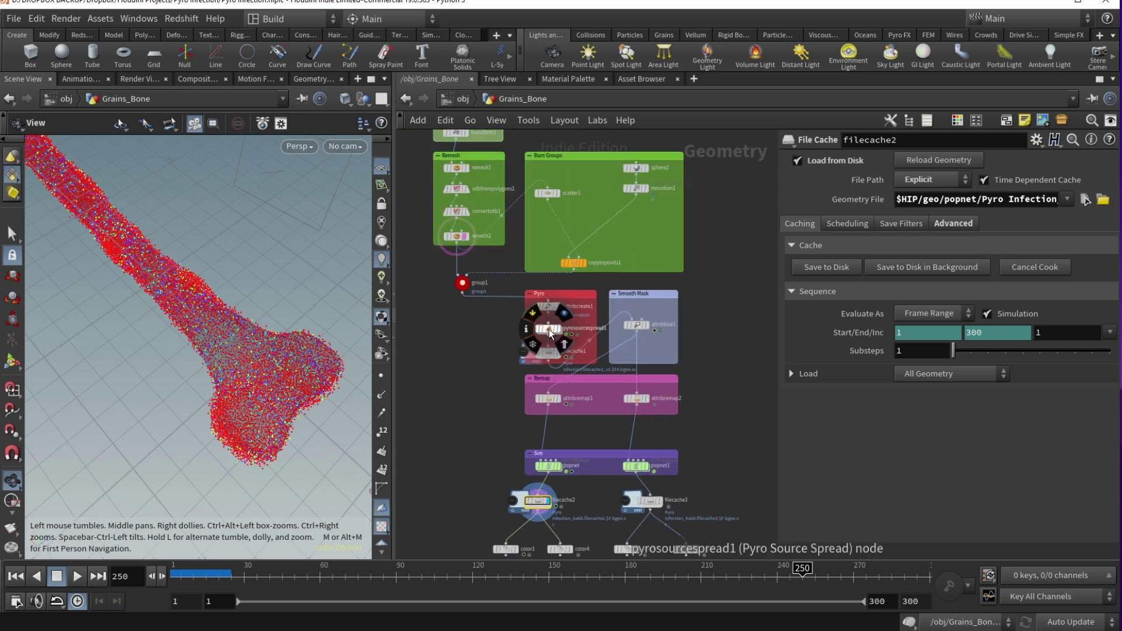
left_click(549, 329)
scroll(864, 336, "up", 5)
scroll(877, 292, "up", 1)
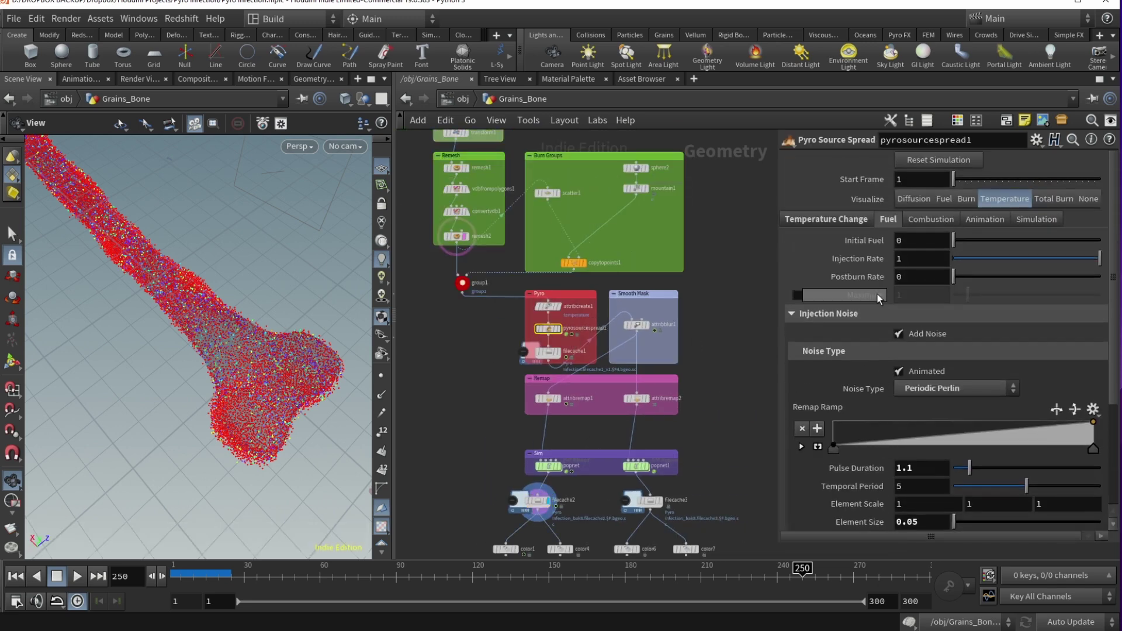
left_click(1088, 199)
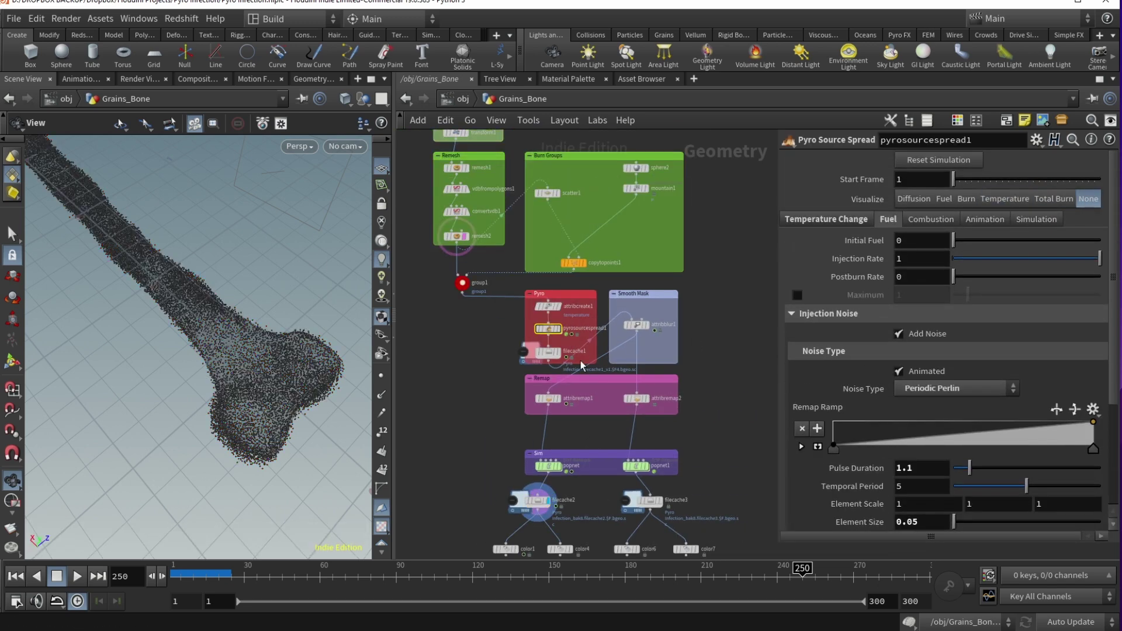
- Display color1, inspect its pscale attribute ramp, and scrub the timeline to frame 216 to check the particle coloring
scroll(488, 313, "down", 3)
scroll(451, 423, "up", 8)
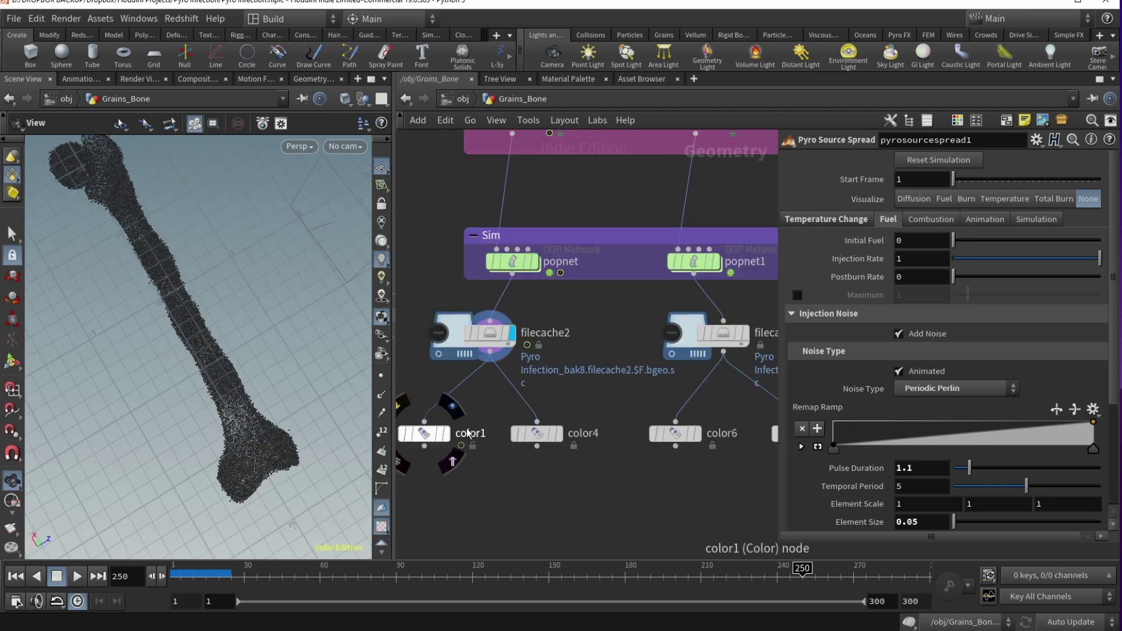
left_click(425, 439)
left_click(425, 440)
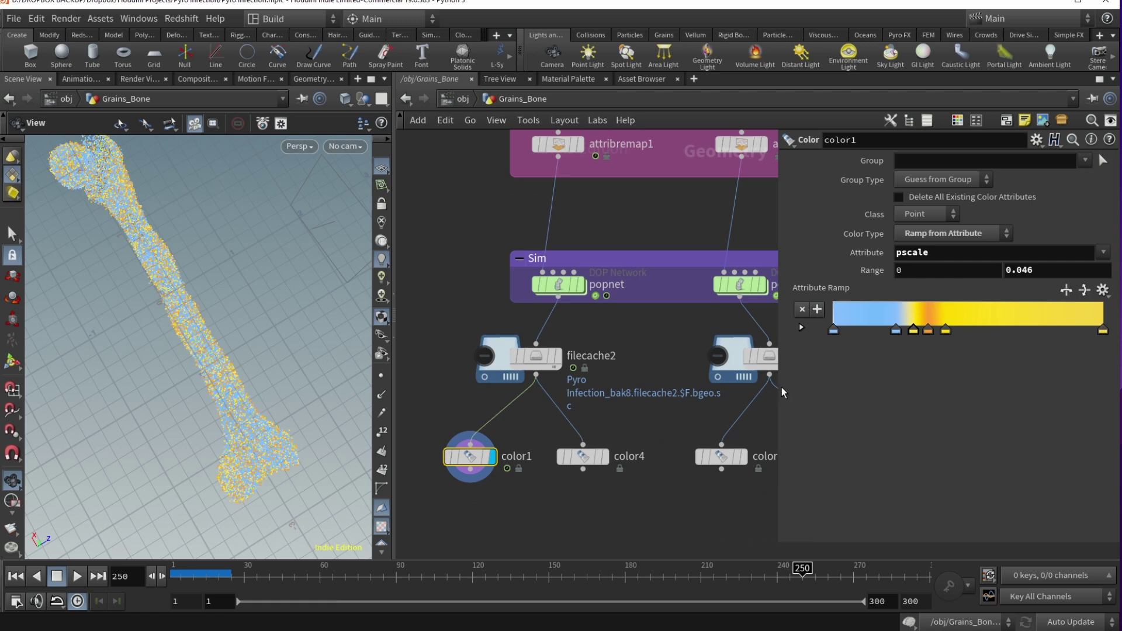
double_click(909, 254)
left_click_drag(171, 578, 722, 578)
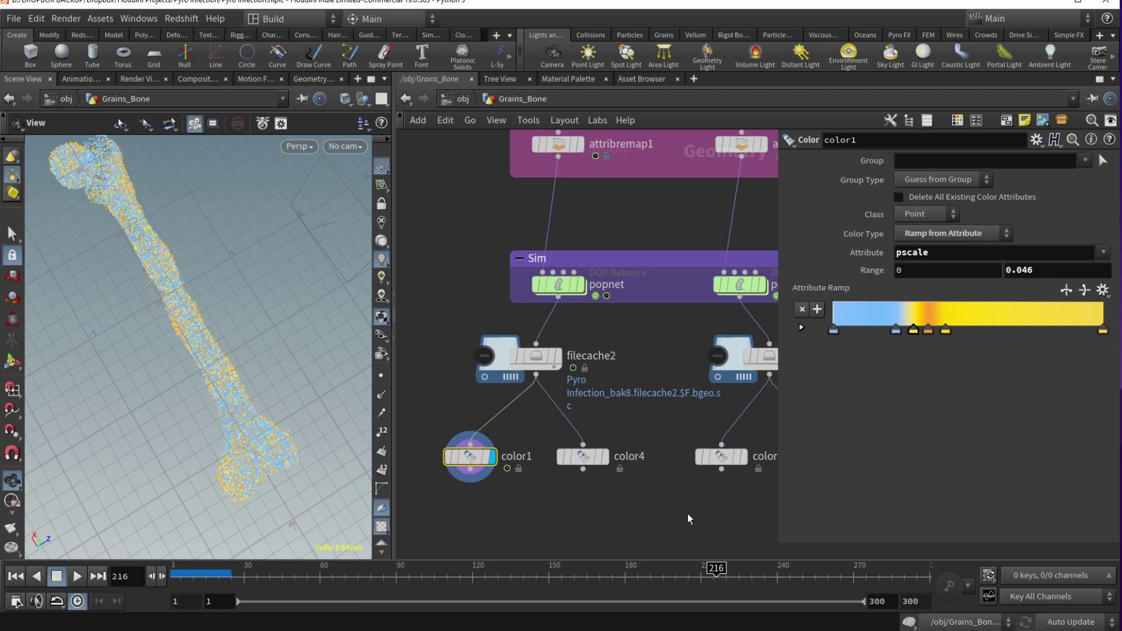
- Display color4 on the bone particles and show its attribute ramp settings
middle_click_drag(689, 519, 616, 497)
left_click(531, 434)
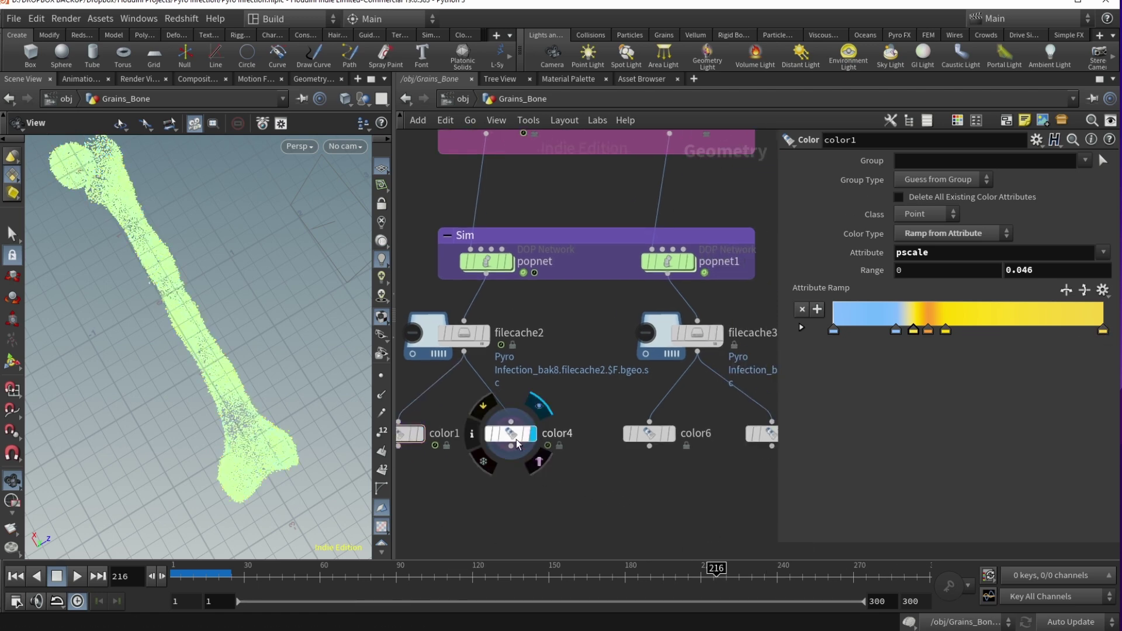
left_click(518, 444)
- Enter popnet1, return the timeline to frame 1, and inspect the Const. Birth Rate of source_first_input
middle_click_drag(665, 264, 582, 302)
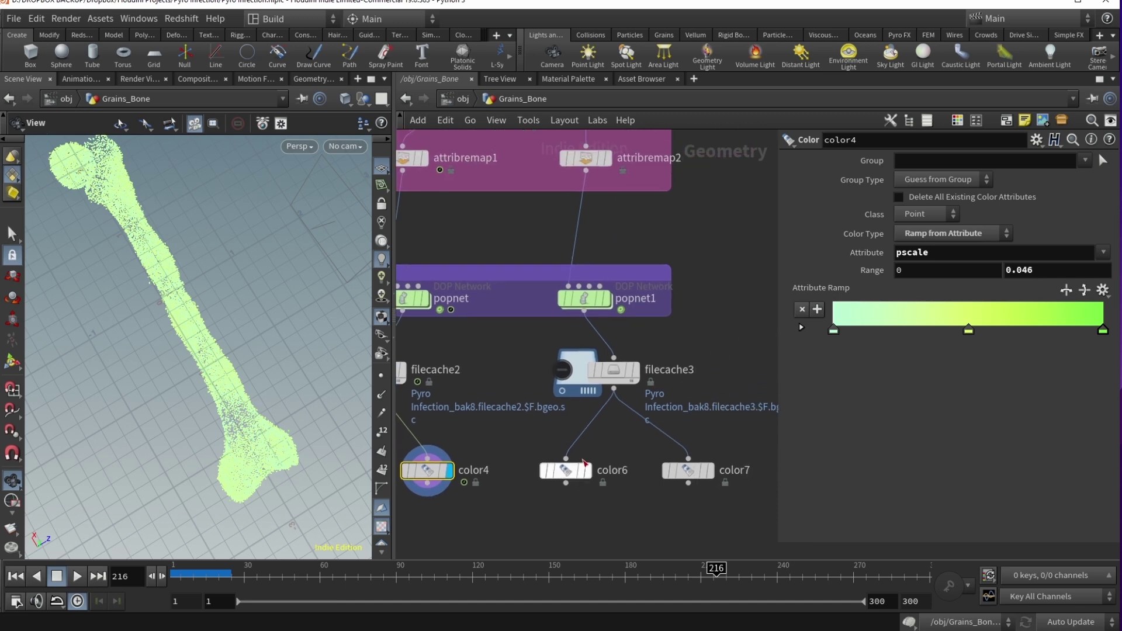
double_click(582, 301)
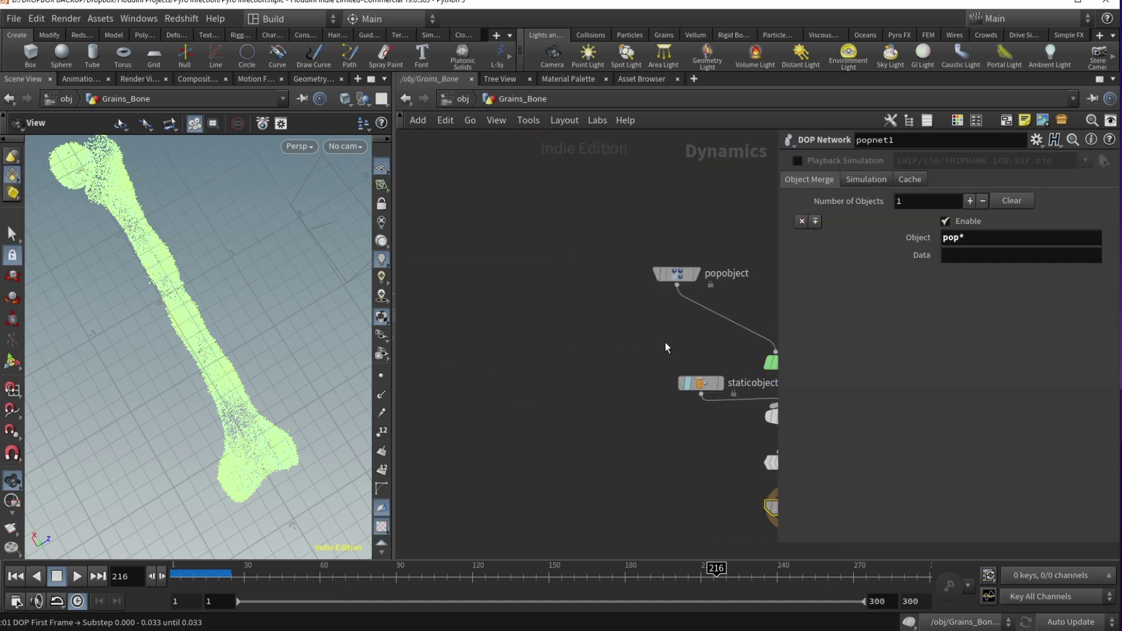
left_click(16, 577)
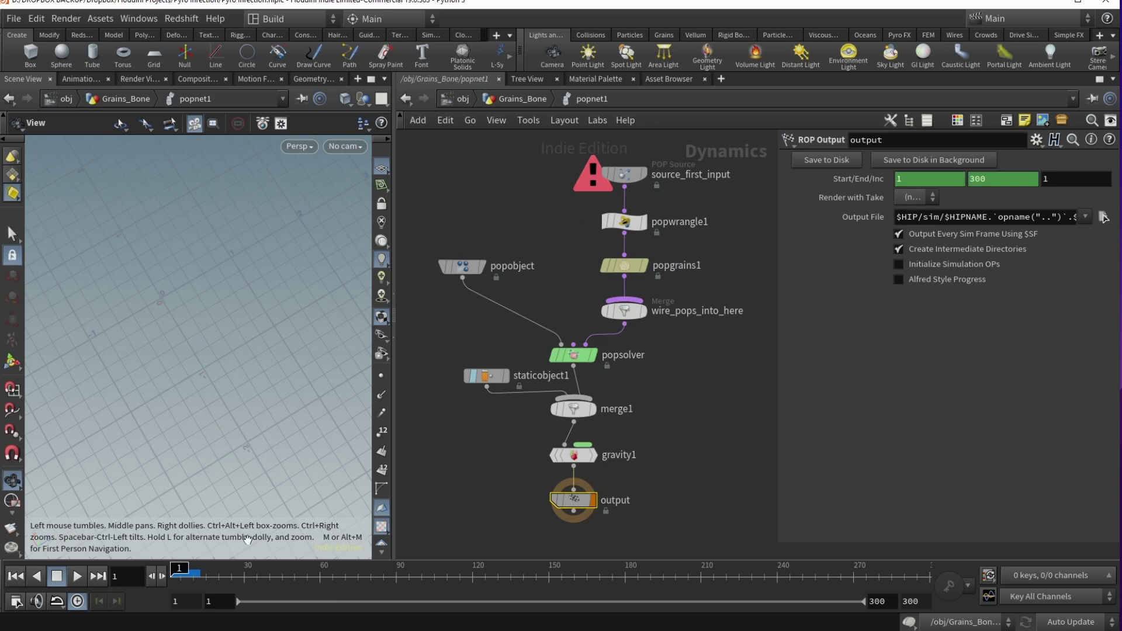
middle_click(573, 355)
middle_click_drag(562, 232, 537, 273)
left_click(600, 216)
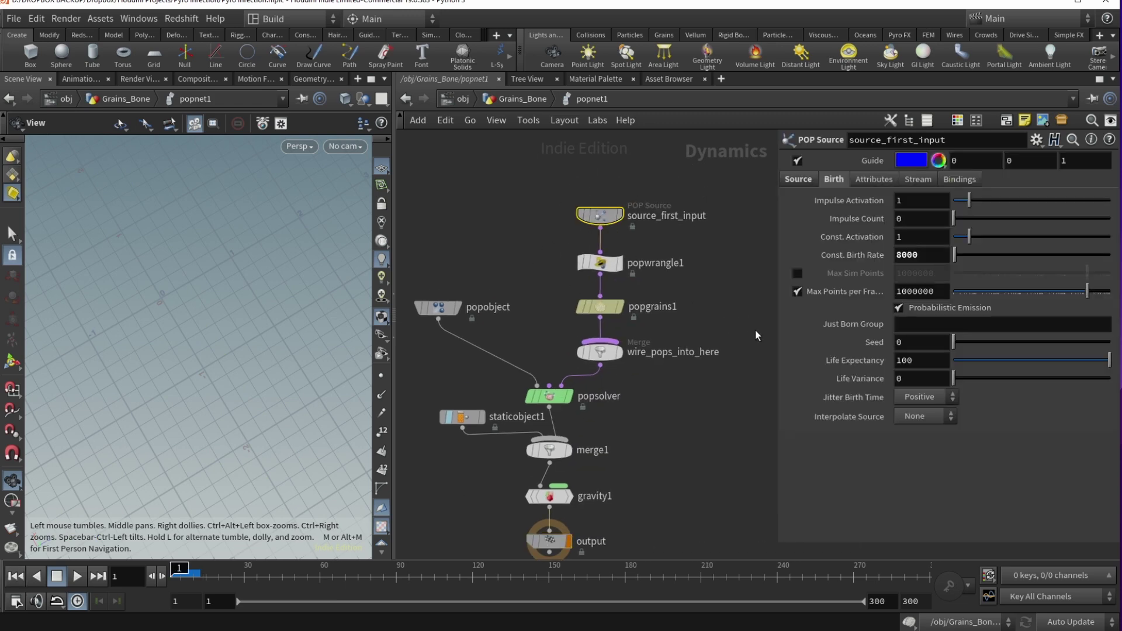
left_click(922, 255)
double_click(915, 256)
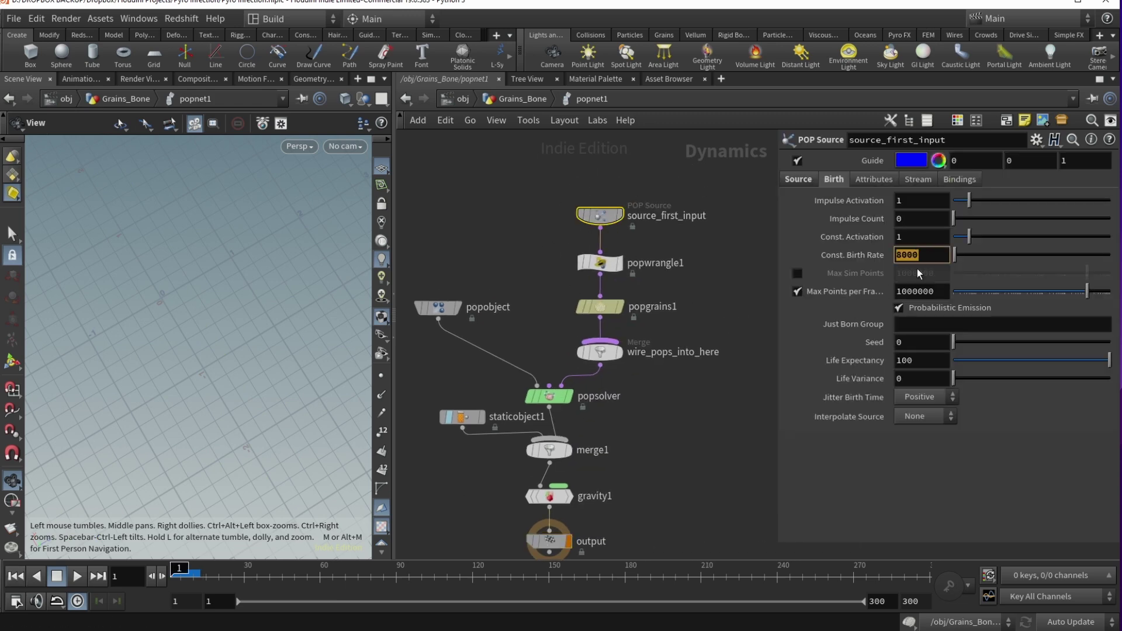
- Examine the VEXpression lines in popnet1's popwrangle1, and return to the Grains_Bone network
left_click(600, 263)
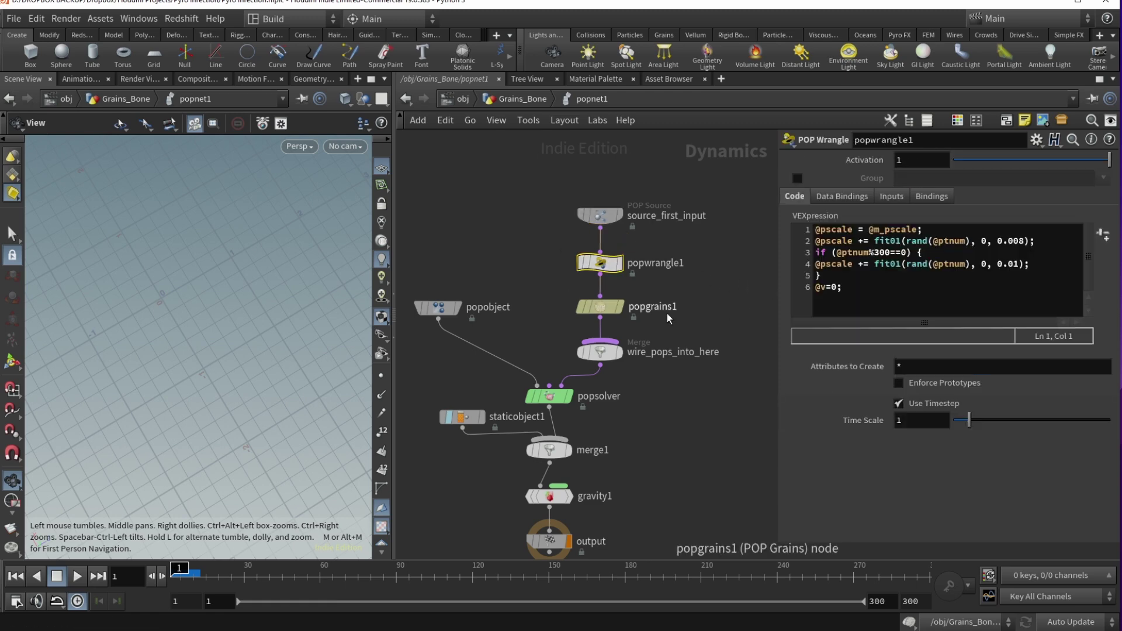
left_click(919, 265)
left_click(915, 291)
left_click(881, 253)
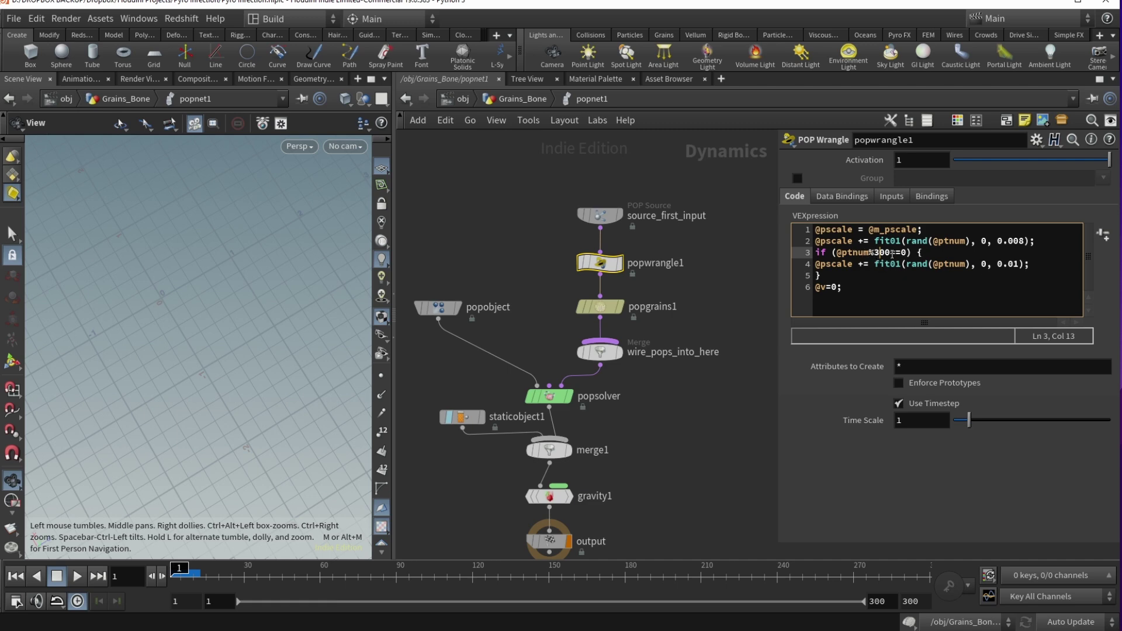
left_click(900, 275)
left_click(893, 241)
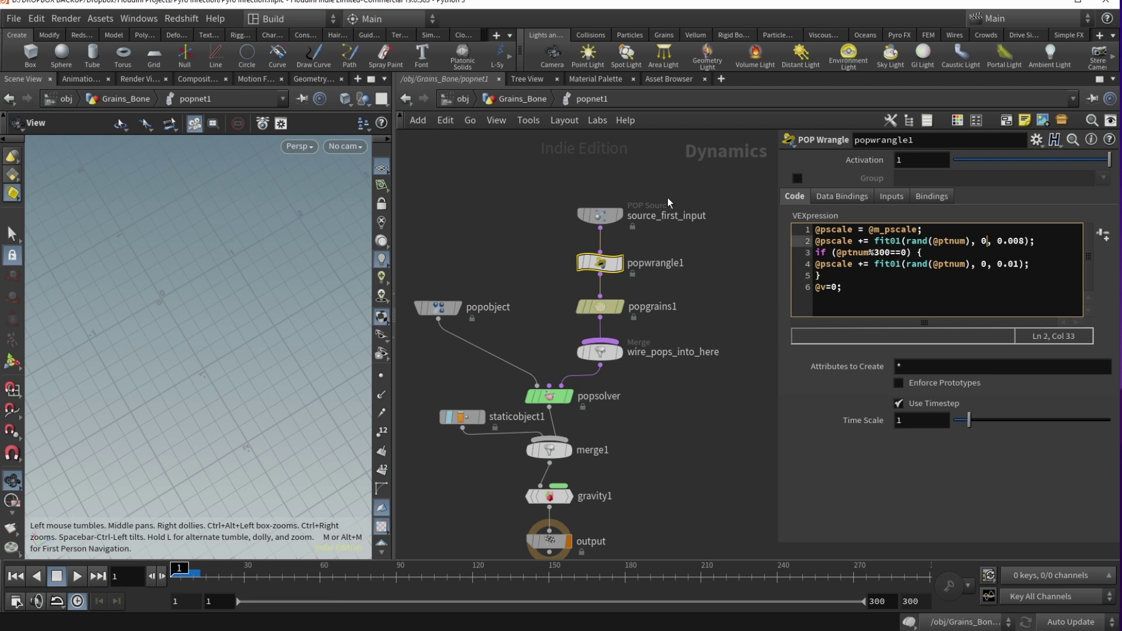
key("u")
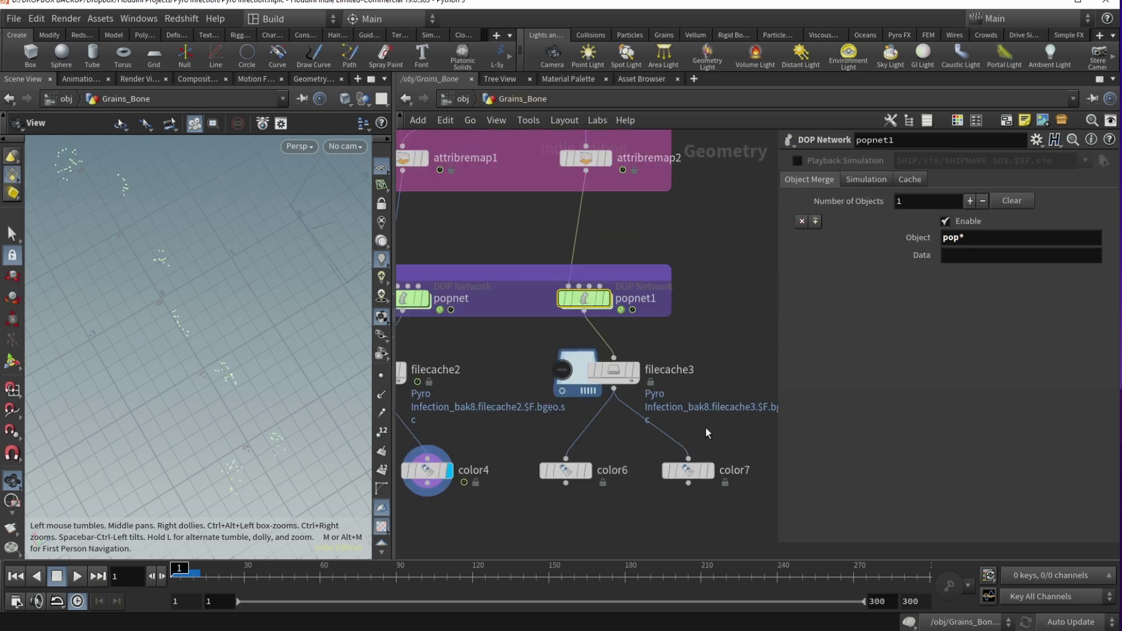
- Display filecache3 and scrub to frame 229 to examine its cached particles on the bone up close
left_click(637, 370)
left_click_drag(285, 569, 750, 570)
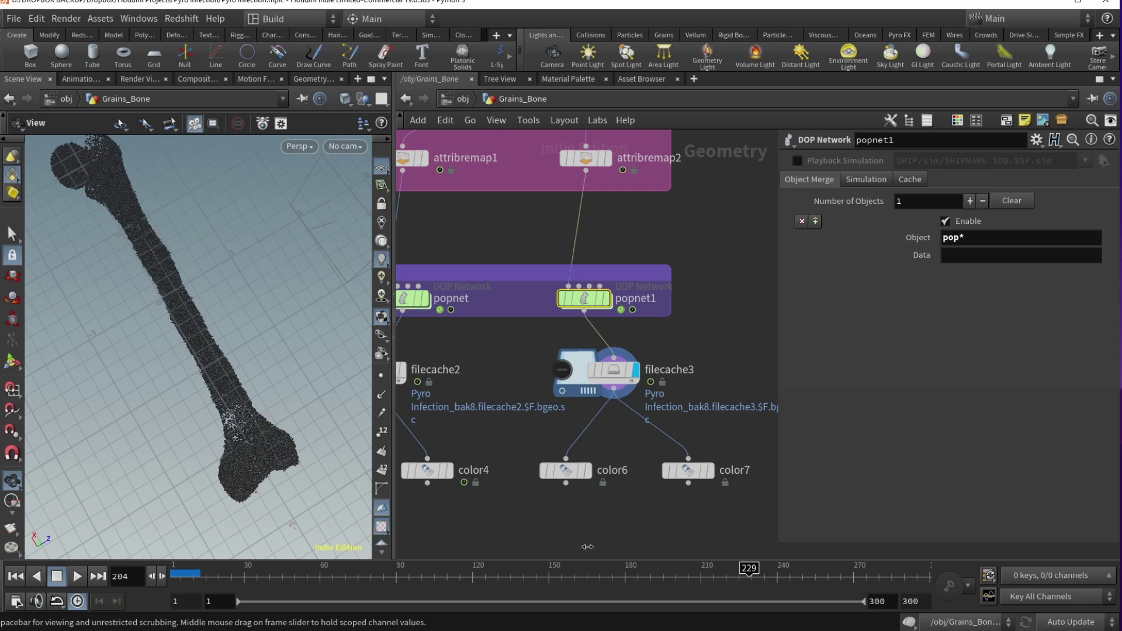
left_click_drag(193, 401, 253, 408)
scroll(289, 429, "up", 5)
scroll(288, 429, "down", 5)
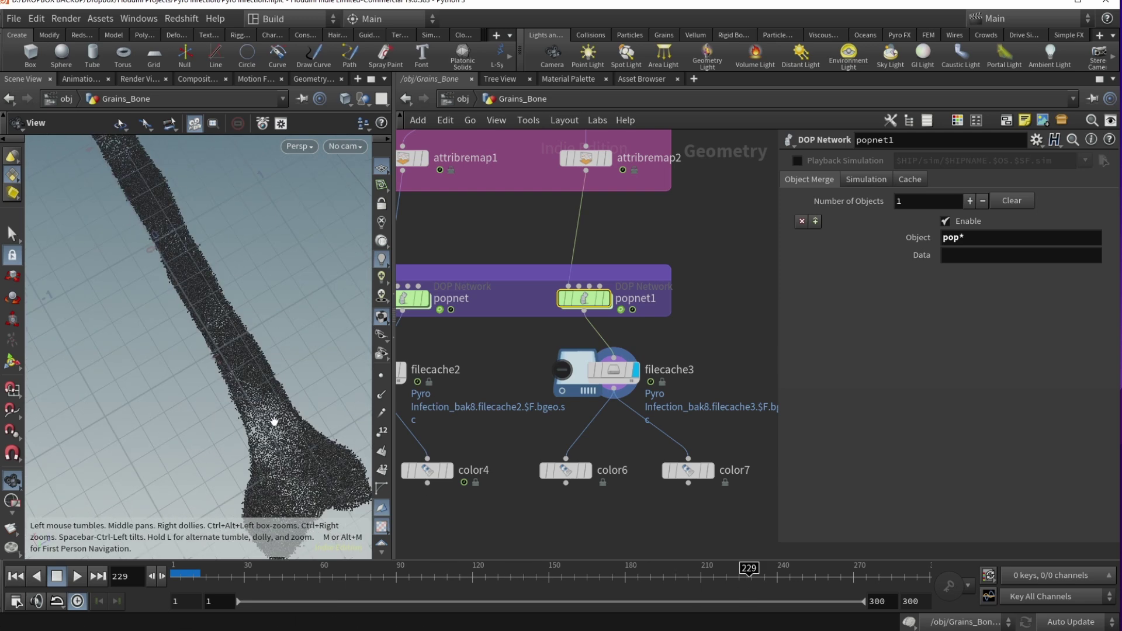
- Display the filecache2 branch with color1's coloring at frame 254, and return to the object level with the whole scene in view
middle_click_drag(412, 373, 555, 392)
left_click(558, 390)
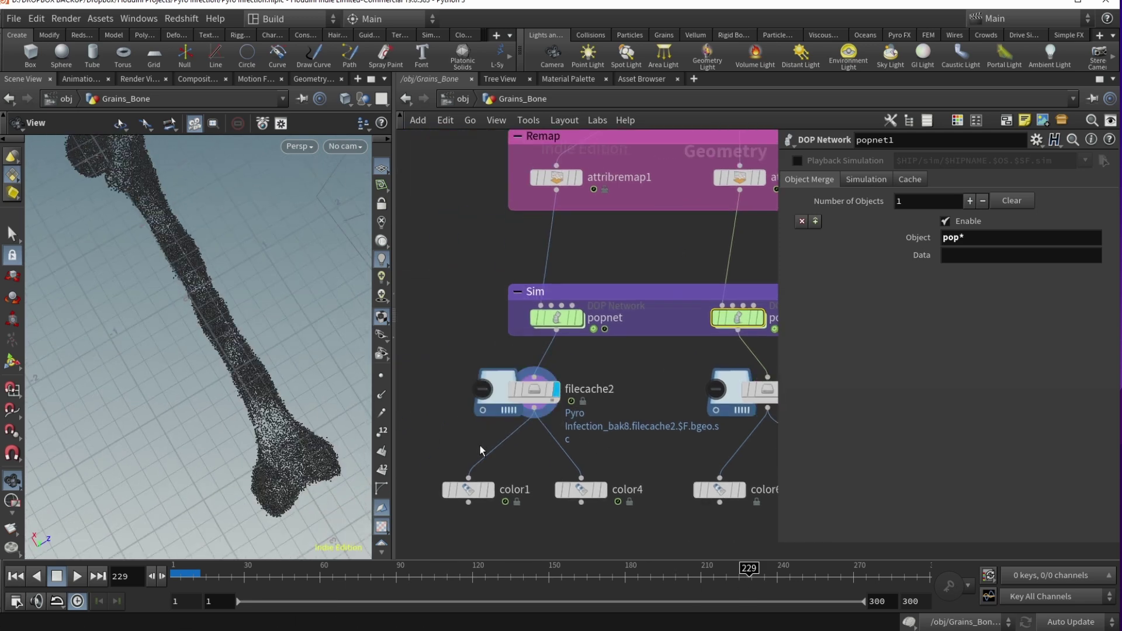
key("u")
key("h")
scroll(187, 333, "down", 5)
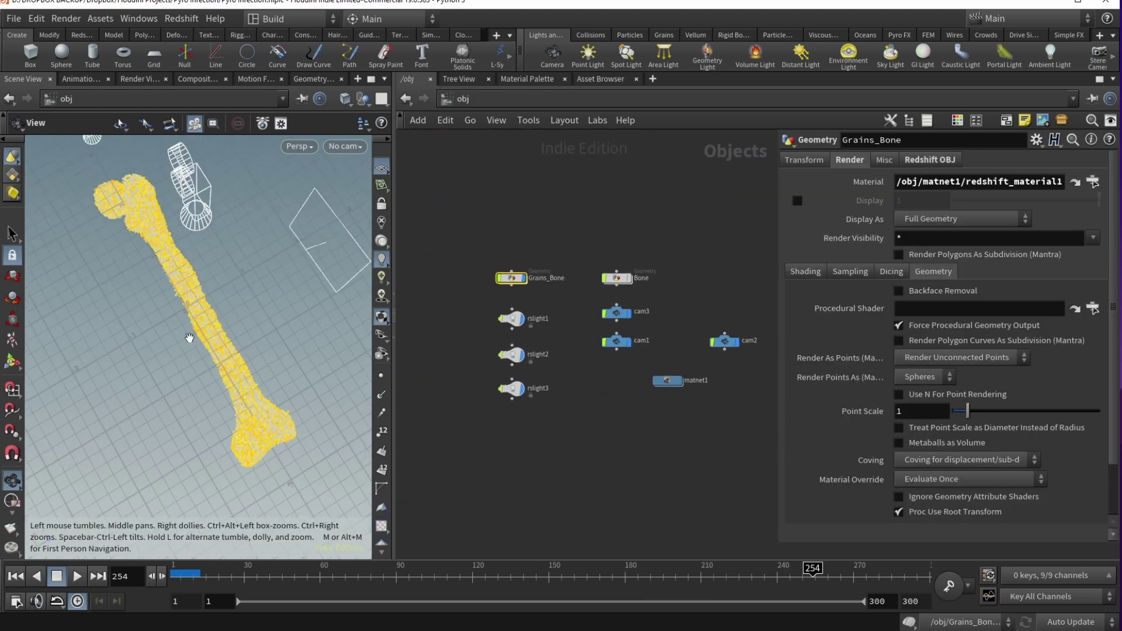
left_click_drag(206, 344, 146, 330)
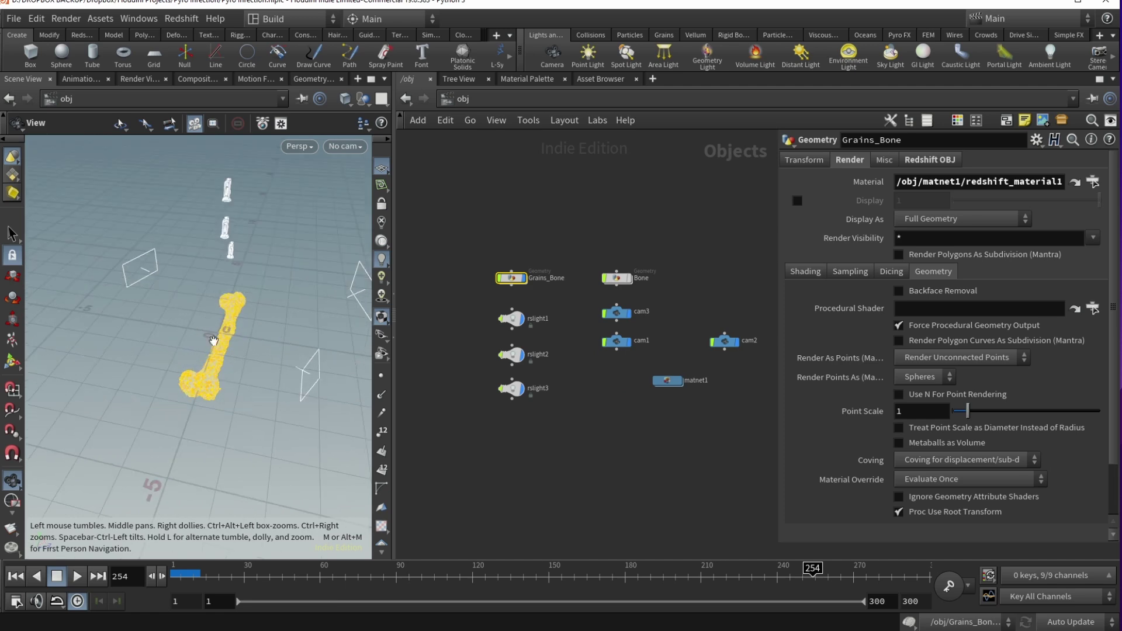
- Open matnet1 and inspect the TextureSampler1, RSMathAbsColor1 and redshift_material2 nodes of the second material
double_click(668, 381)
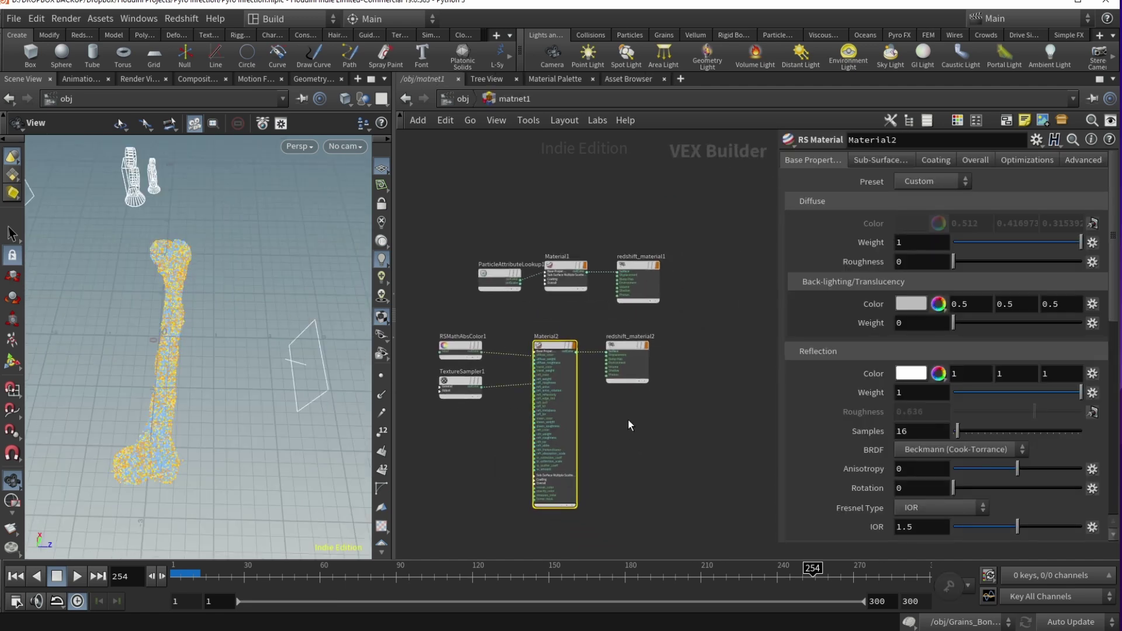
left_click(448, 377)
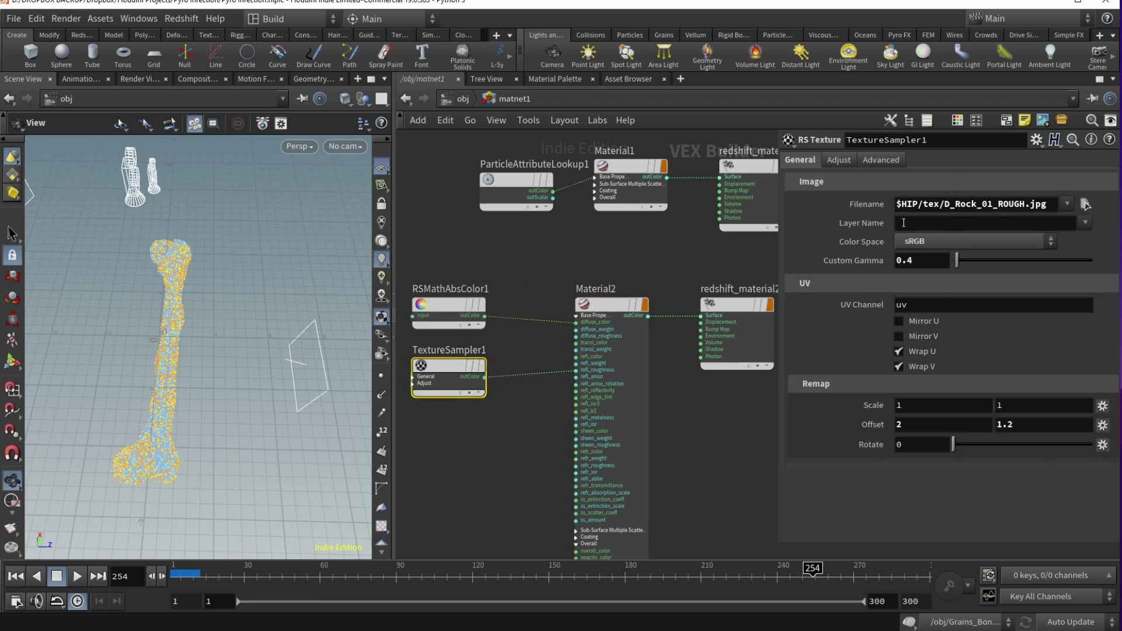
left_click(468, 319)
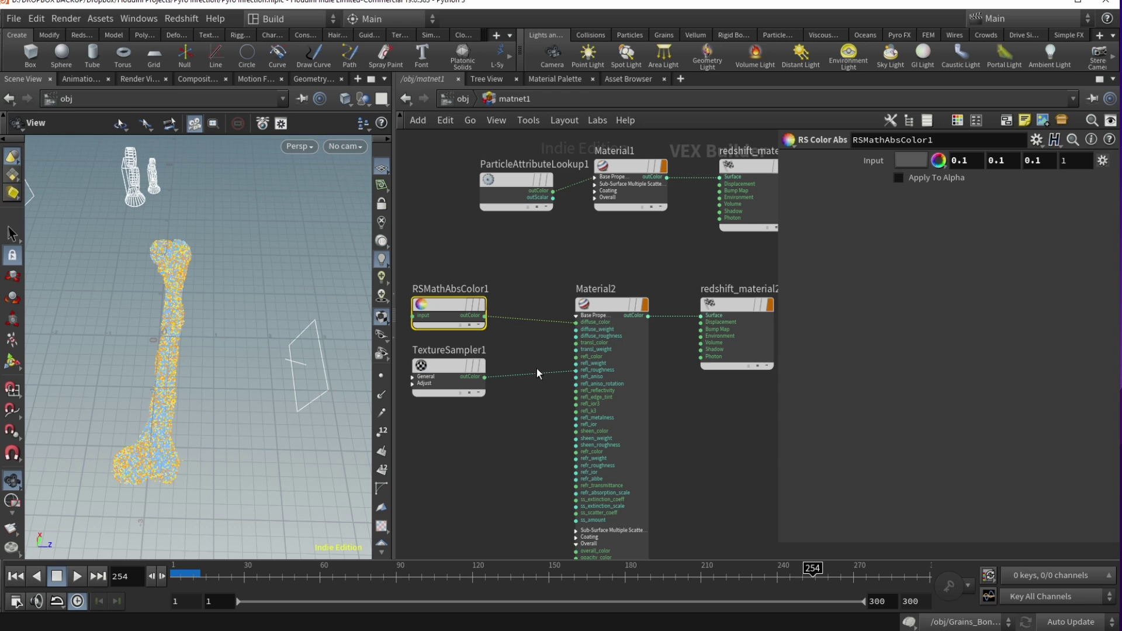
left_click(477, 363)
left_click(450, 305)
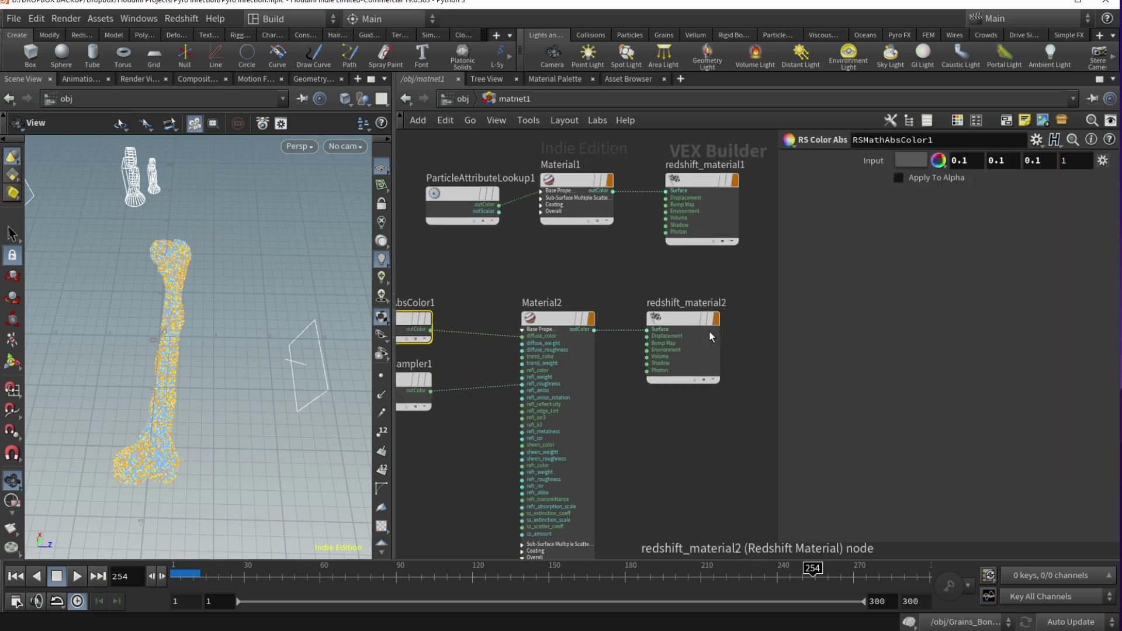
left_click(714, 346)
middle_click_drag(609, 272, 635, 396)
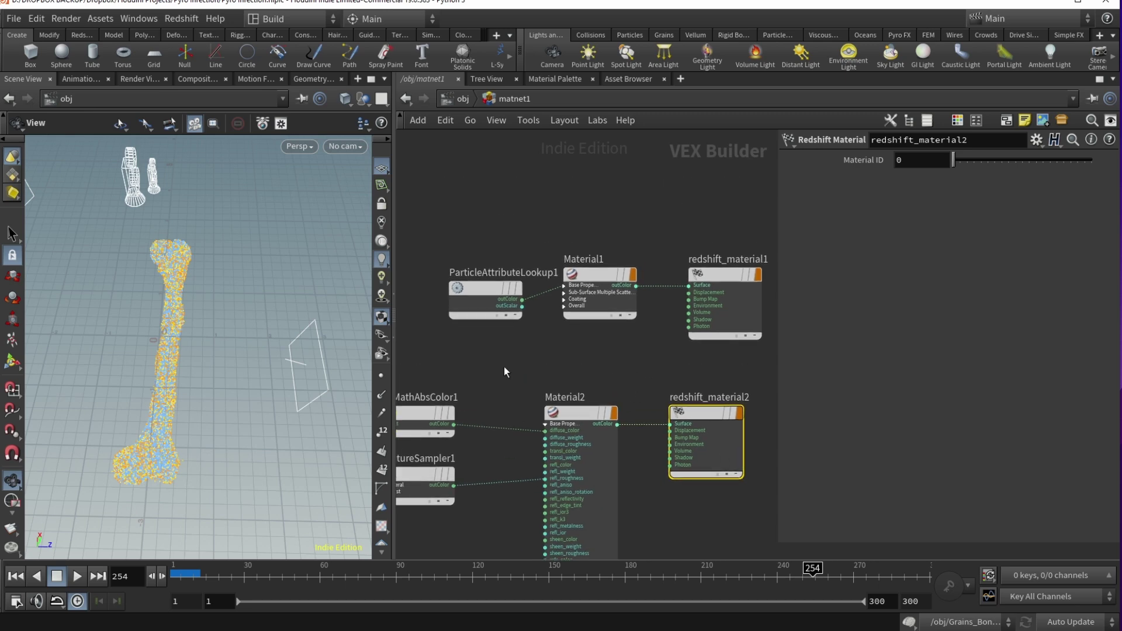
- Move ParticleAttributeLookup1 slightly away from Material1, and inspect its Cd attribute name and Material1's reflection settings
left_click_drag(494, 290, 464, 275)
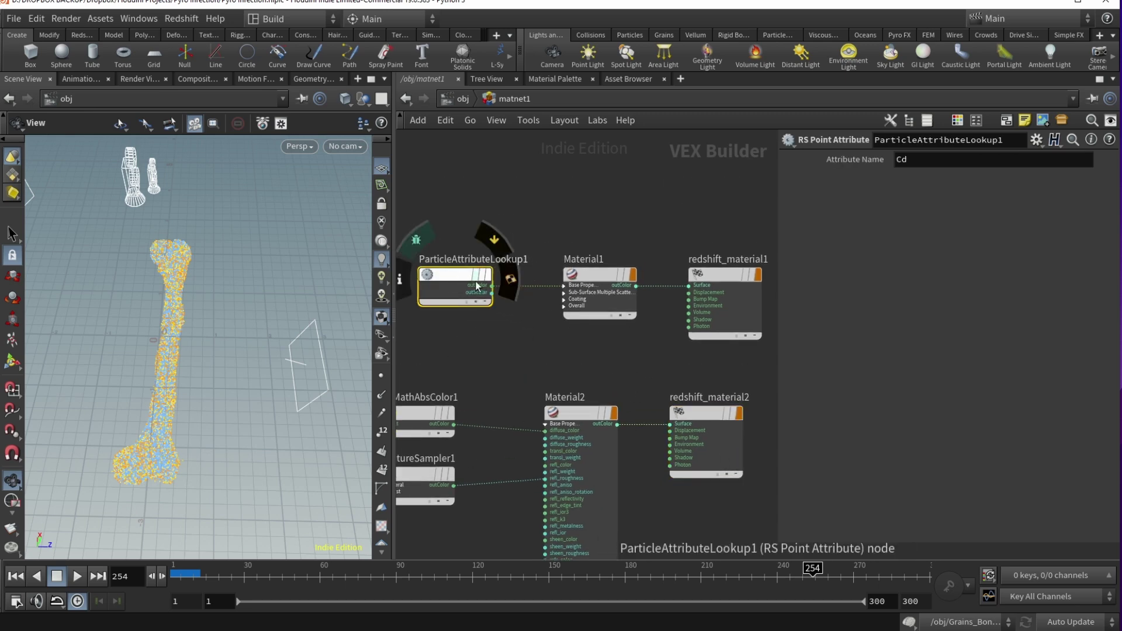
left_click(896, 159)
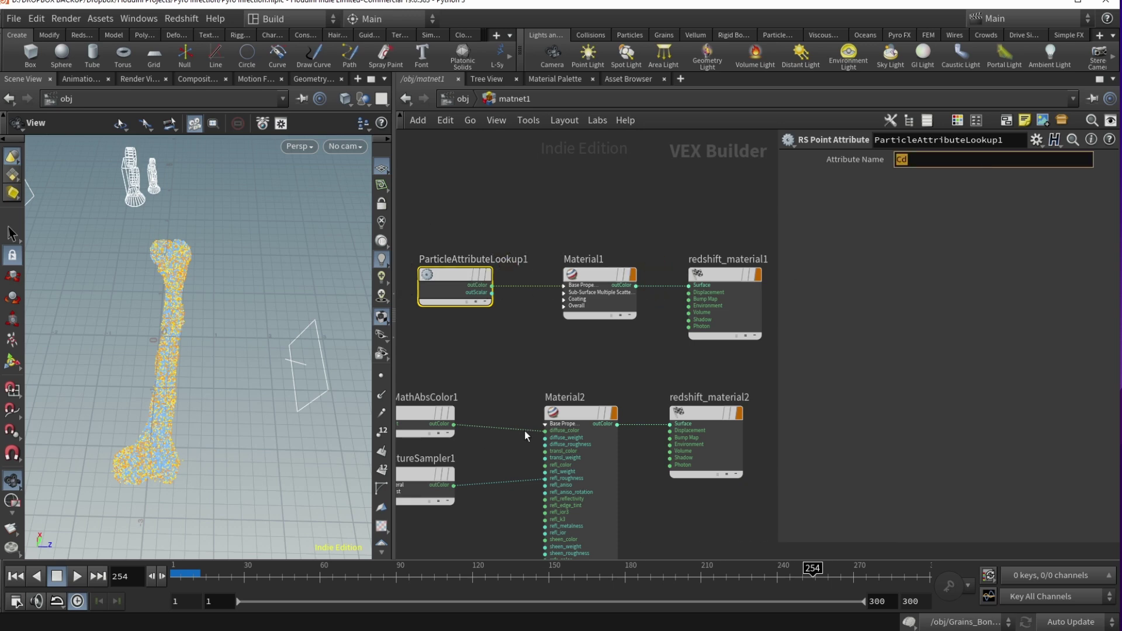
left_click_drag(143, 331, 246, 327)
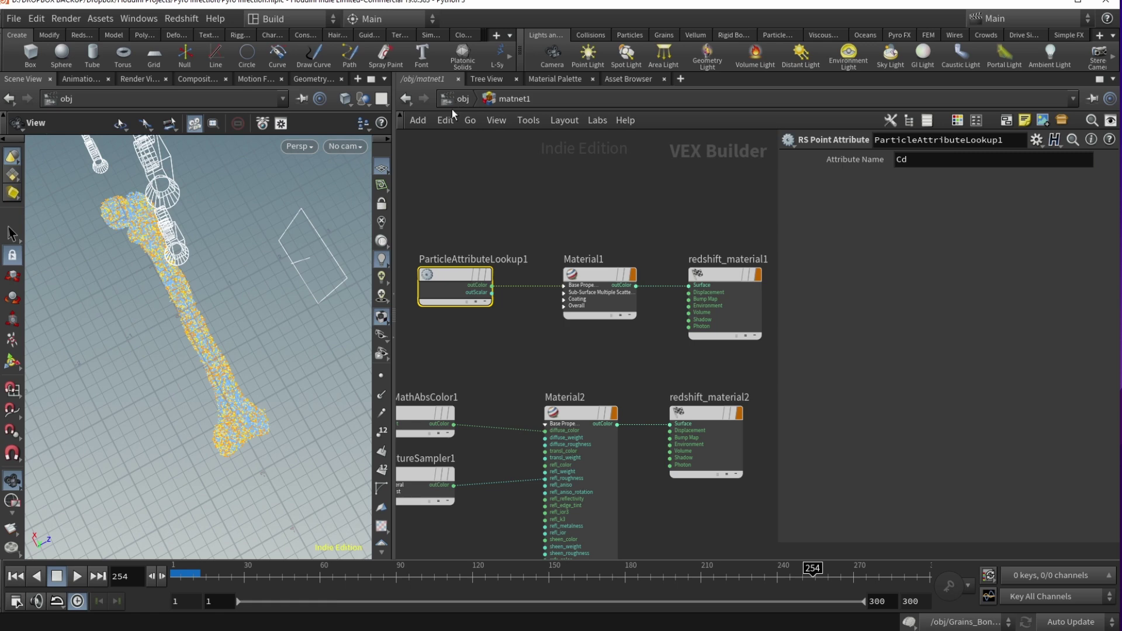
left_click(600, 286)
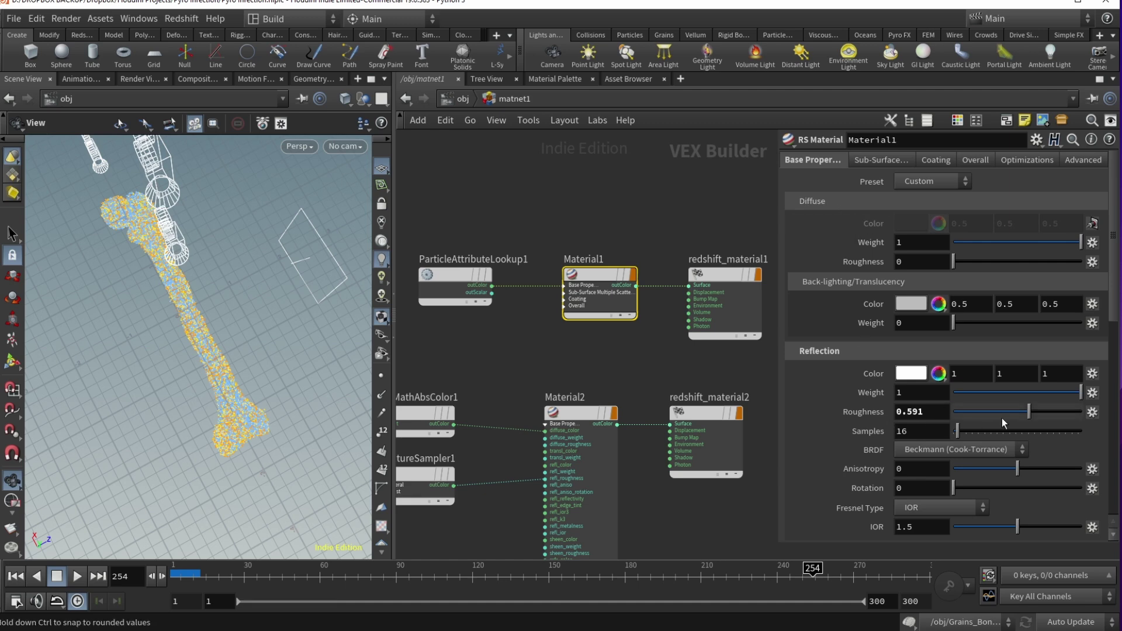
- Return to the object level and show Grains_Bone's Redshift particle rendering settings
left_click(465, 99)
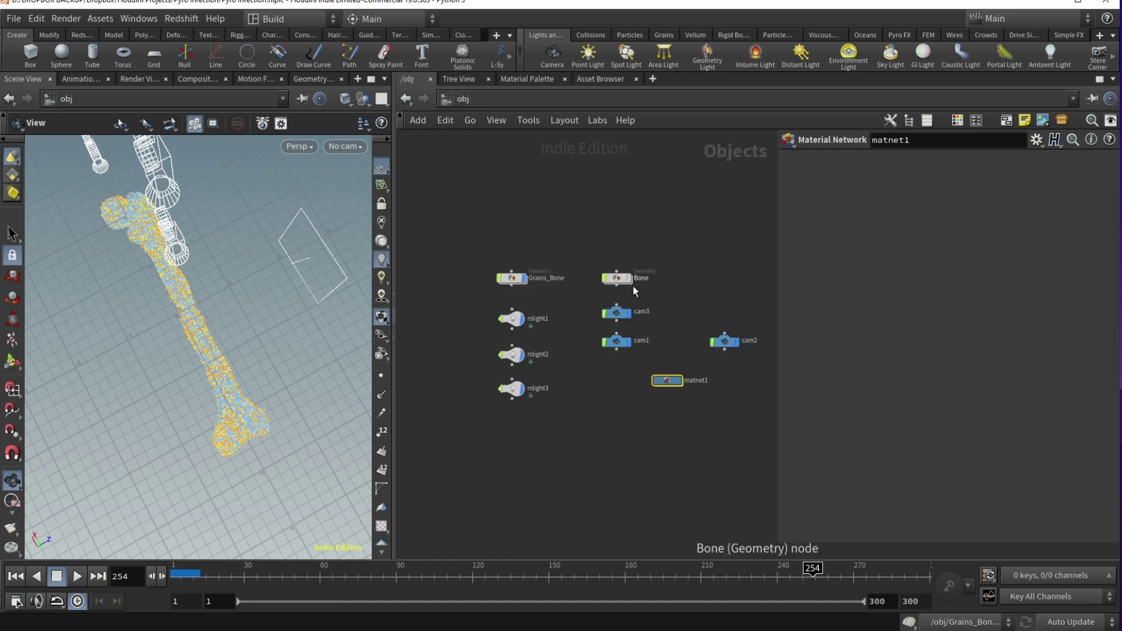
left_click(512, 279)
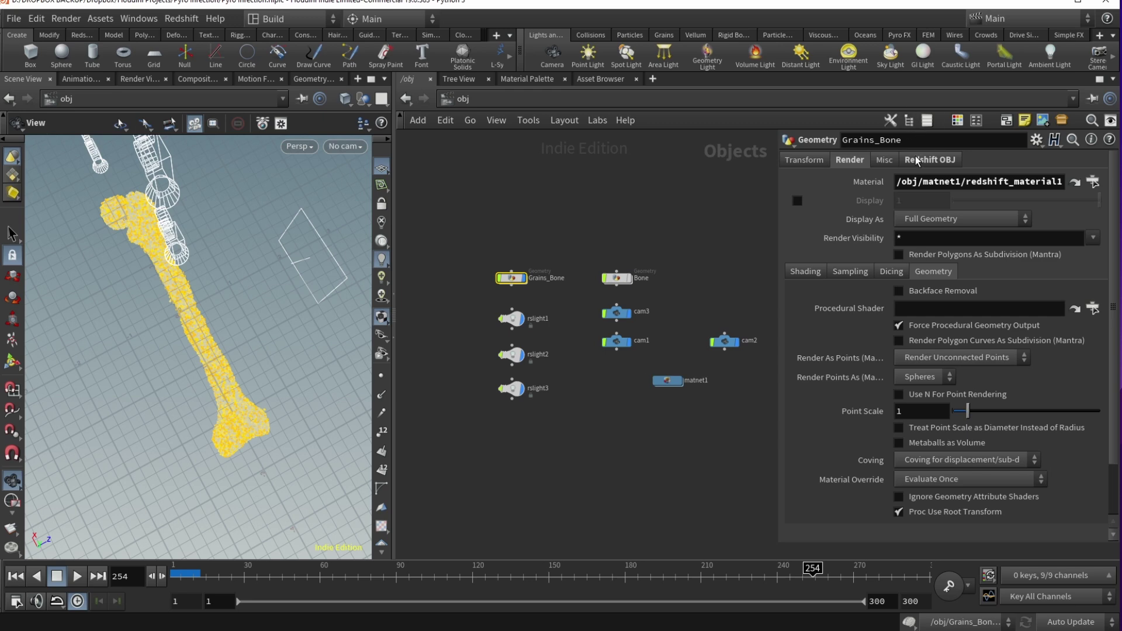
left_click(933, 161)
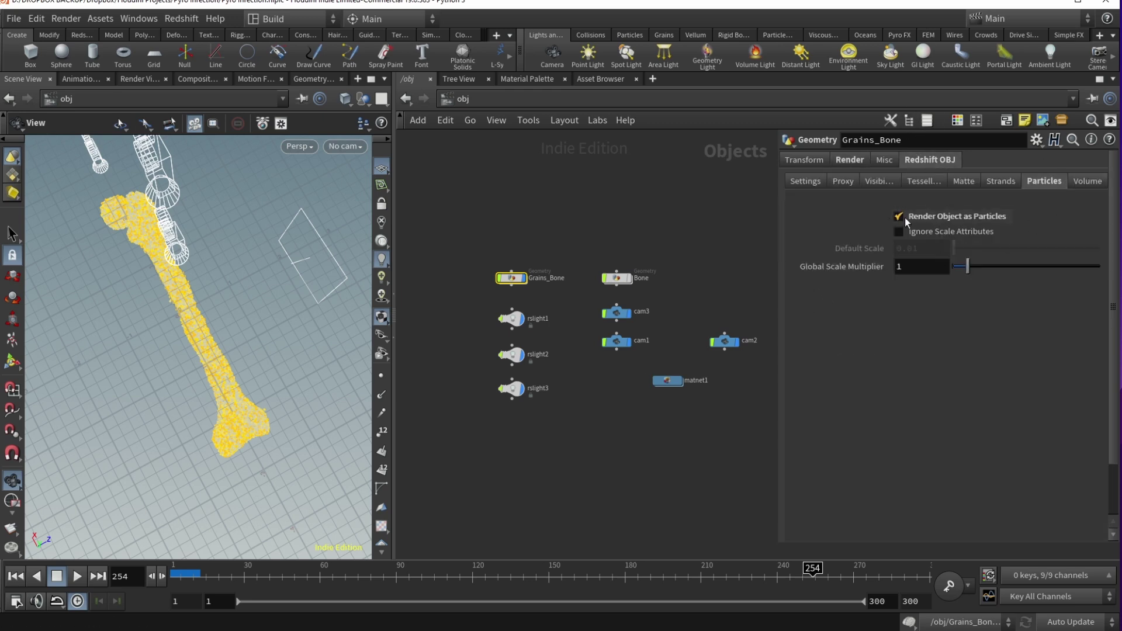
- Select cam1 and compare the scene through cam1 and cam3, finishing with the viewport looking through cam1
left_click(700, 298)
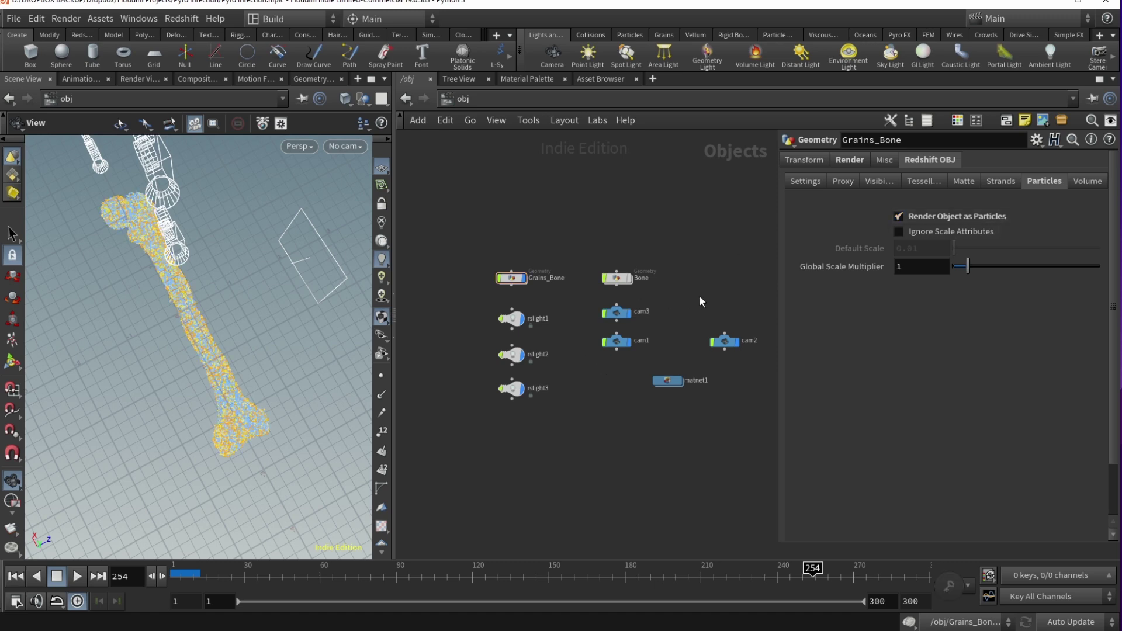
left_click(617, 341)
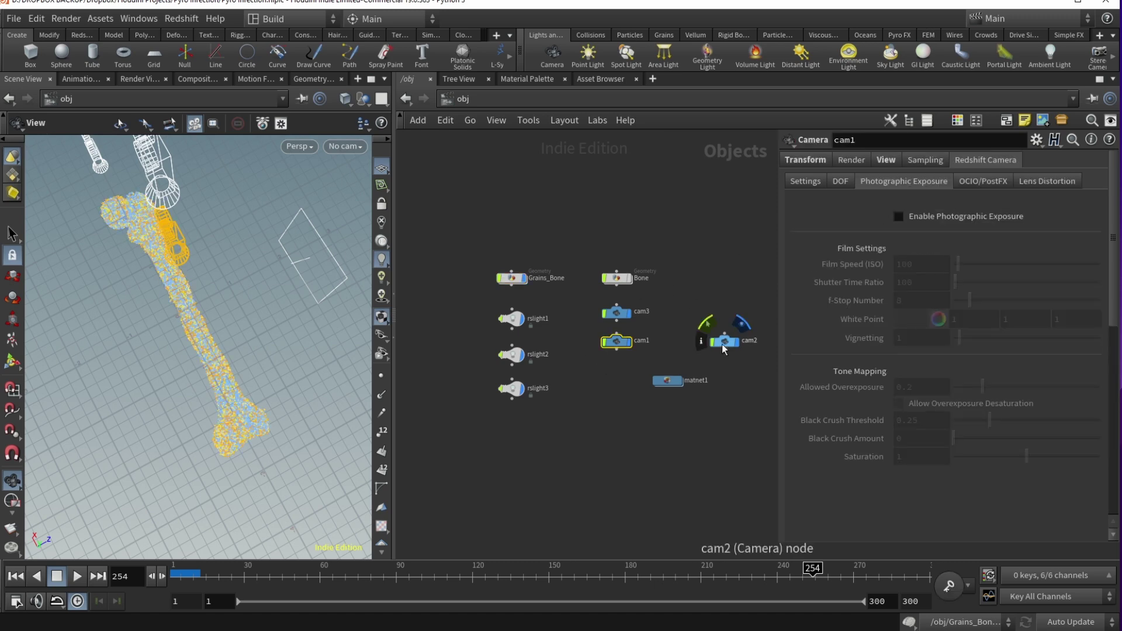
left_click(345, 146)
left_click(354, 221)
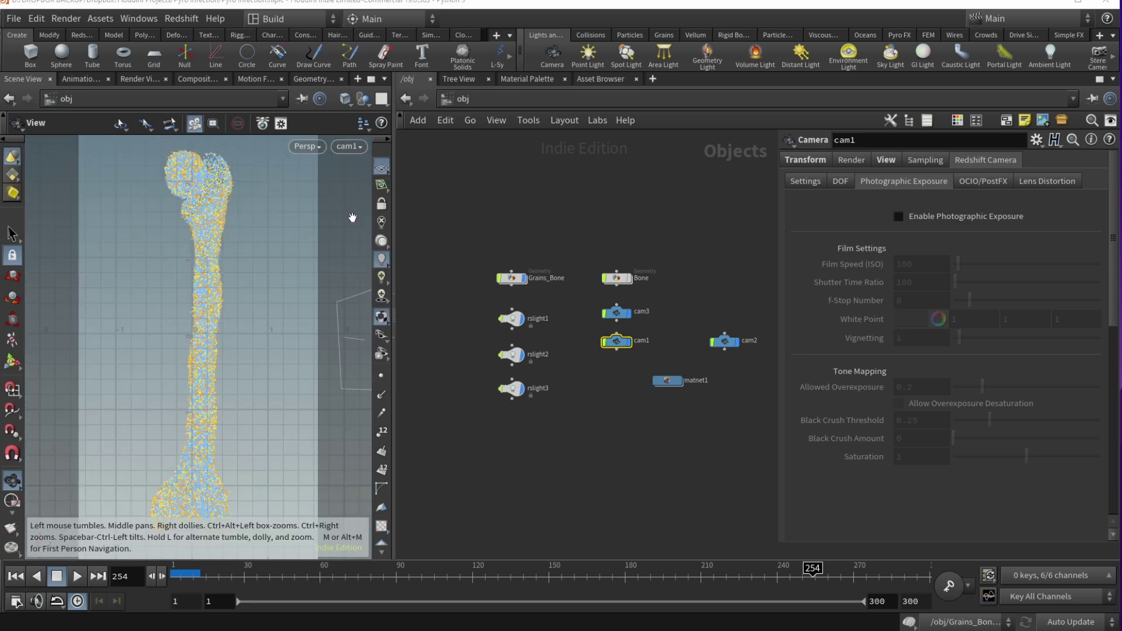
left_click(349, 147)
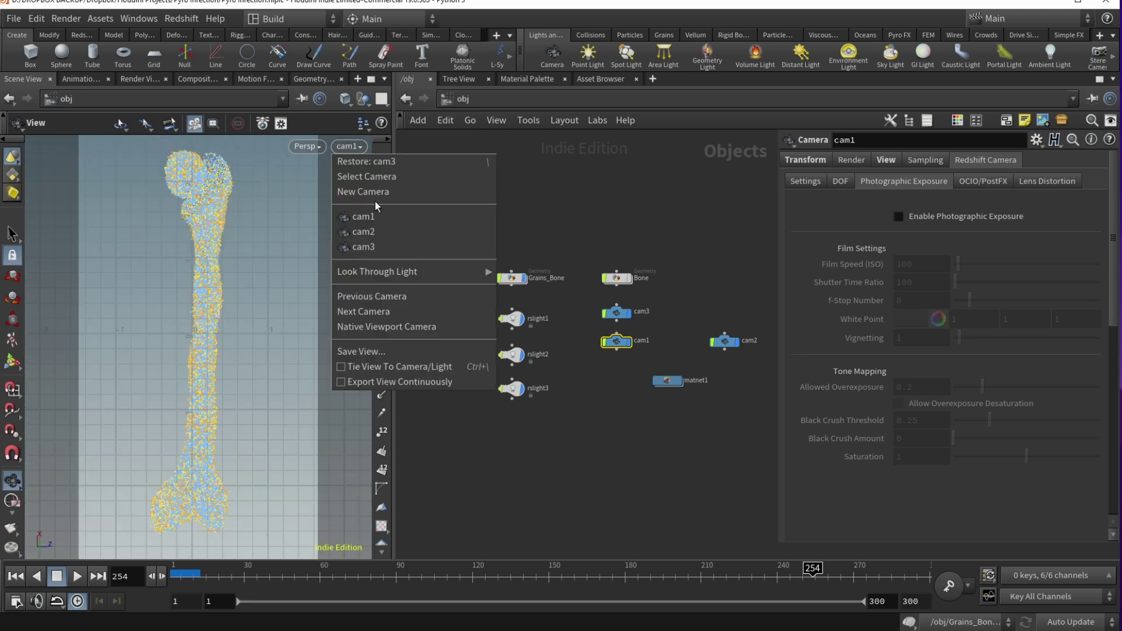
left_click(380, 247)
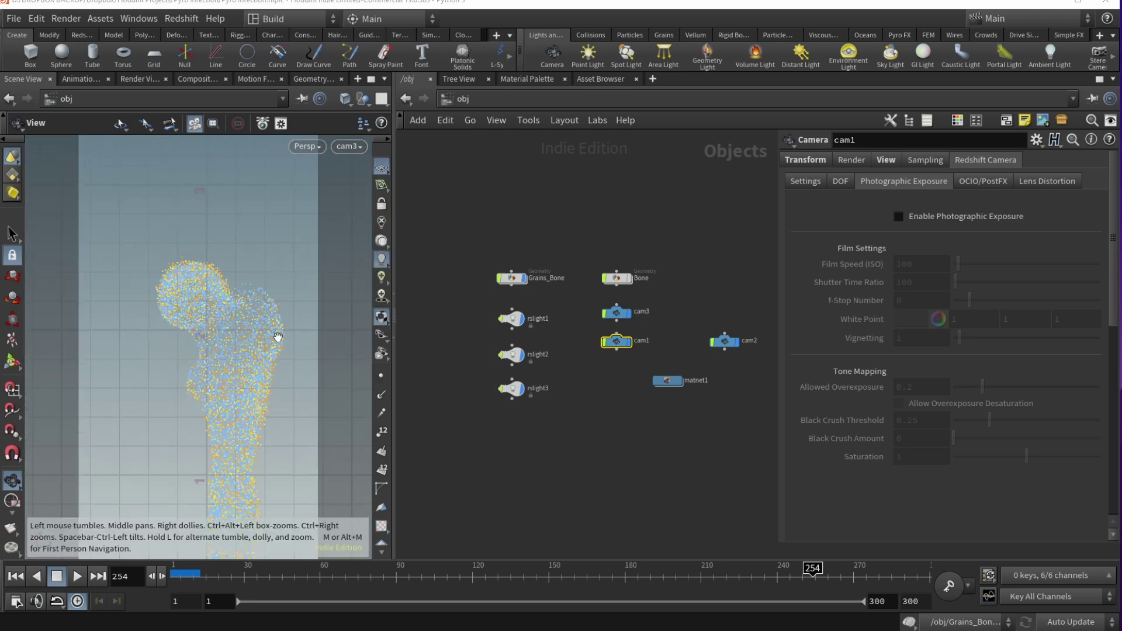
left_click(345, 146)
left_click(369, 216)
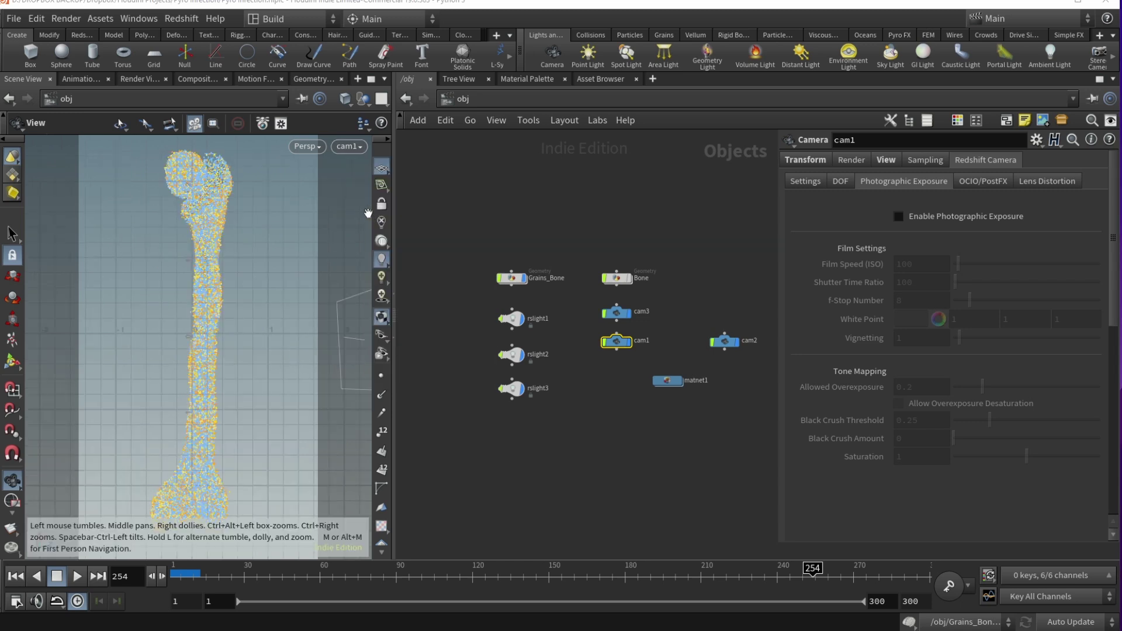
- Display the Bone object together with the grains, and check the frame 254 render in the Redshift Render View before closing it
left_click(605, 279)
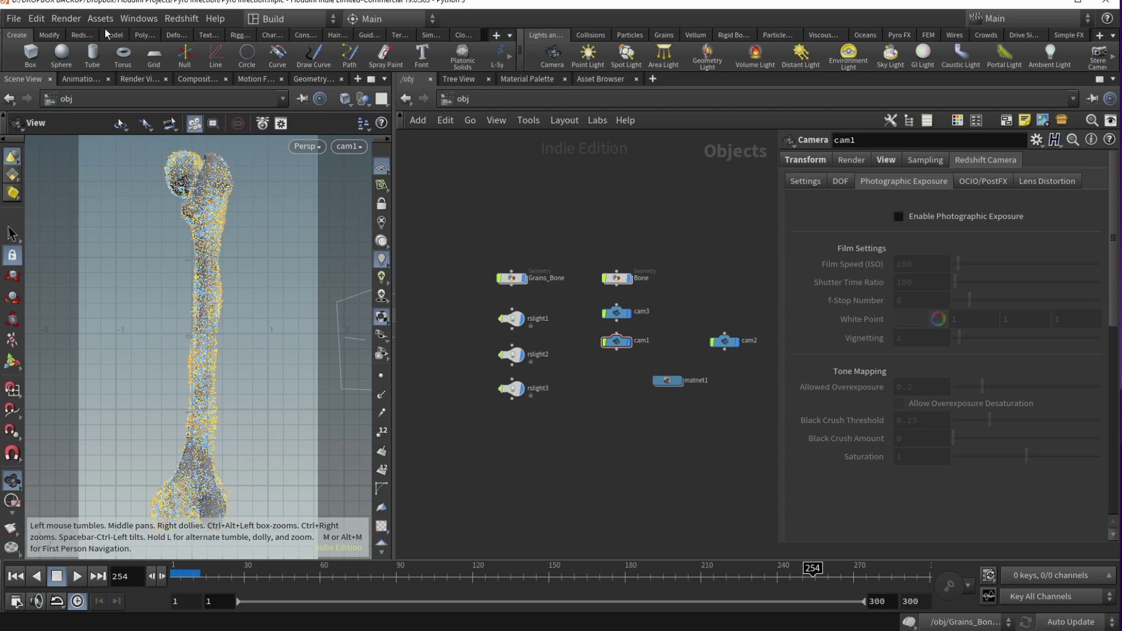
left_click(82, 35)
left_click(125, 57)
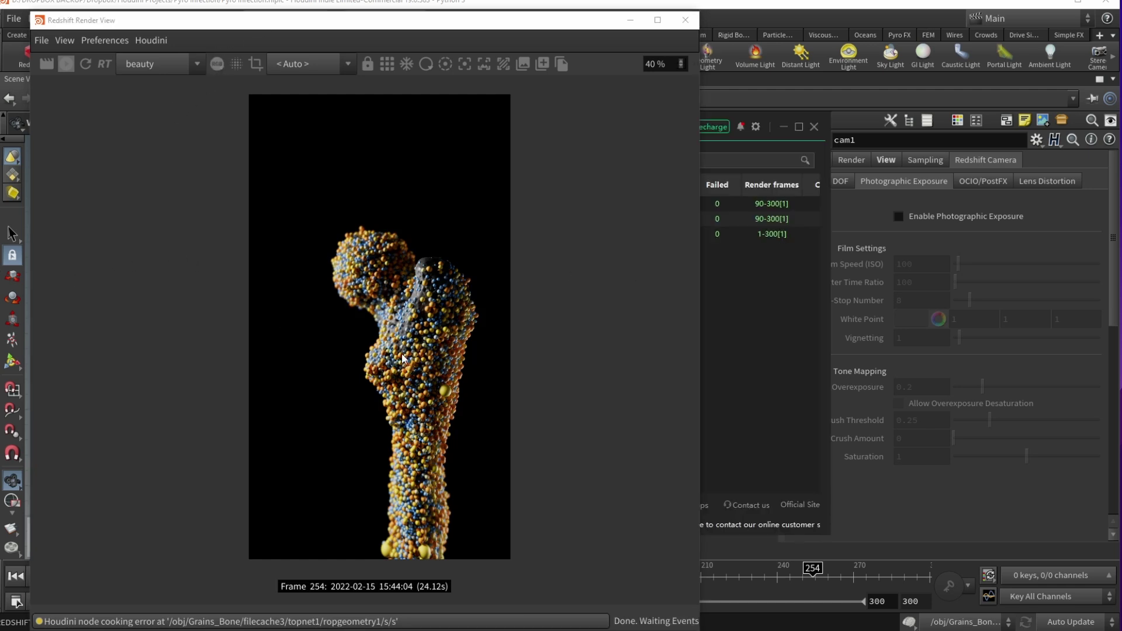
left_click_drag(561, 25, 661, 29)
left_click(730, 25)
- Switch to Fox Renderfarm and examine the frame list in the details of the render job covering frames 1-300
key("alt+Tab")
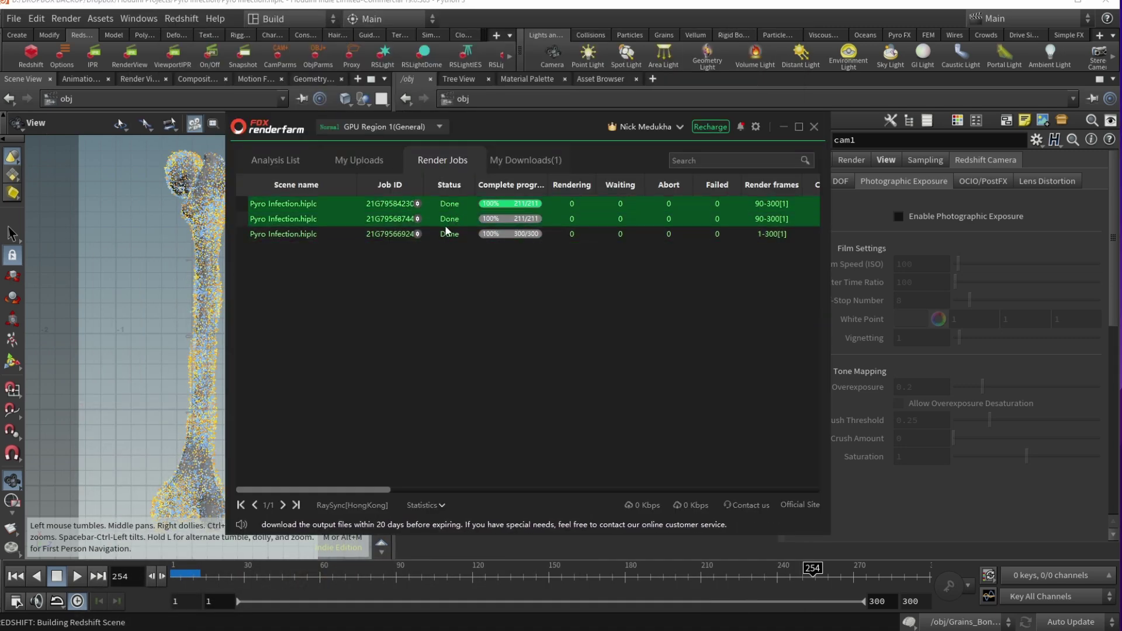
left_click(446, 232)
double_click(410, 233)
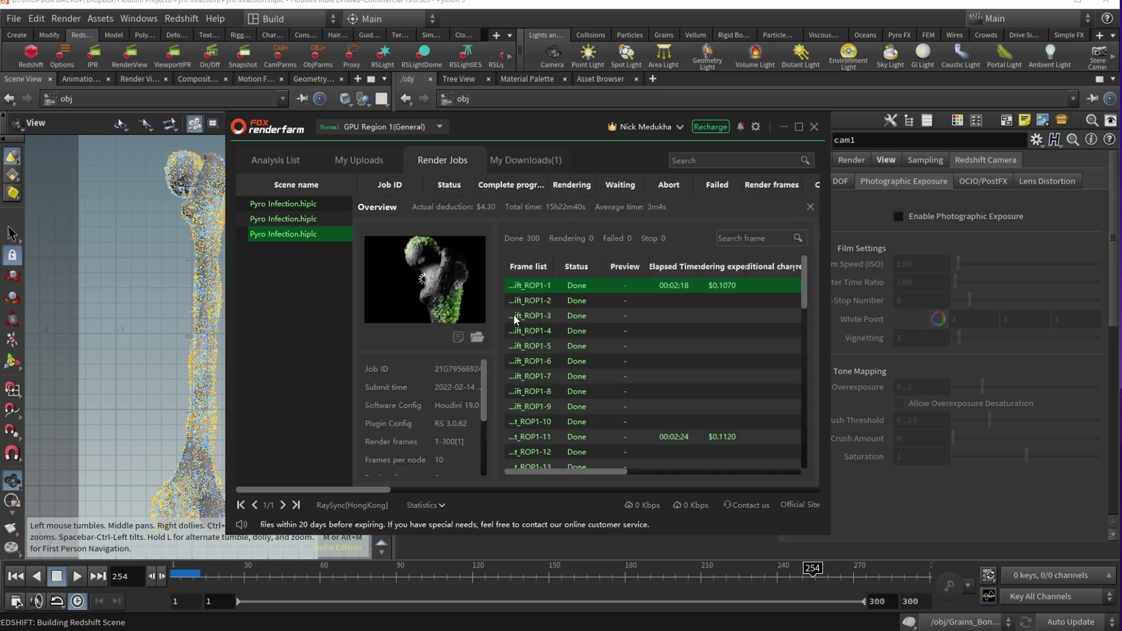
scroll(576, 409, "down", 10)
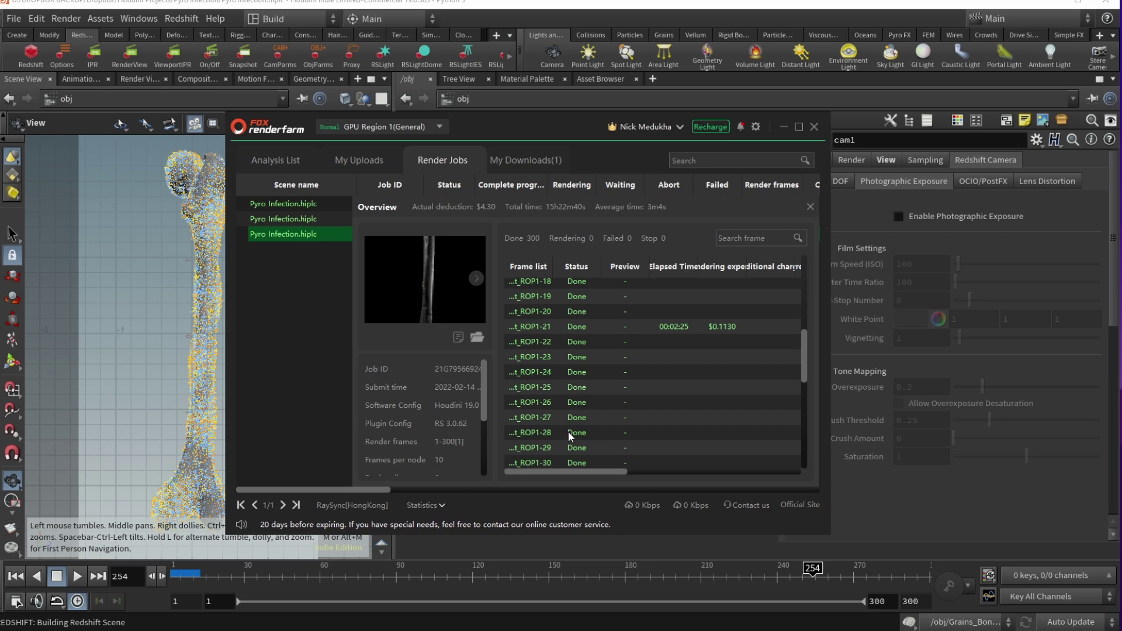
left_click(560, 410)
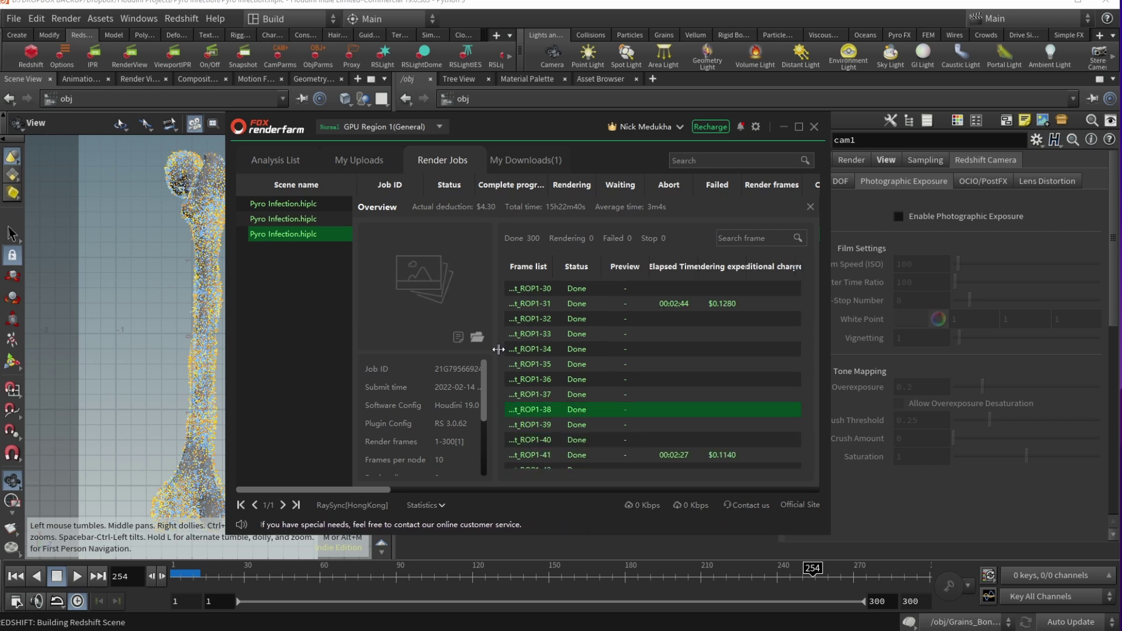
- Inspect the overviews of the two render jobs covering frames 90-300, and return to the job list
left_click(279, 219)
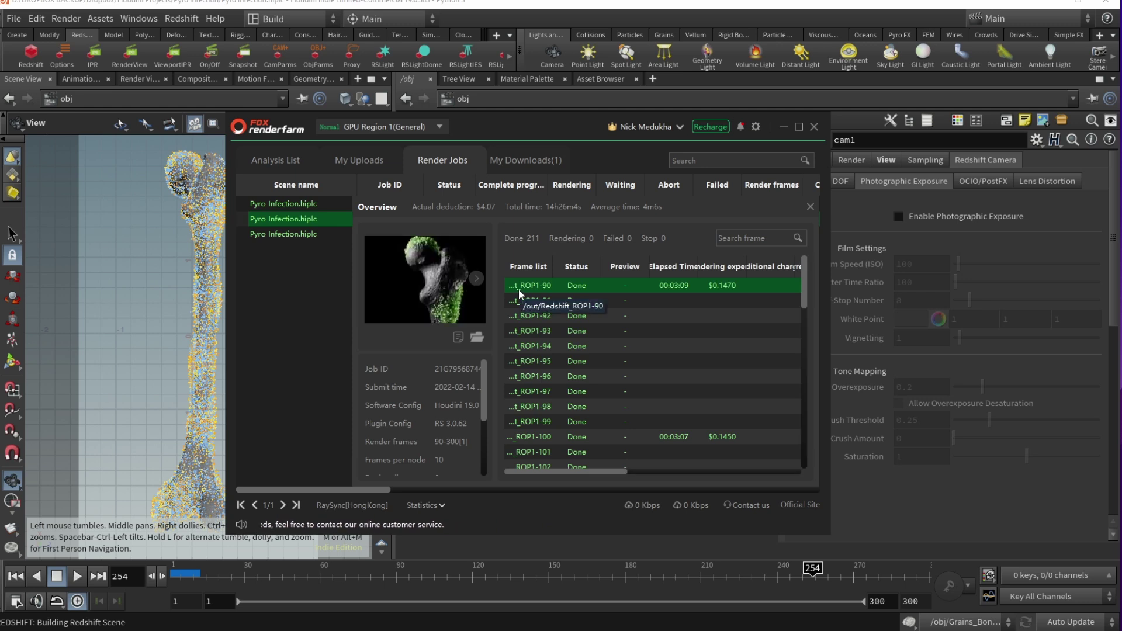
left_click(304, 205)
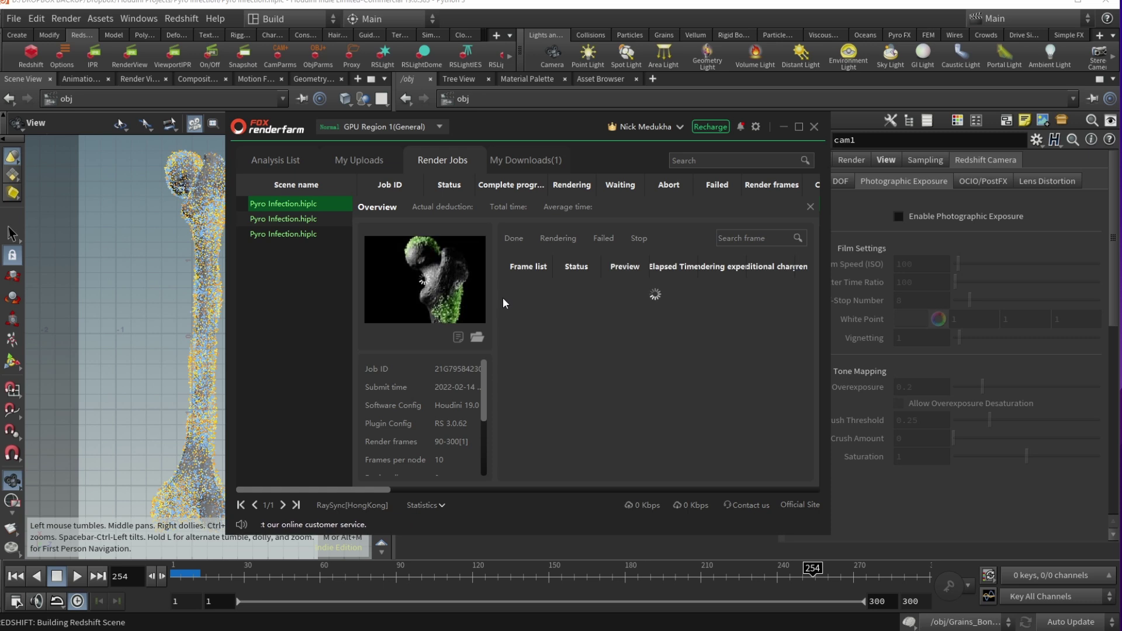
left_click(811, 206)
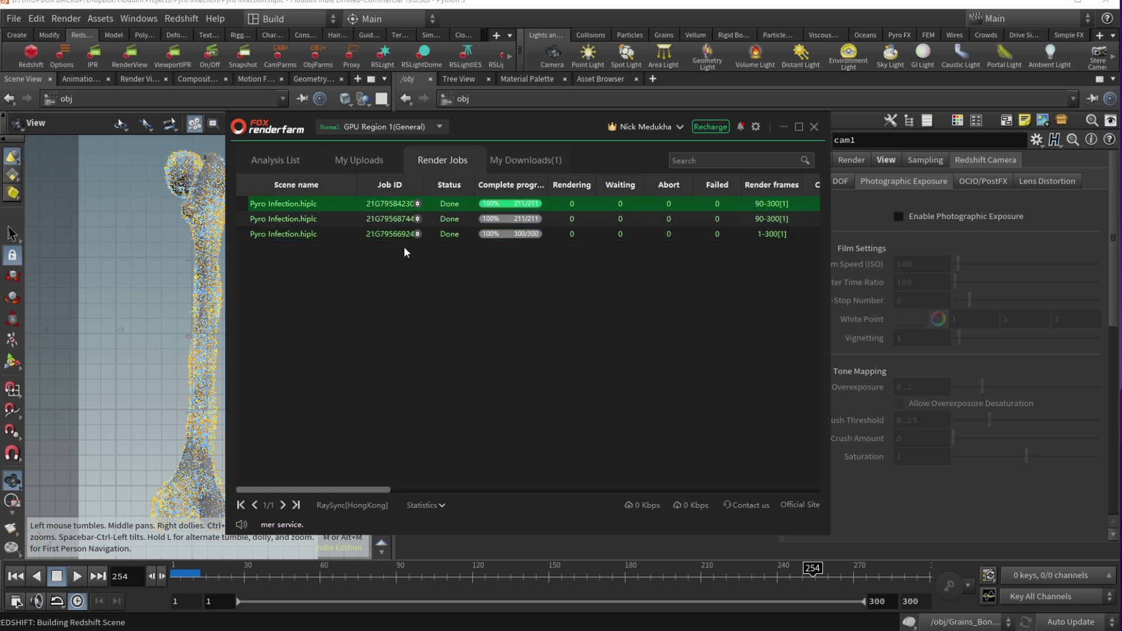
left_click(386, 205)
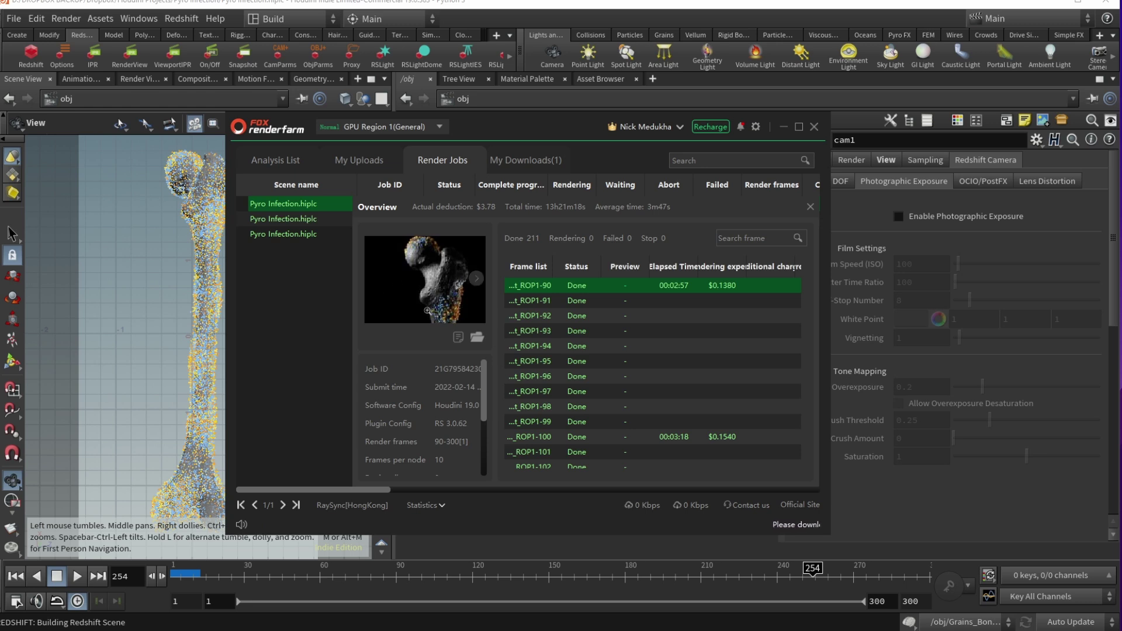
left_click(811, 206)
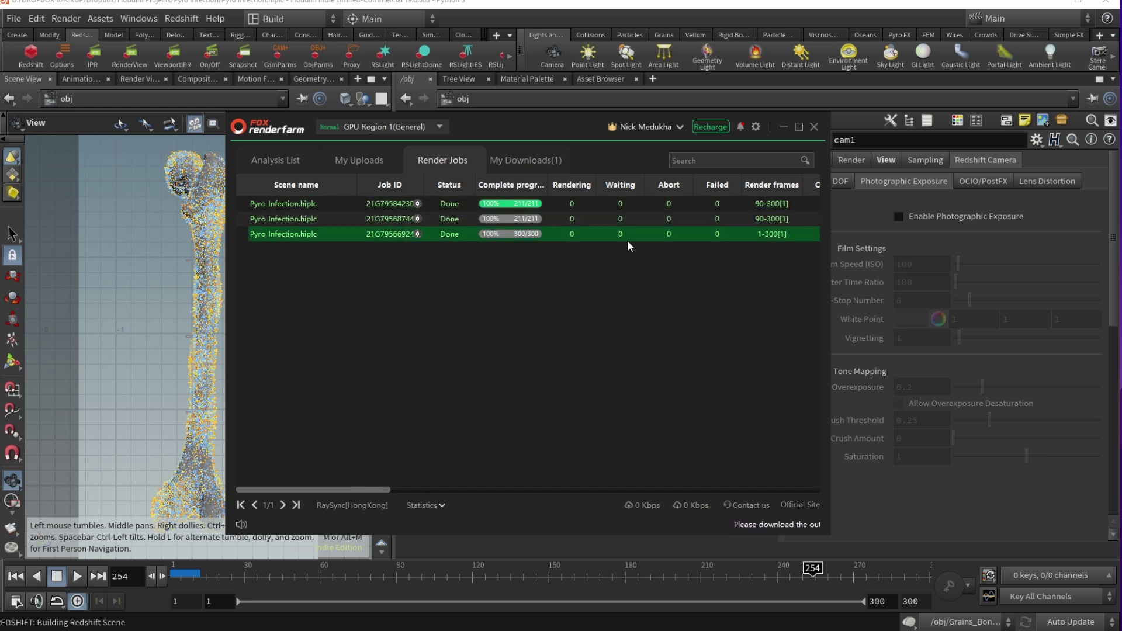
- Compare the actual deduction, total time and average time of all three Pyro Infection.hiplc render jobs, closing each overview
left_click(571, 239)
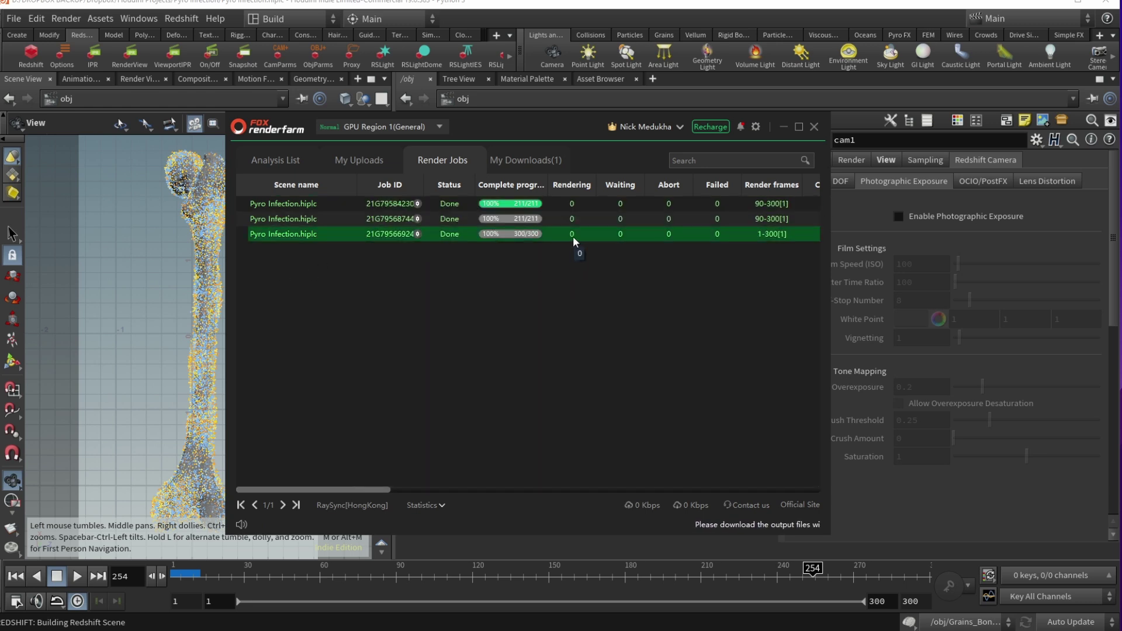
double_click(573, 237)
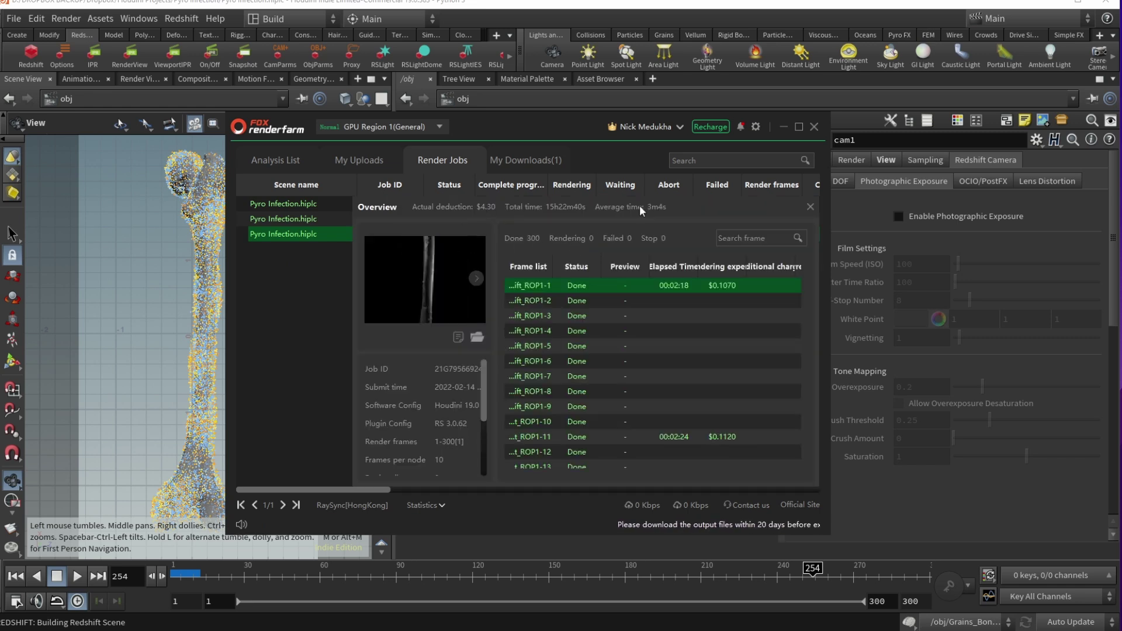
left_click(811, 207)
double_click(451, 219)
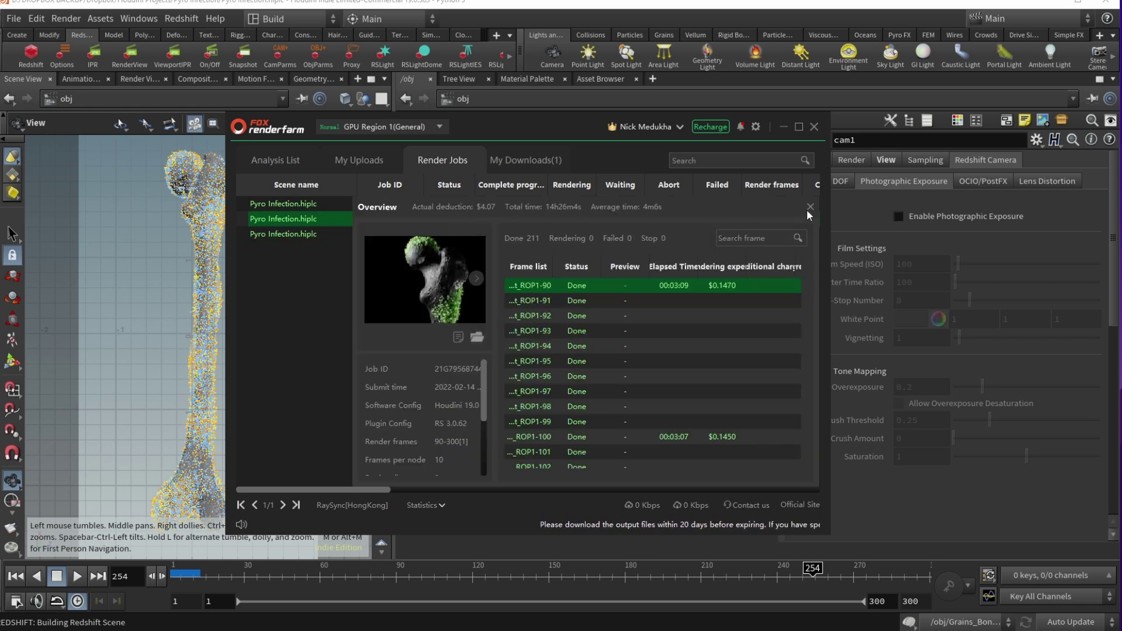
left_click(810, 207)
double_click(462, 204)
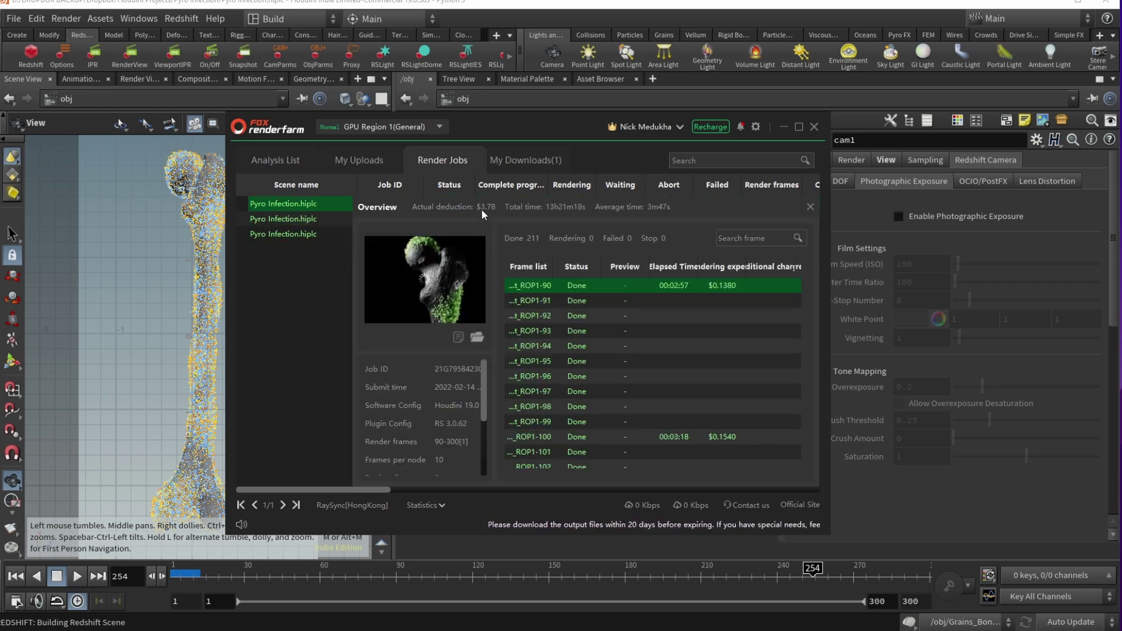
left_click(810, 208)
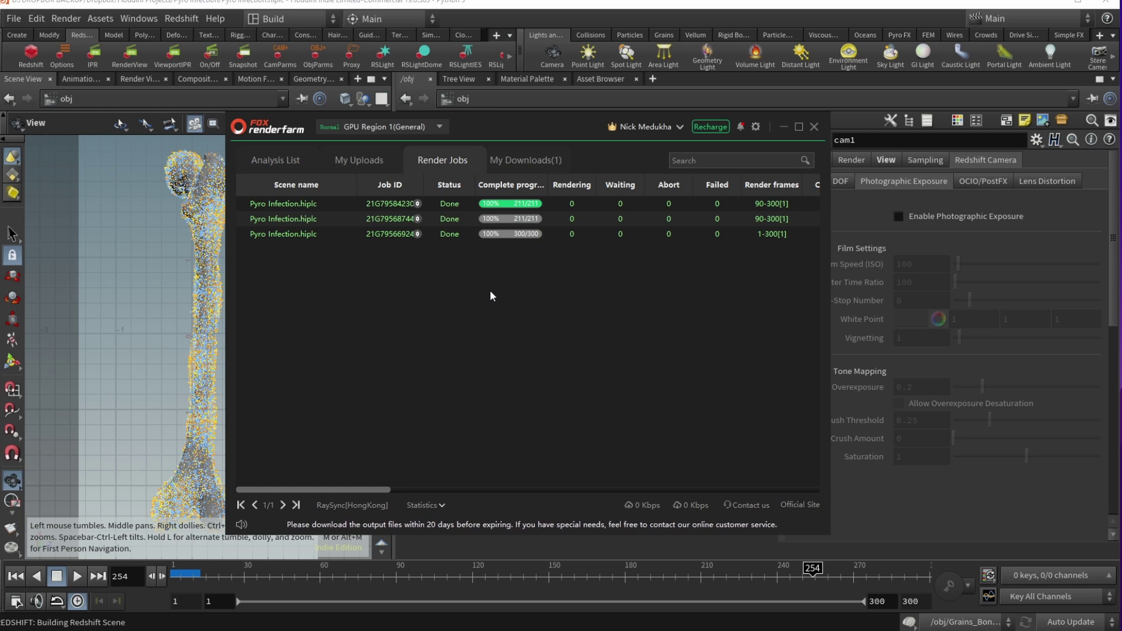
left_click(560, 239)
left_click(553, 224, "ctrl")
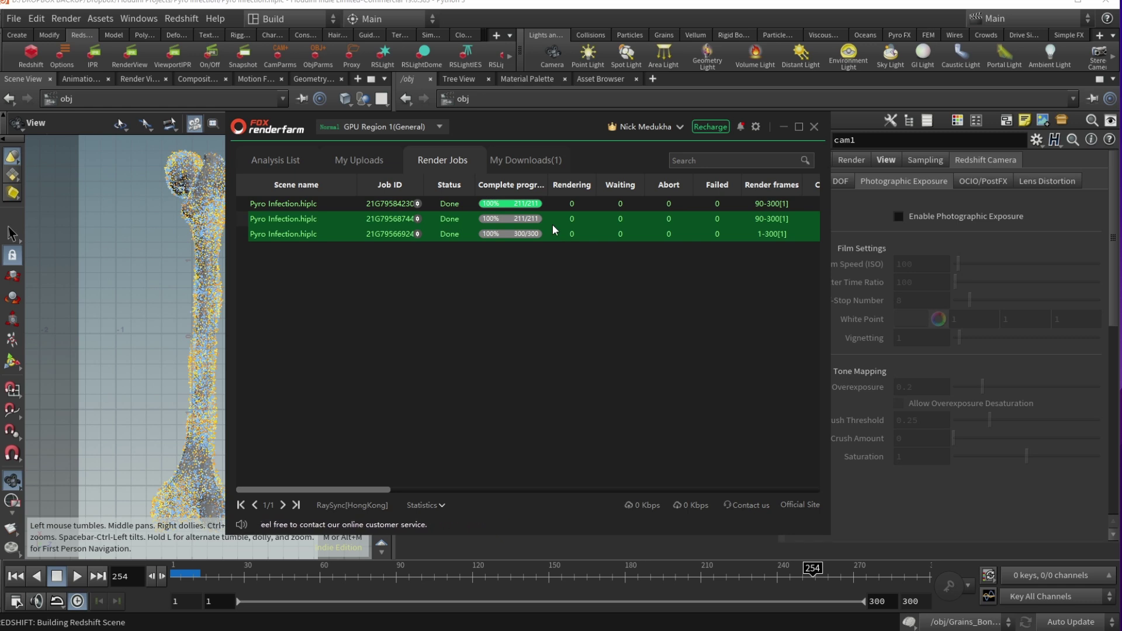
left_click(545, 289)
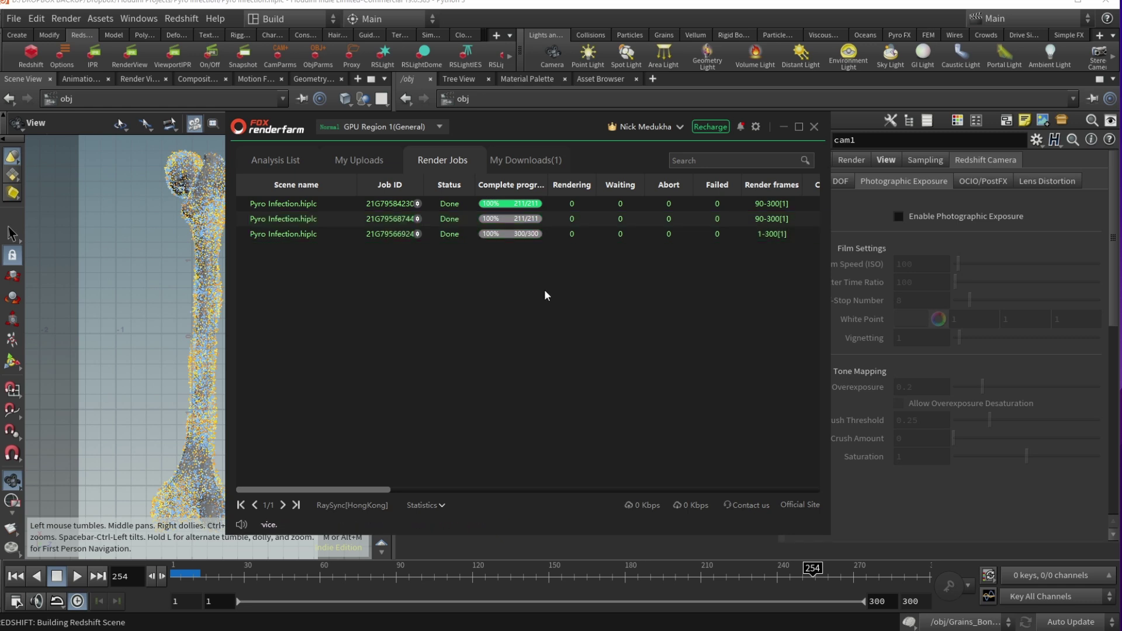